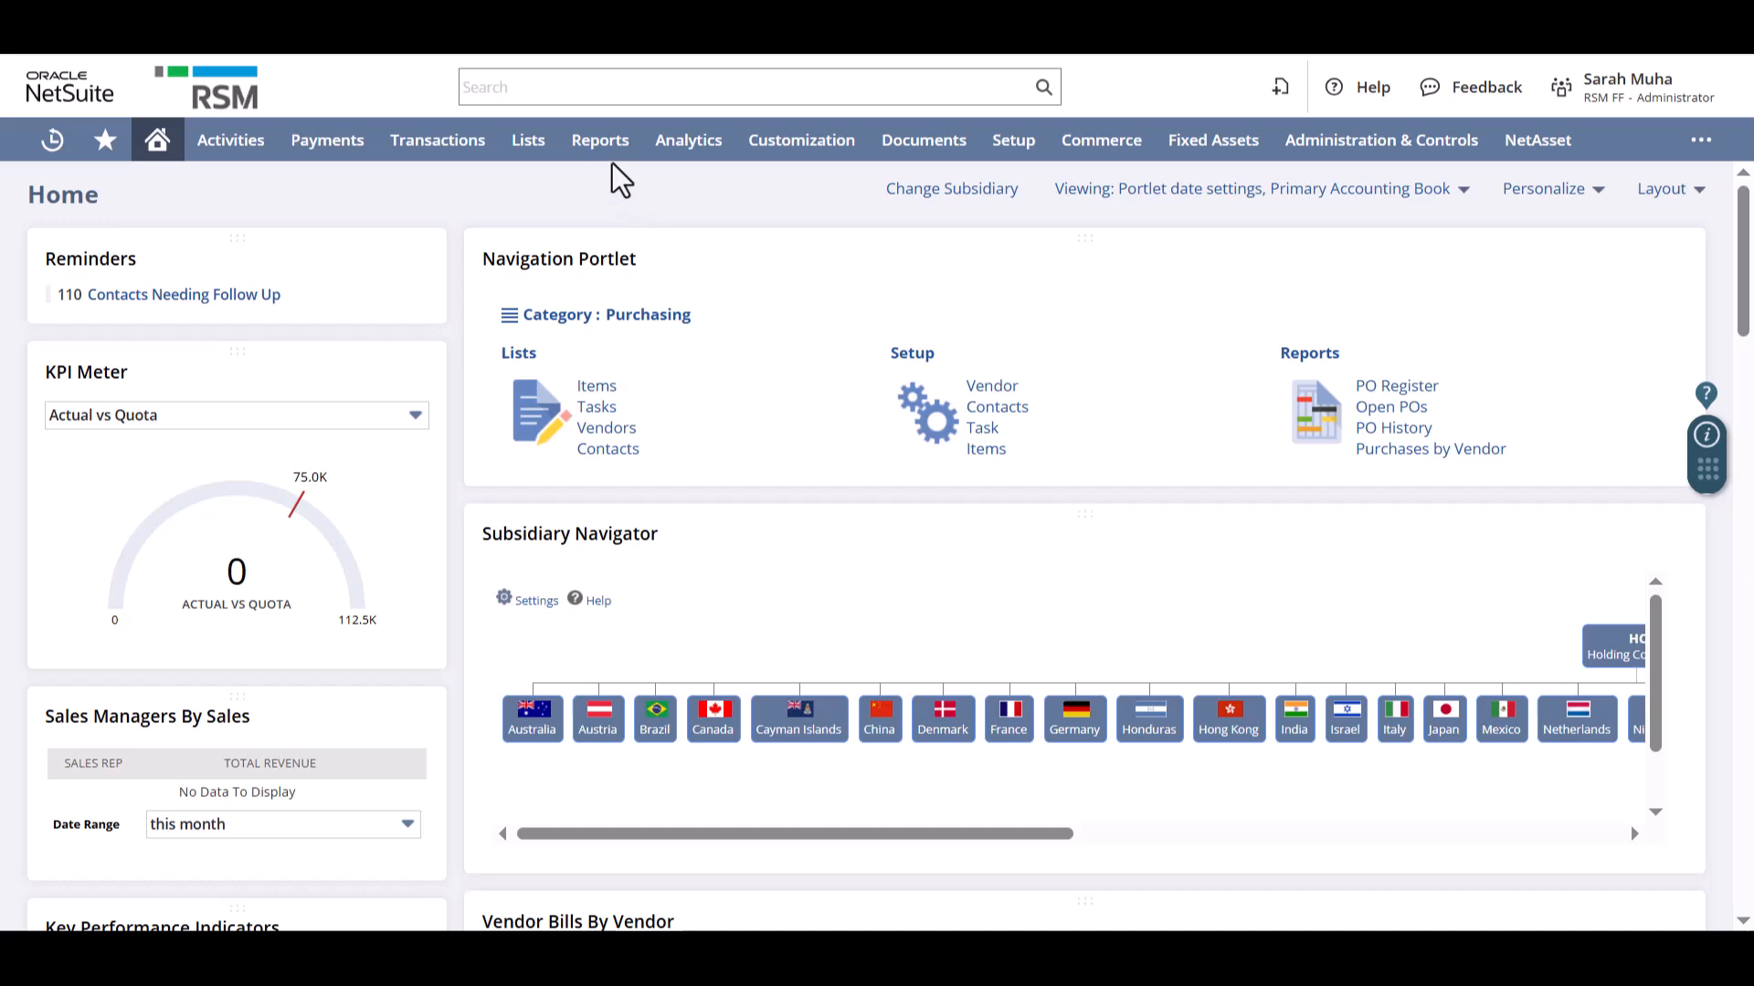
# - Open the Income Statement summary from the financial reports
pyautogui.moveTo(609, 158)
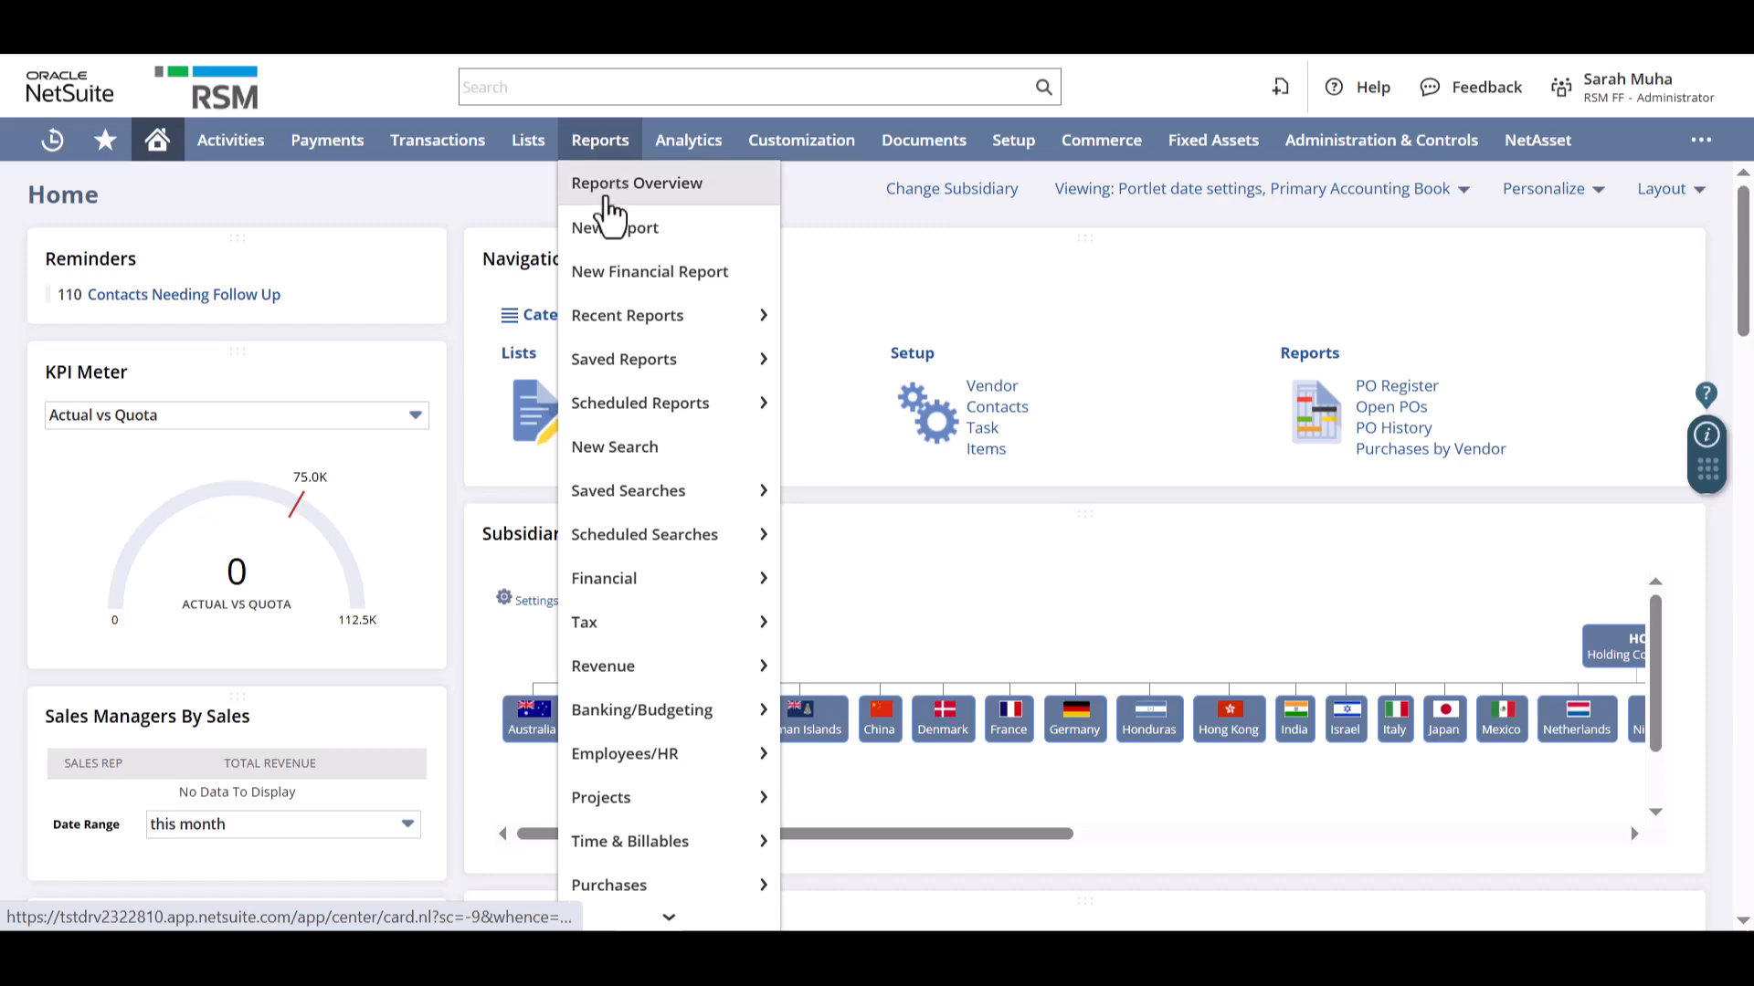
pyautogui.moveTo(635, 510)
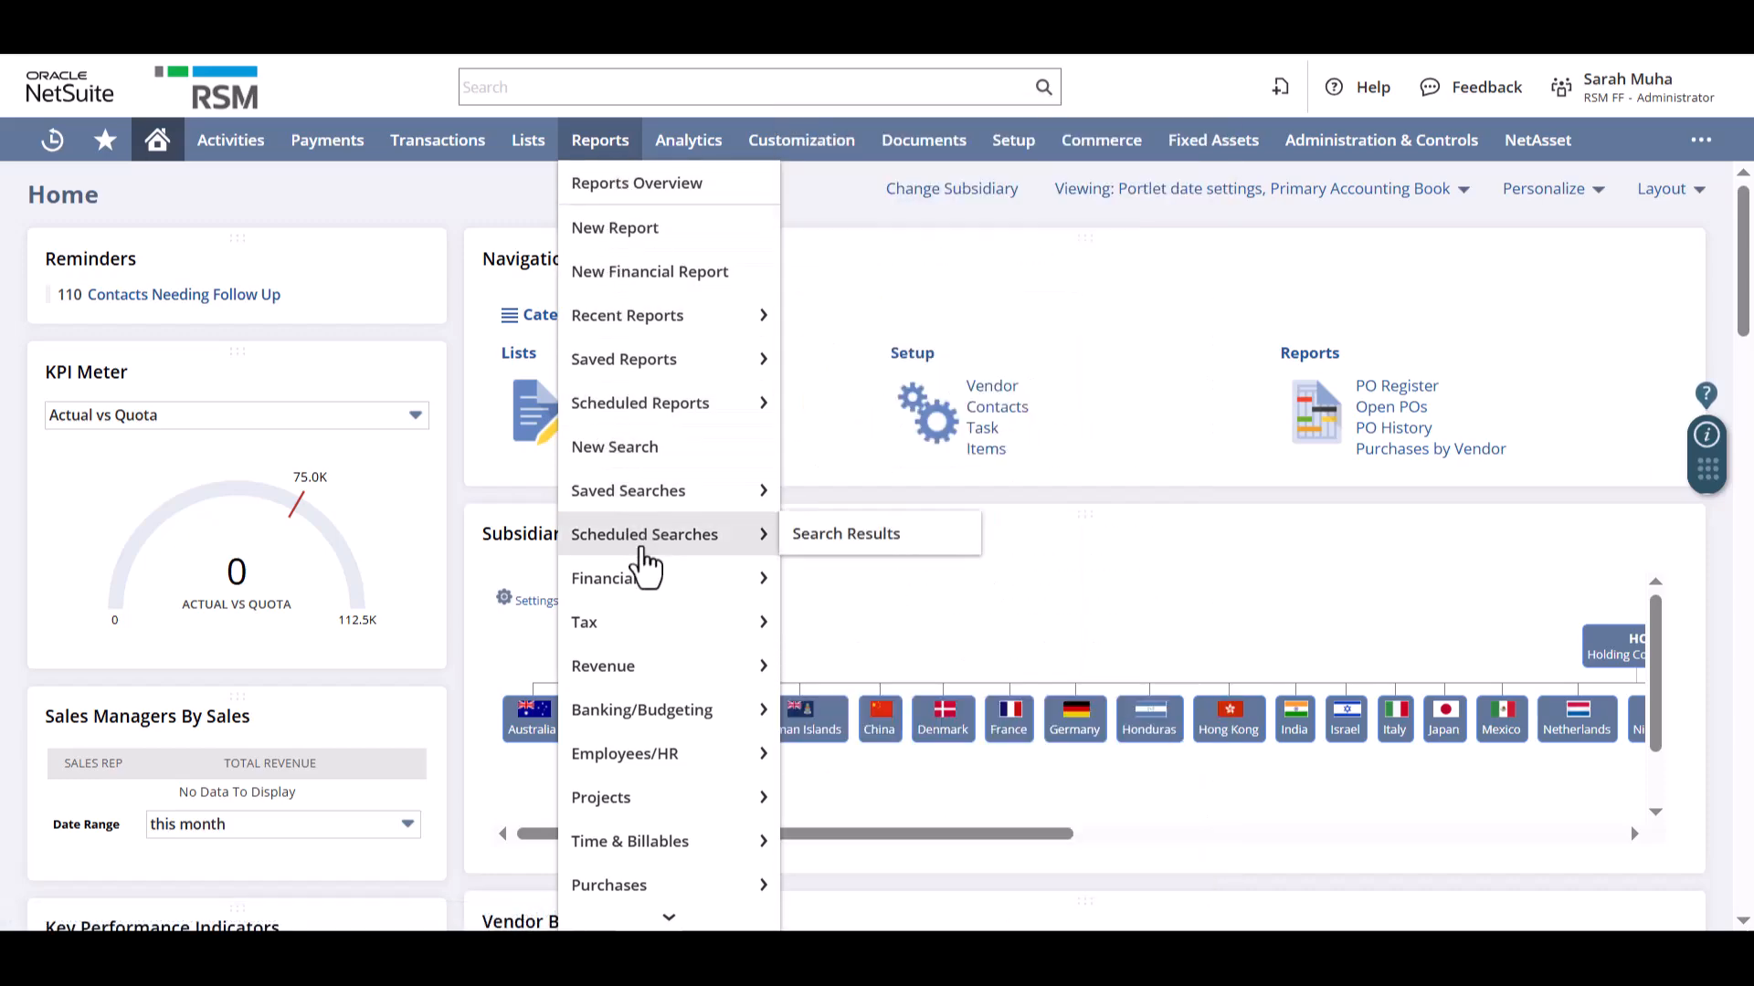
pyautogui.moveTo(633, 729)
pyautogui.scroll(-5, 634, 751)
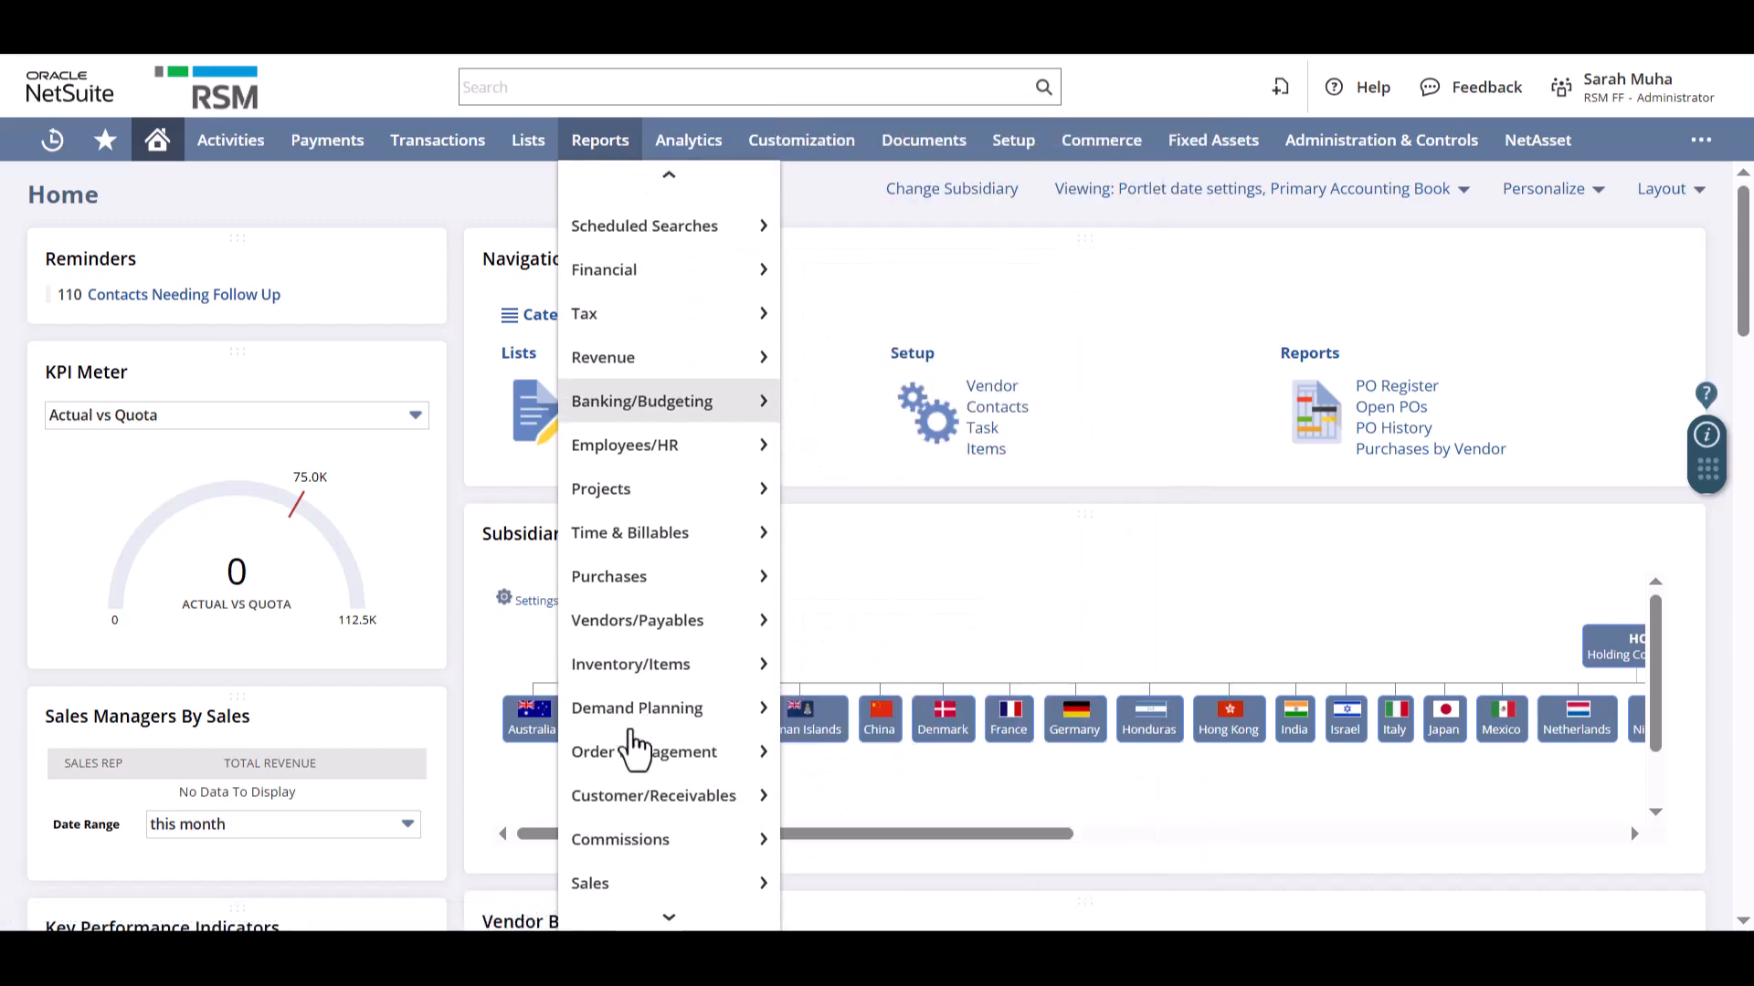
pyautogui.scroll(5, 637, 751)
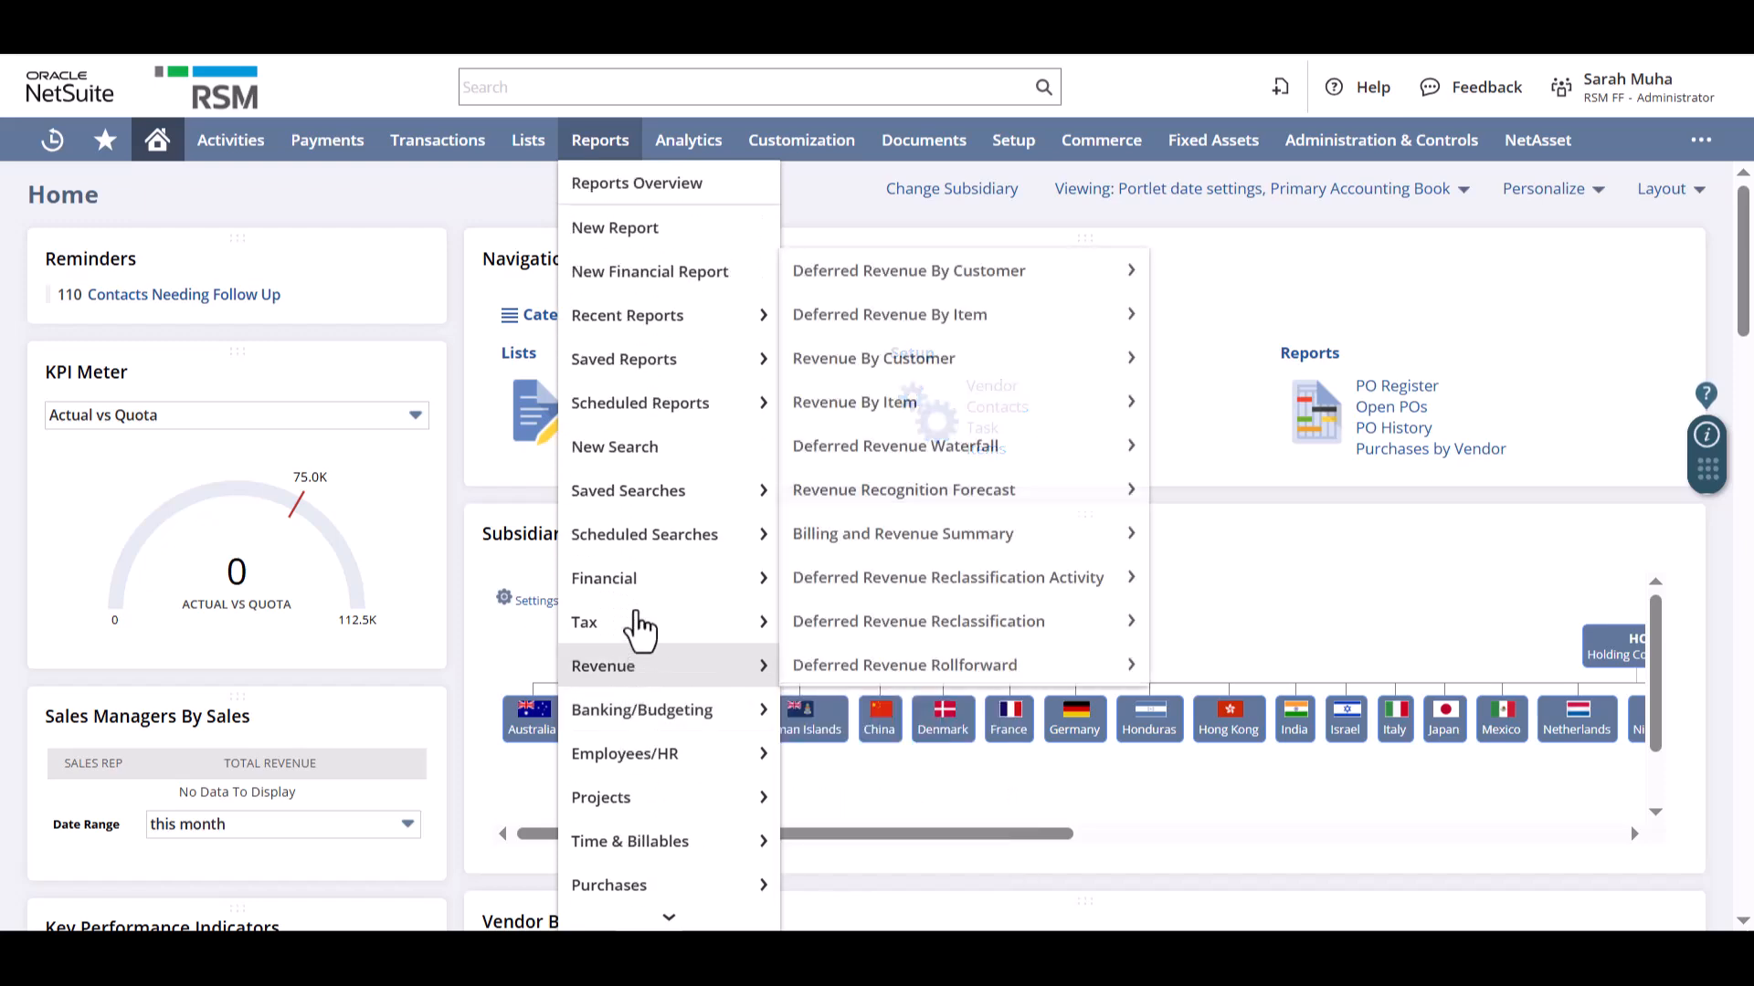
pyautogui.moveTo(642, 592)
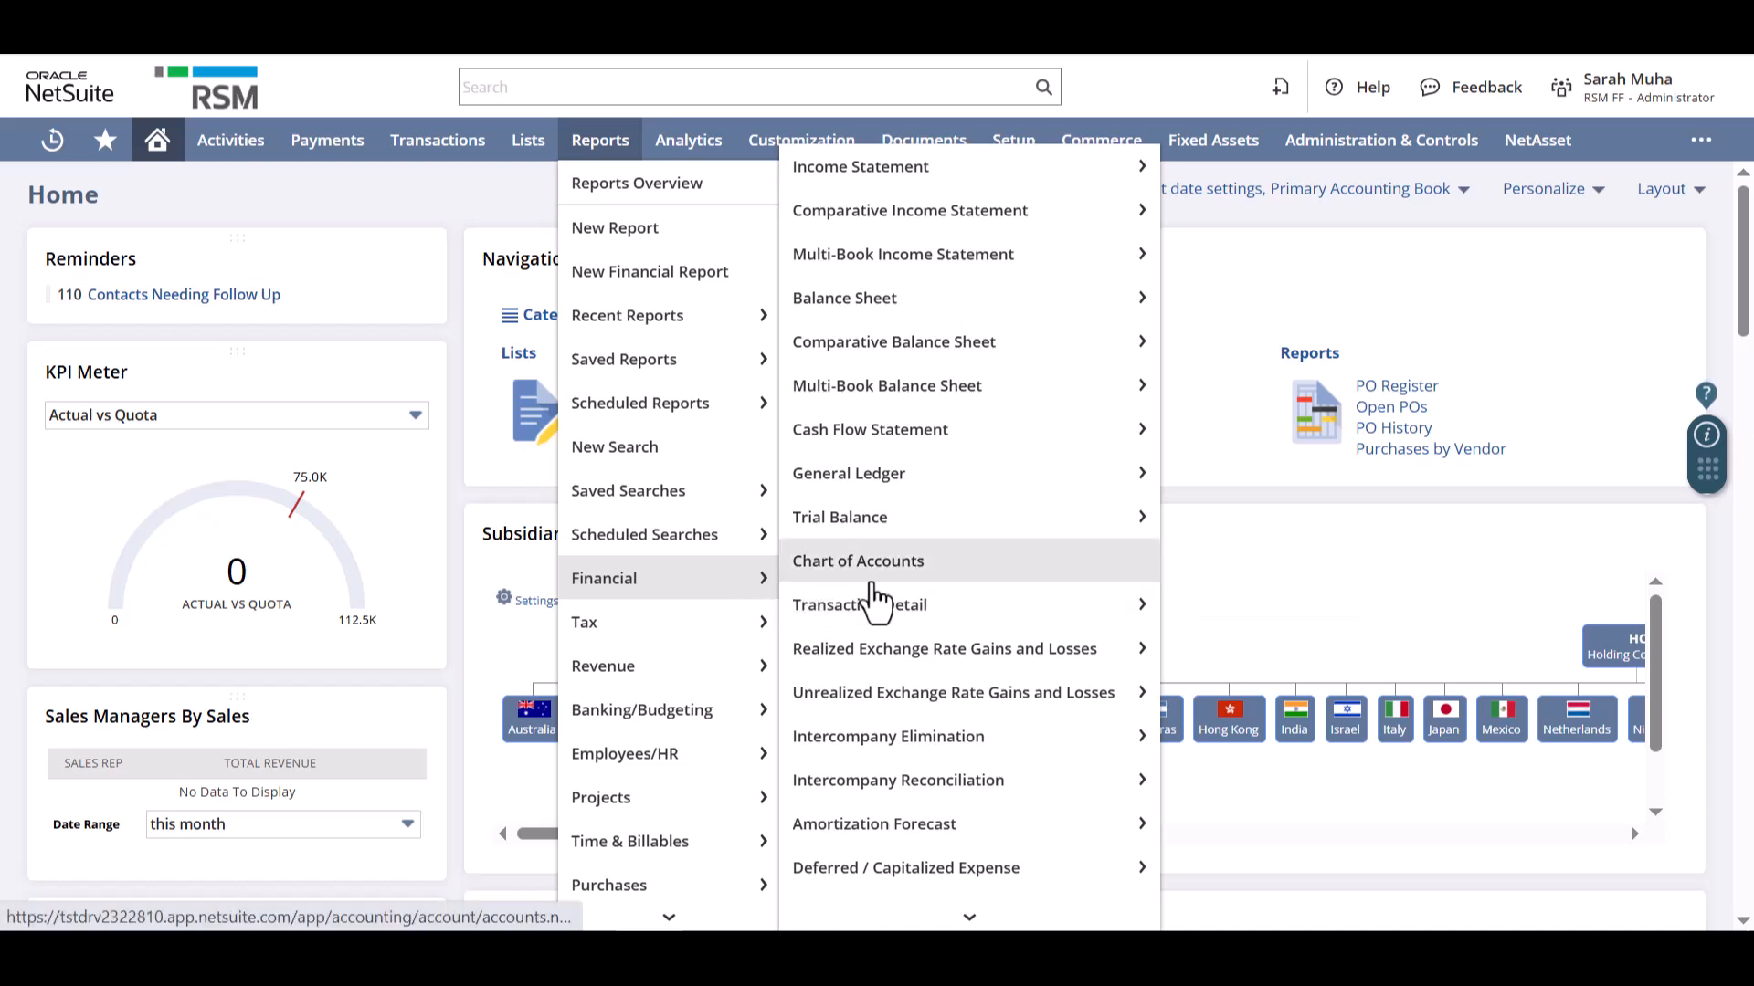
pyautogui.scroll(-1, 872, 599)
pyautogui.scroll(-4, 872, 598)
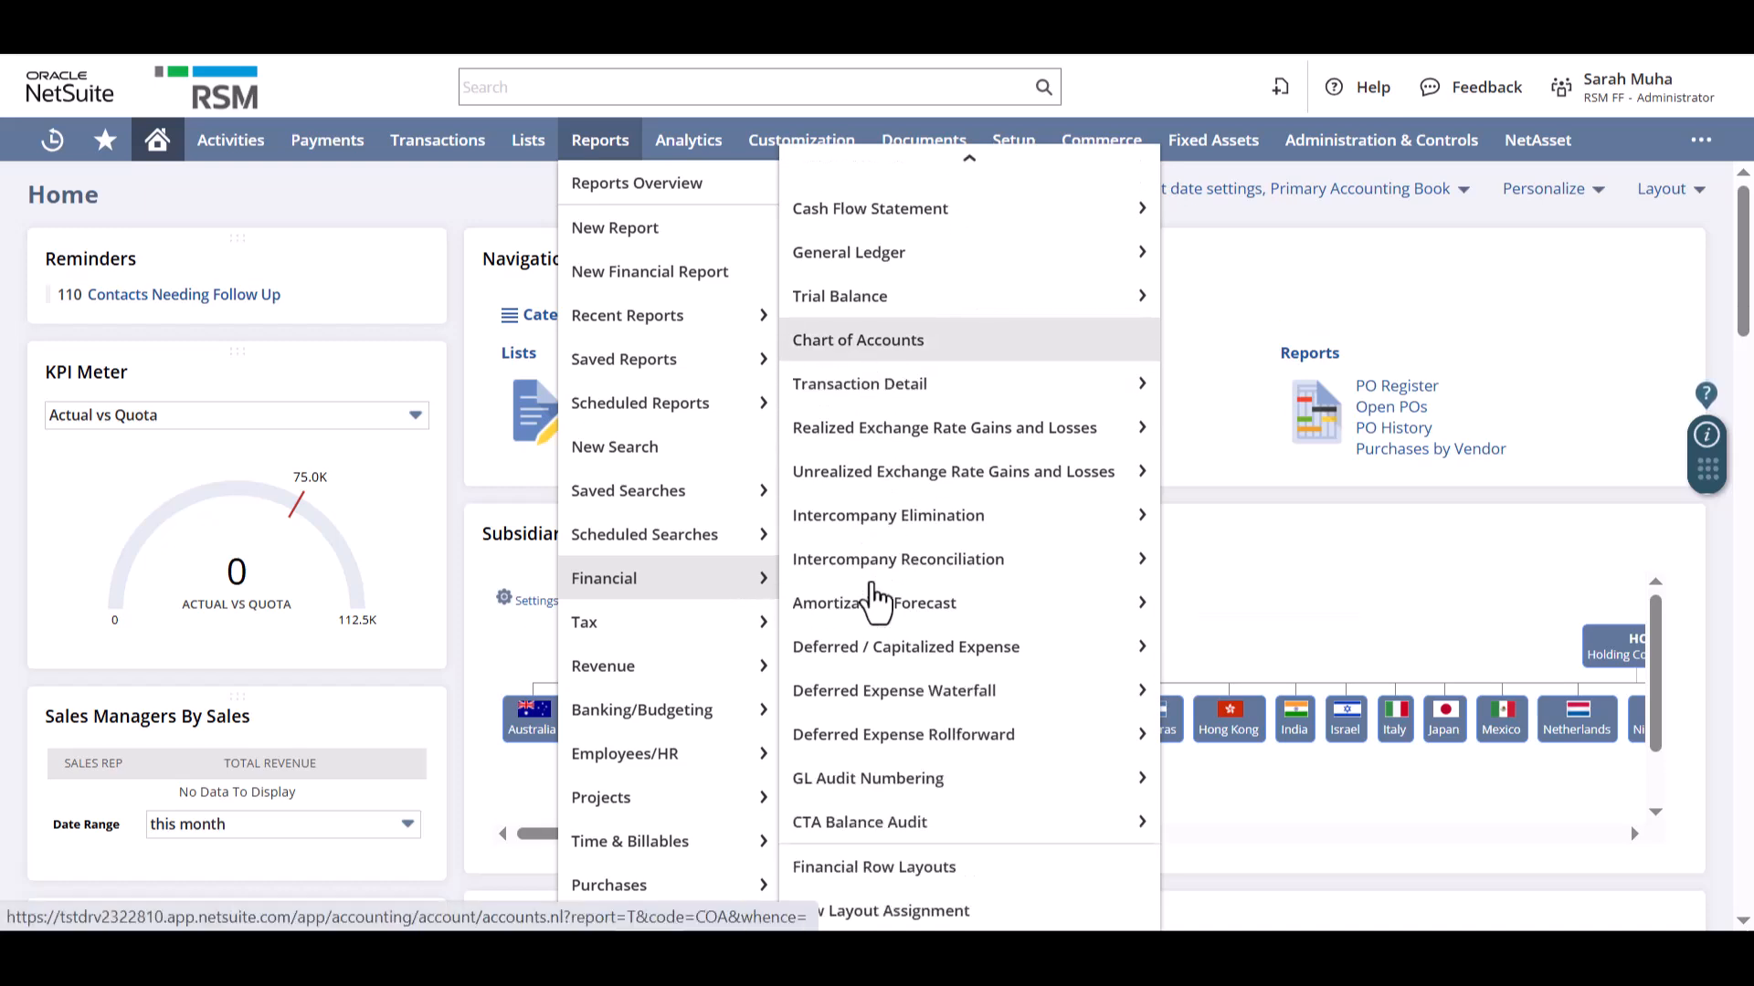
pyautogui.scroll(5, 872, 598)
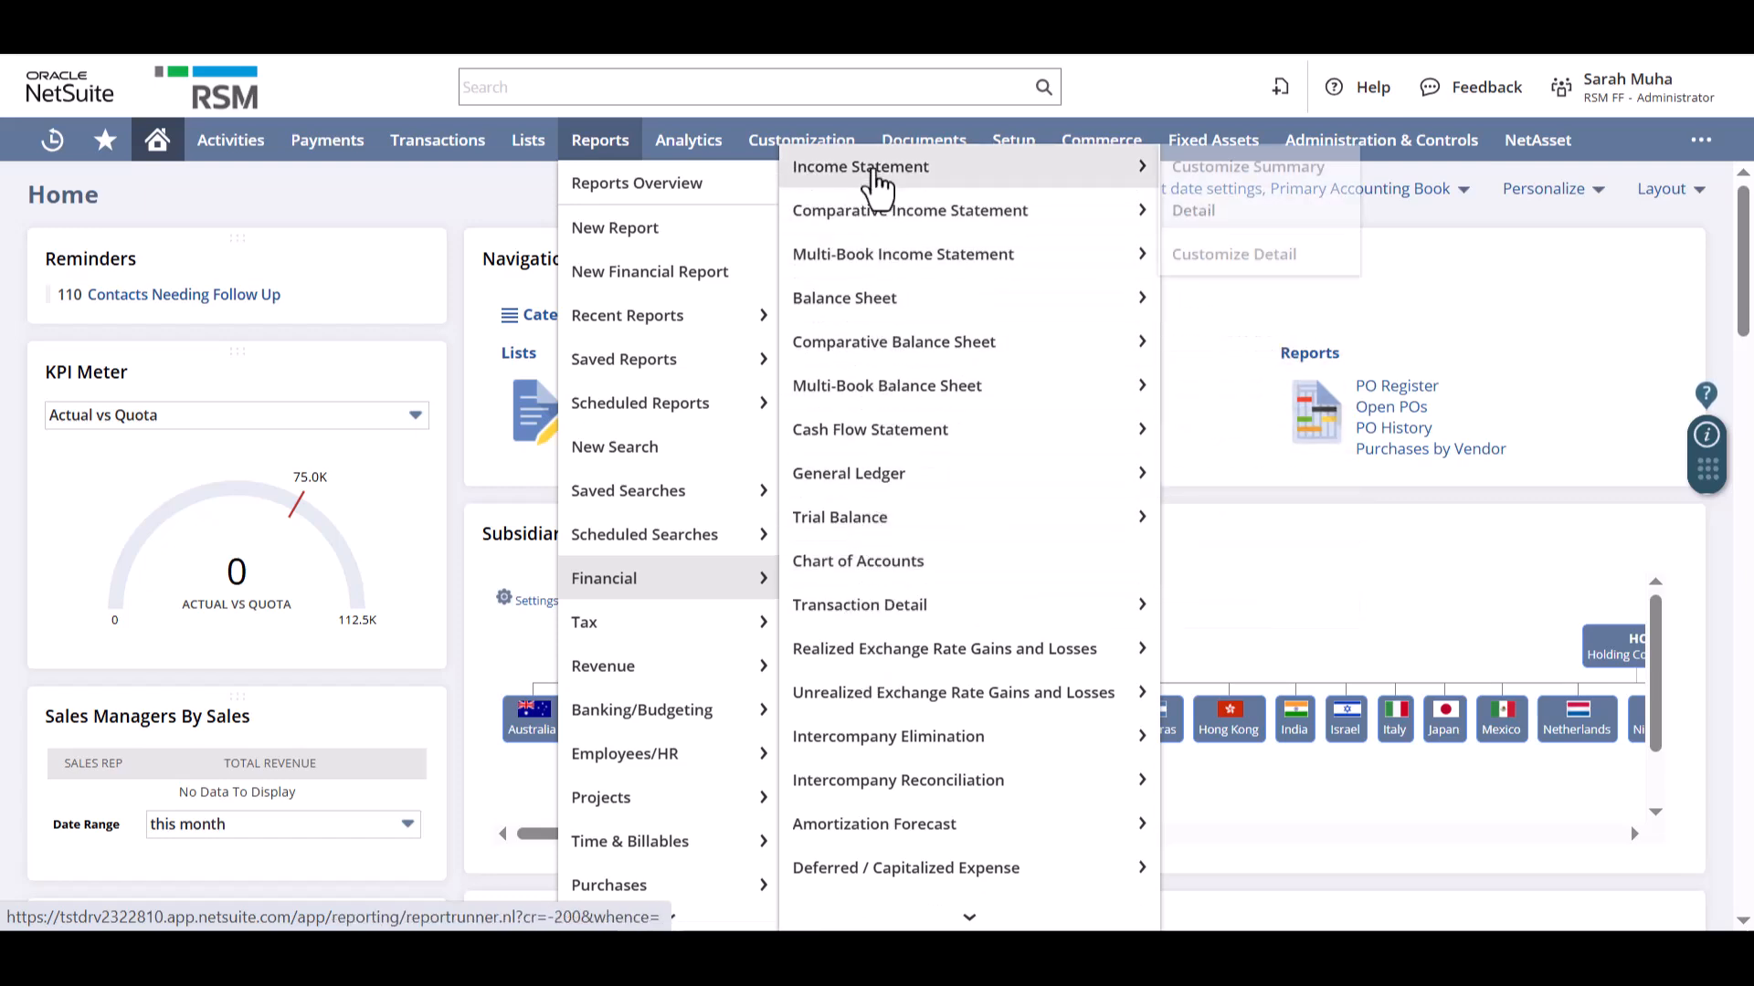
pyautogui.click(877, 178)
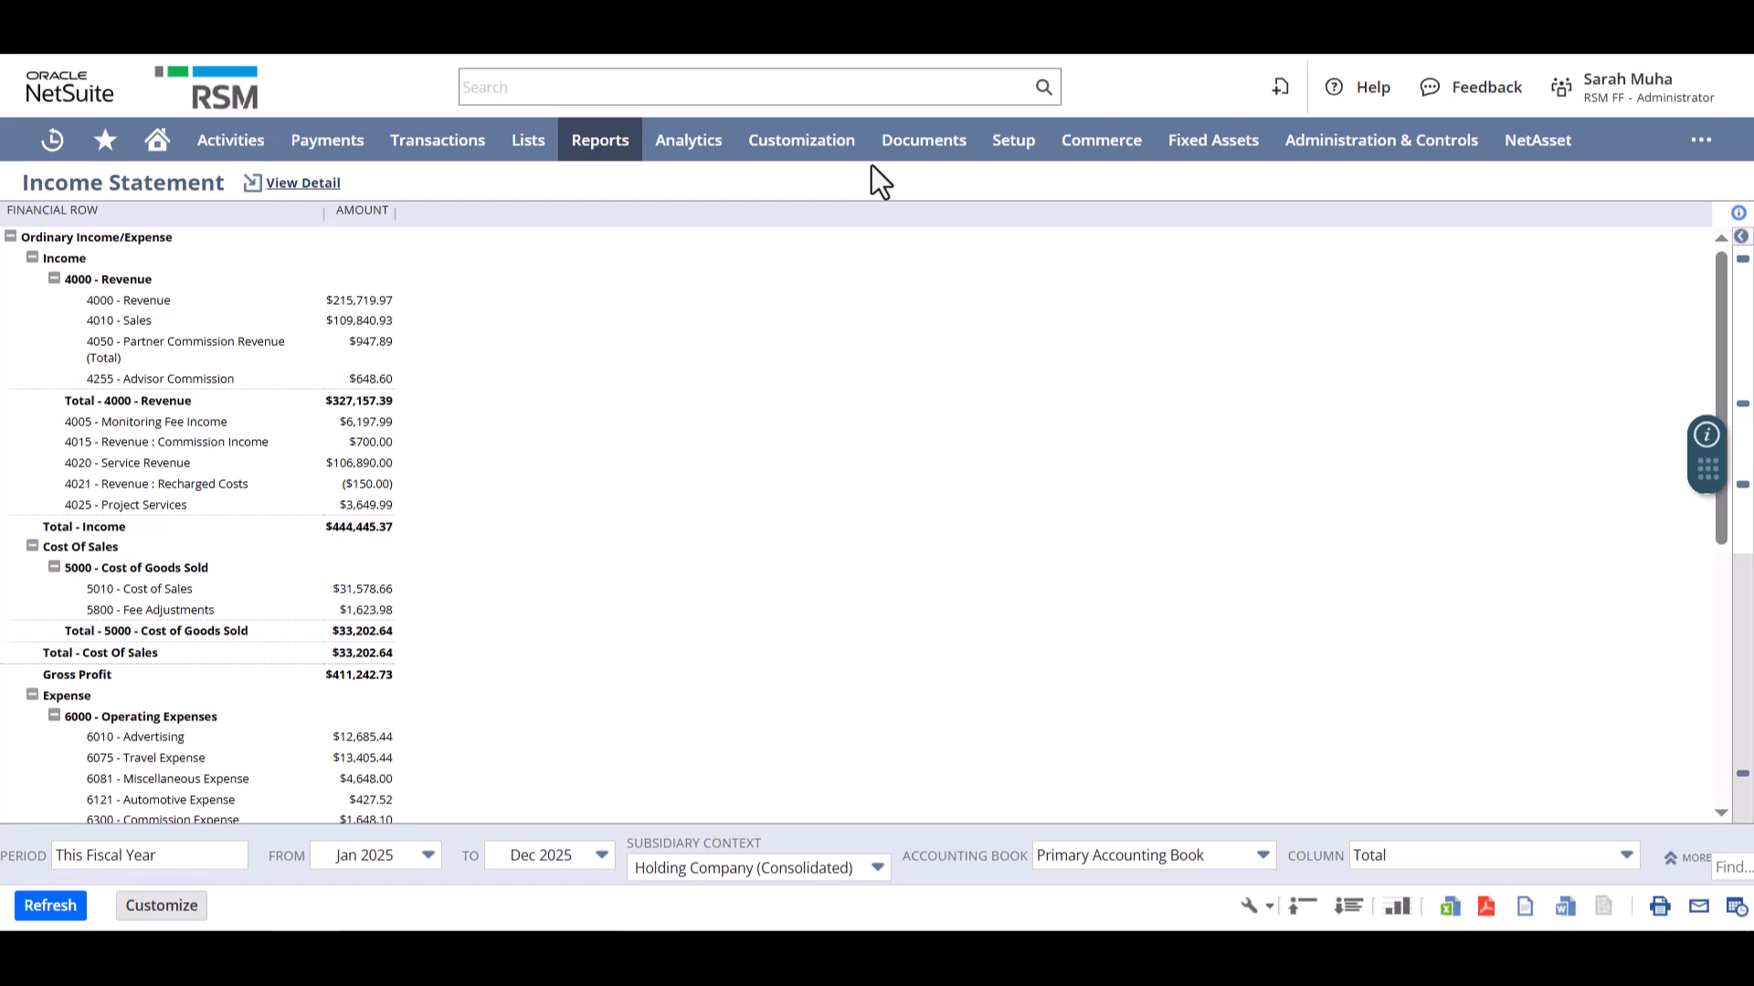
# - View the full income statement detail and the transactions behind the 4000 - Revenue amount, returning to the summary each time
pyautogui.click(301, 187)
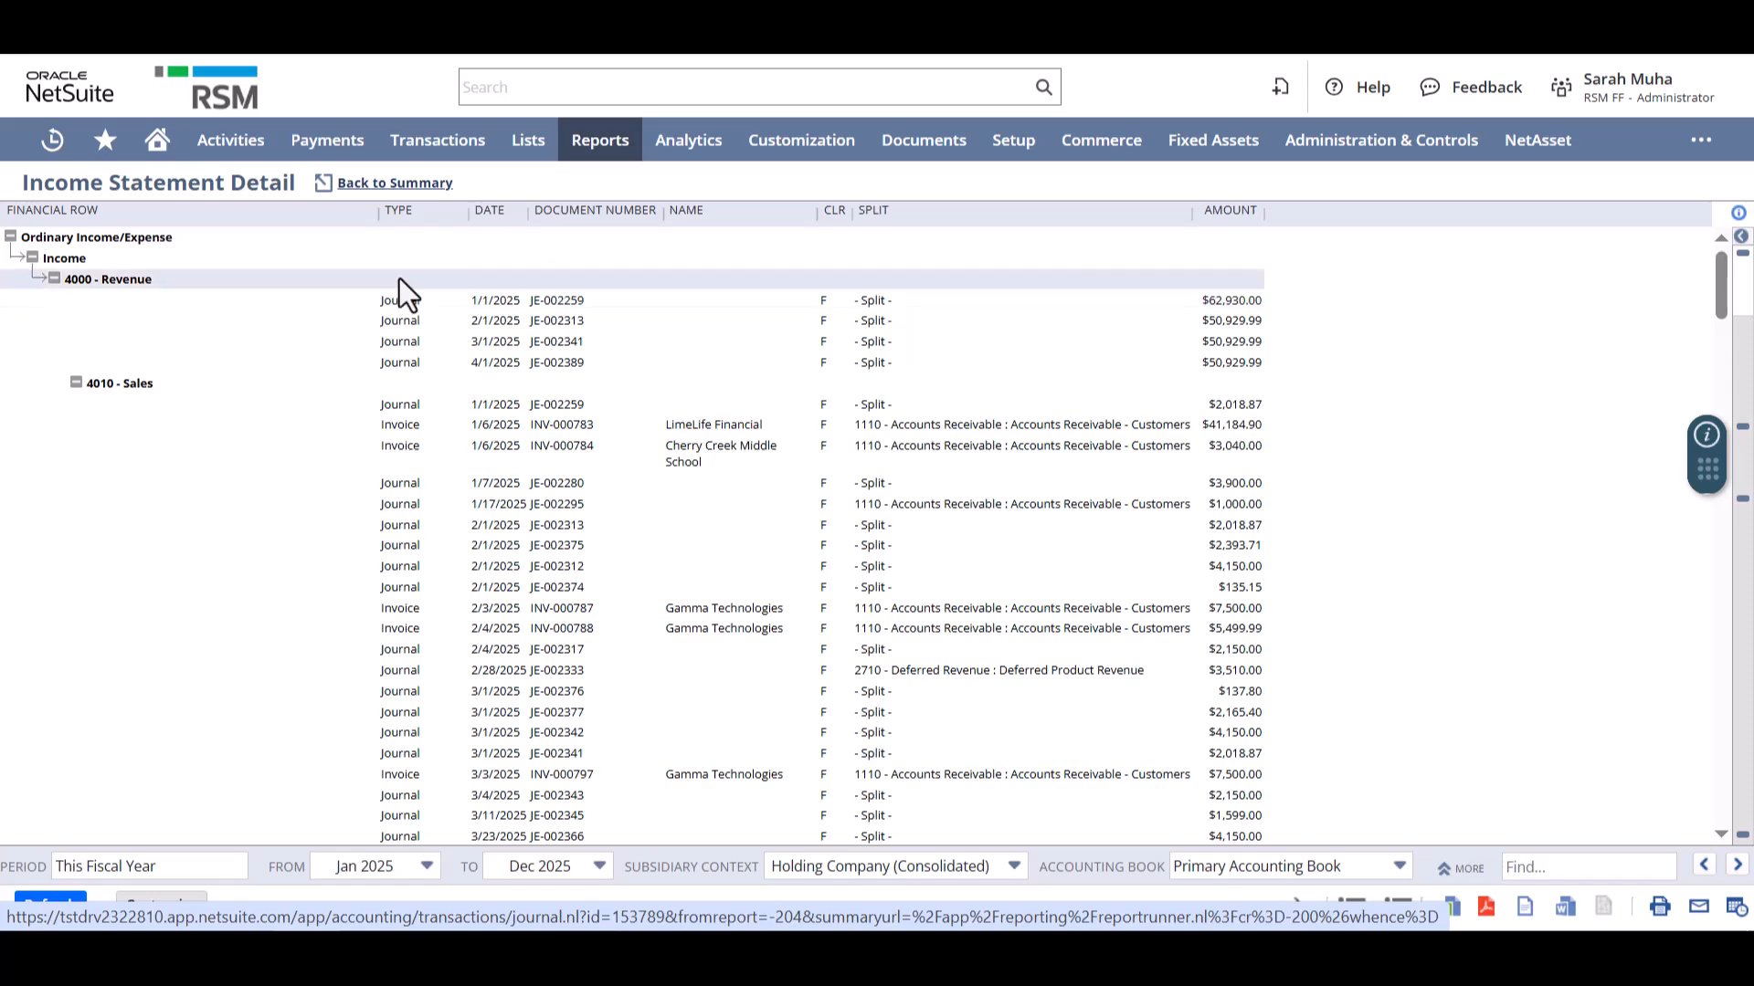
pyautogui.click(395, 184)
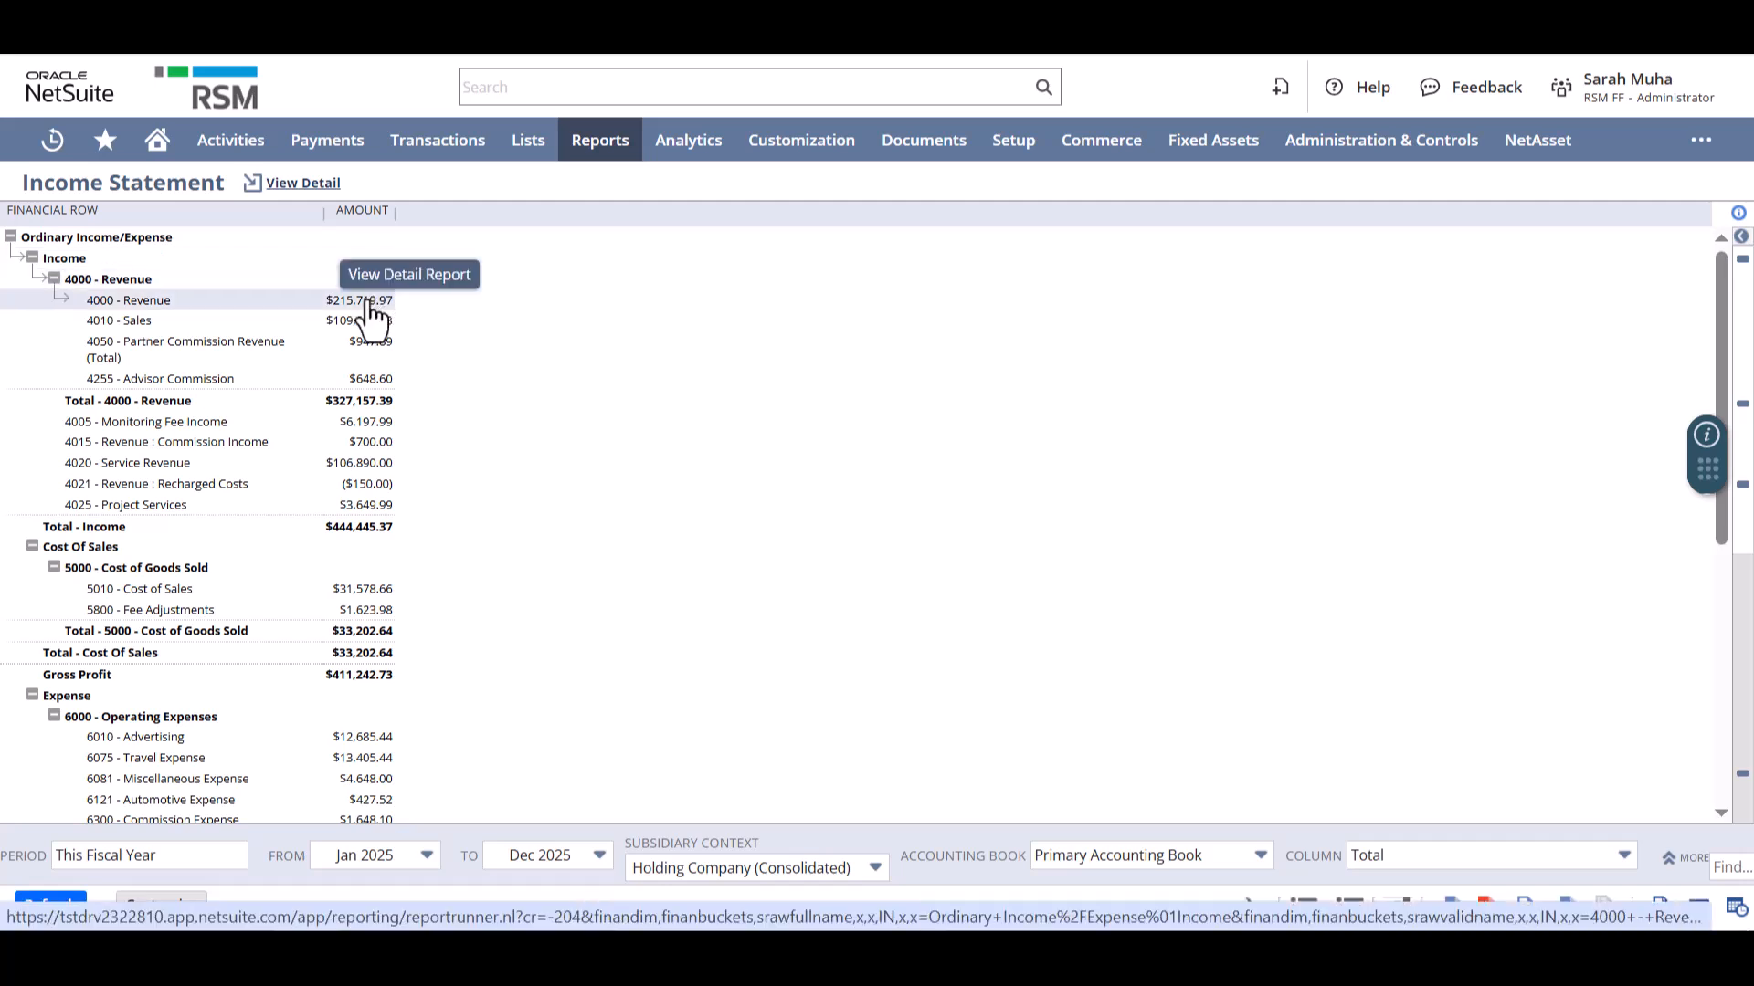
pyautogui.click(370, 303)
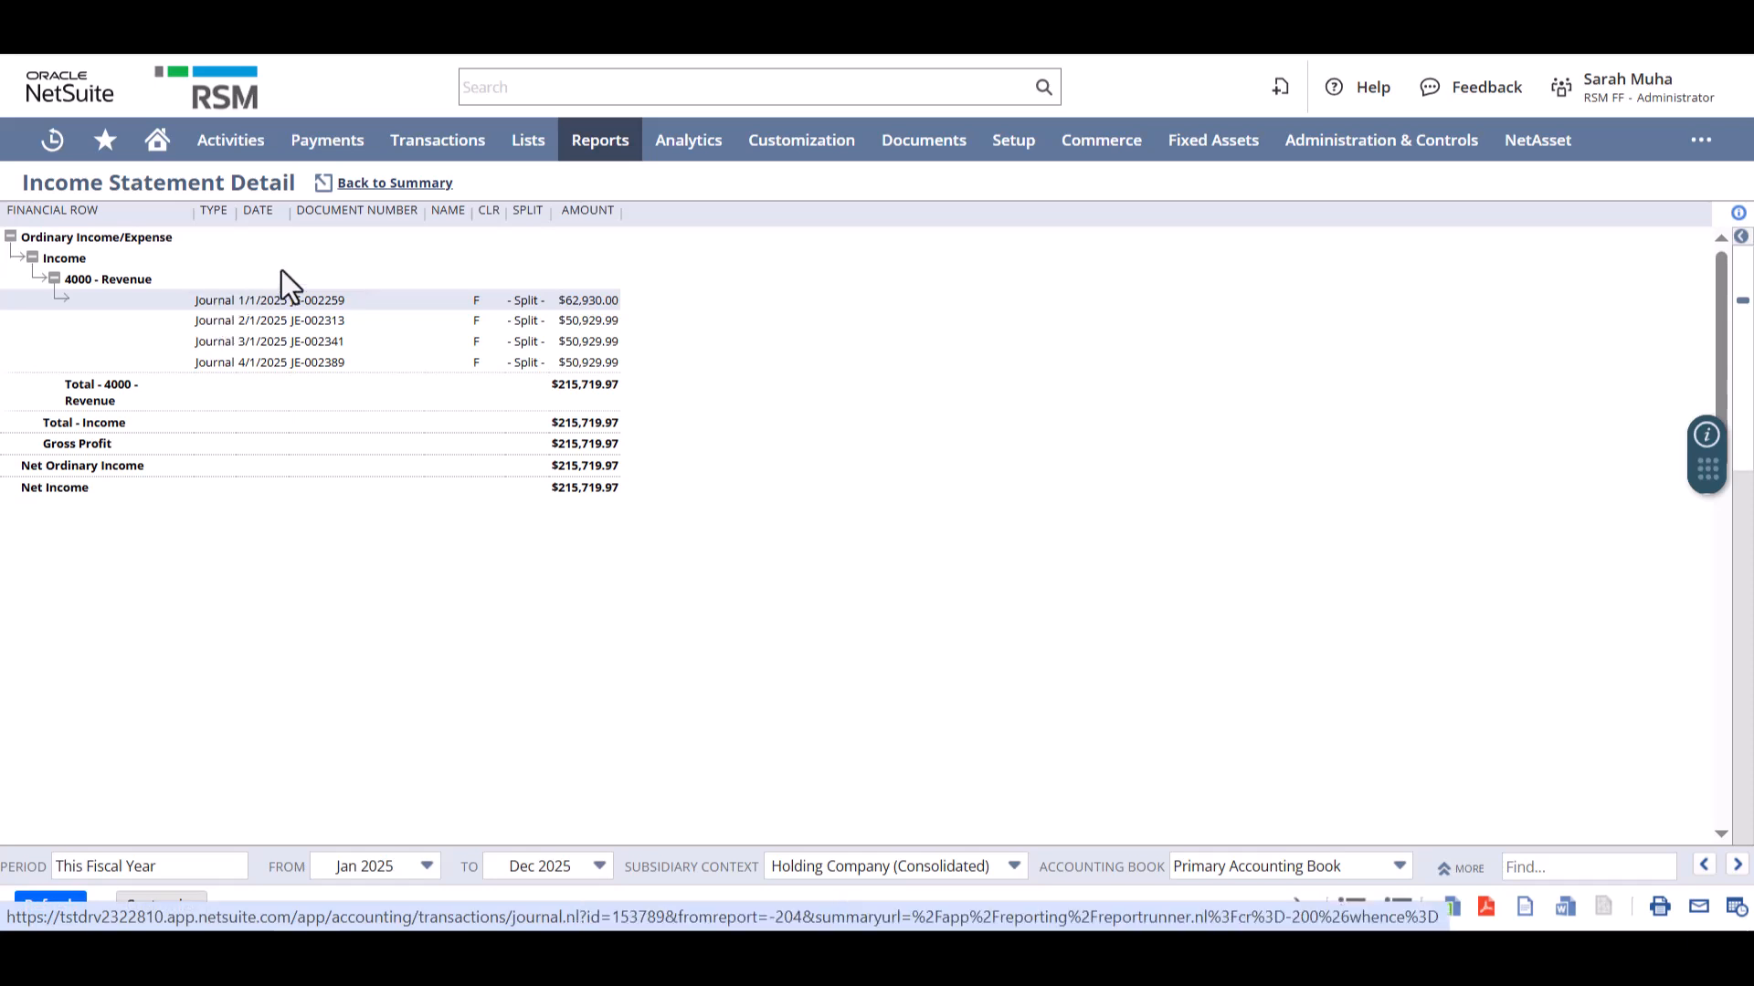
pyautogui.click(394, 184)
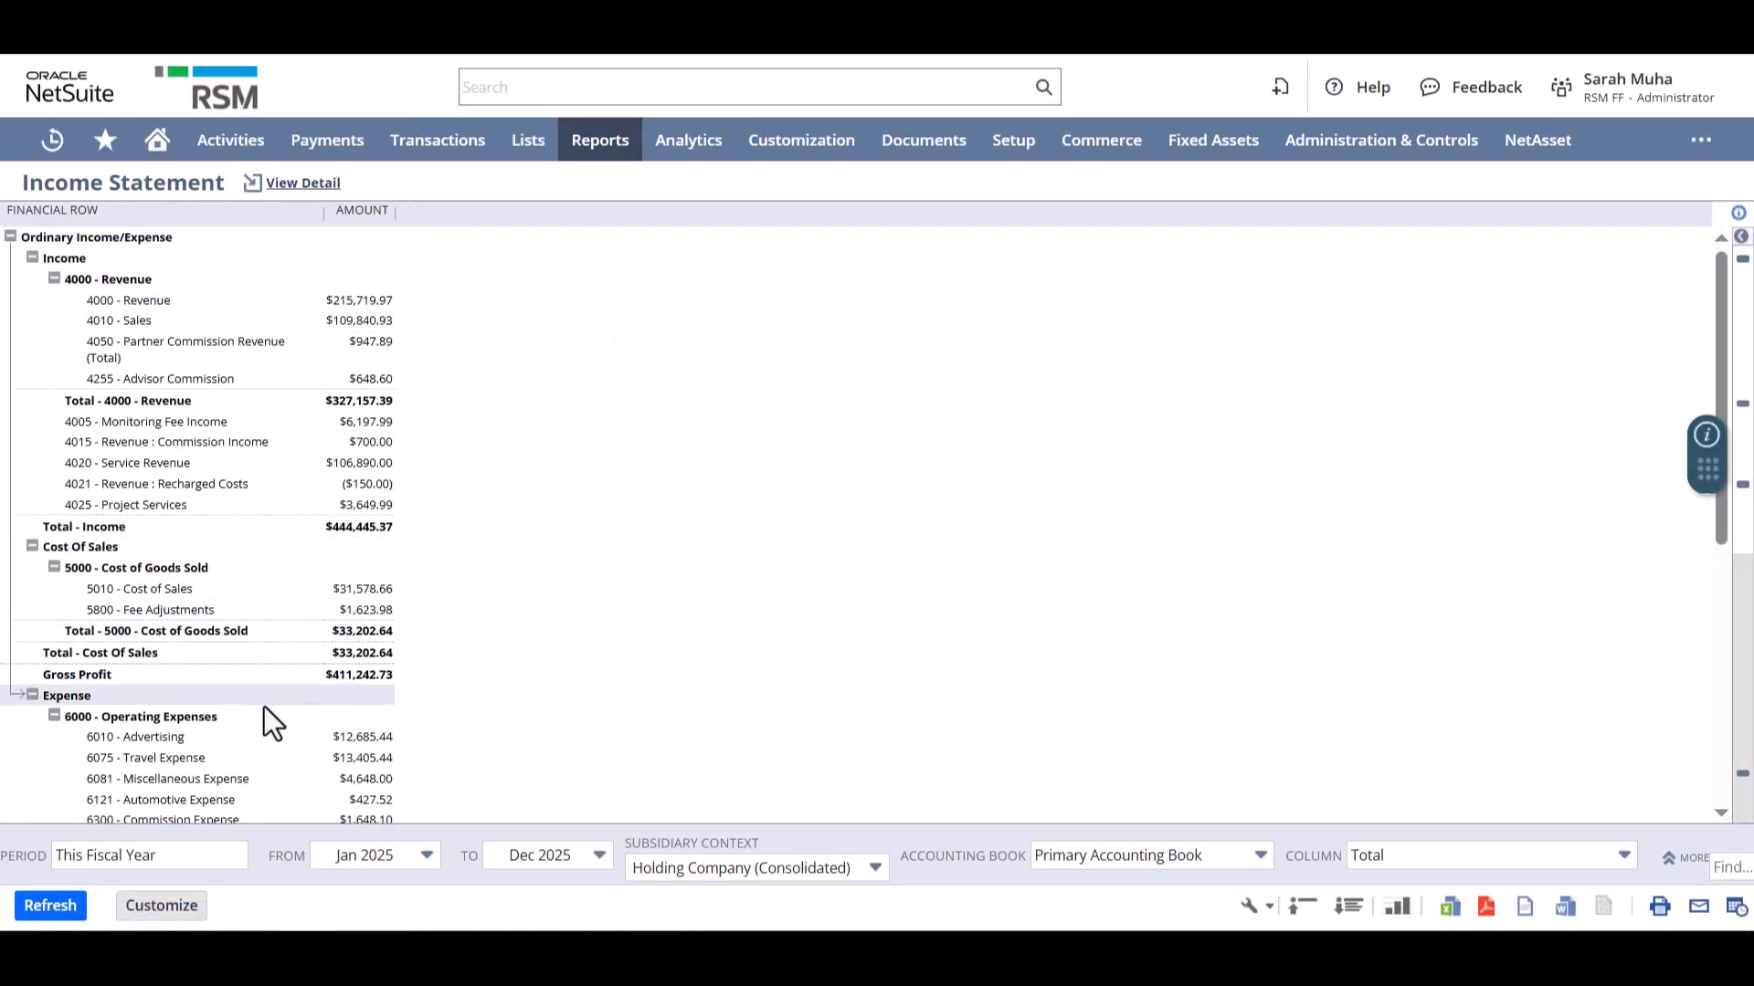
# - Review the available reporting periods and select This Fiscal Year for the income statement
pyautogui.click(229, 863)
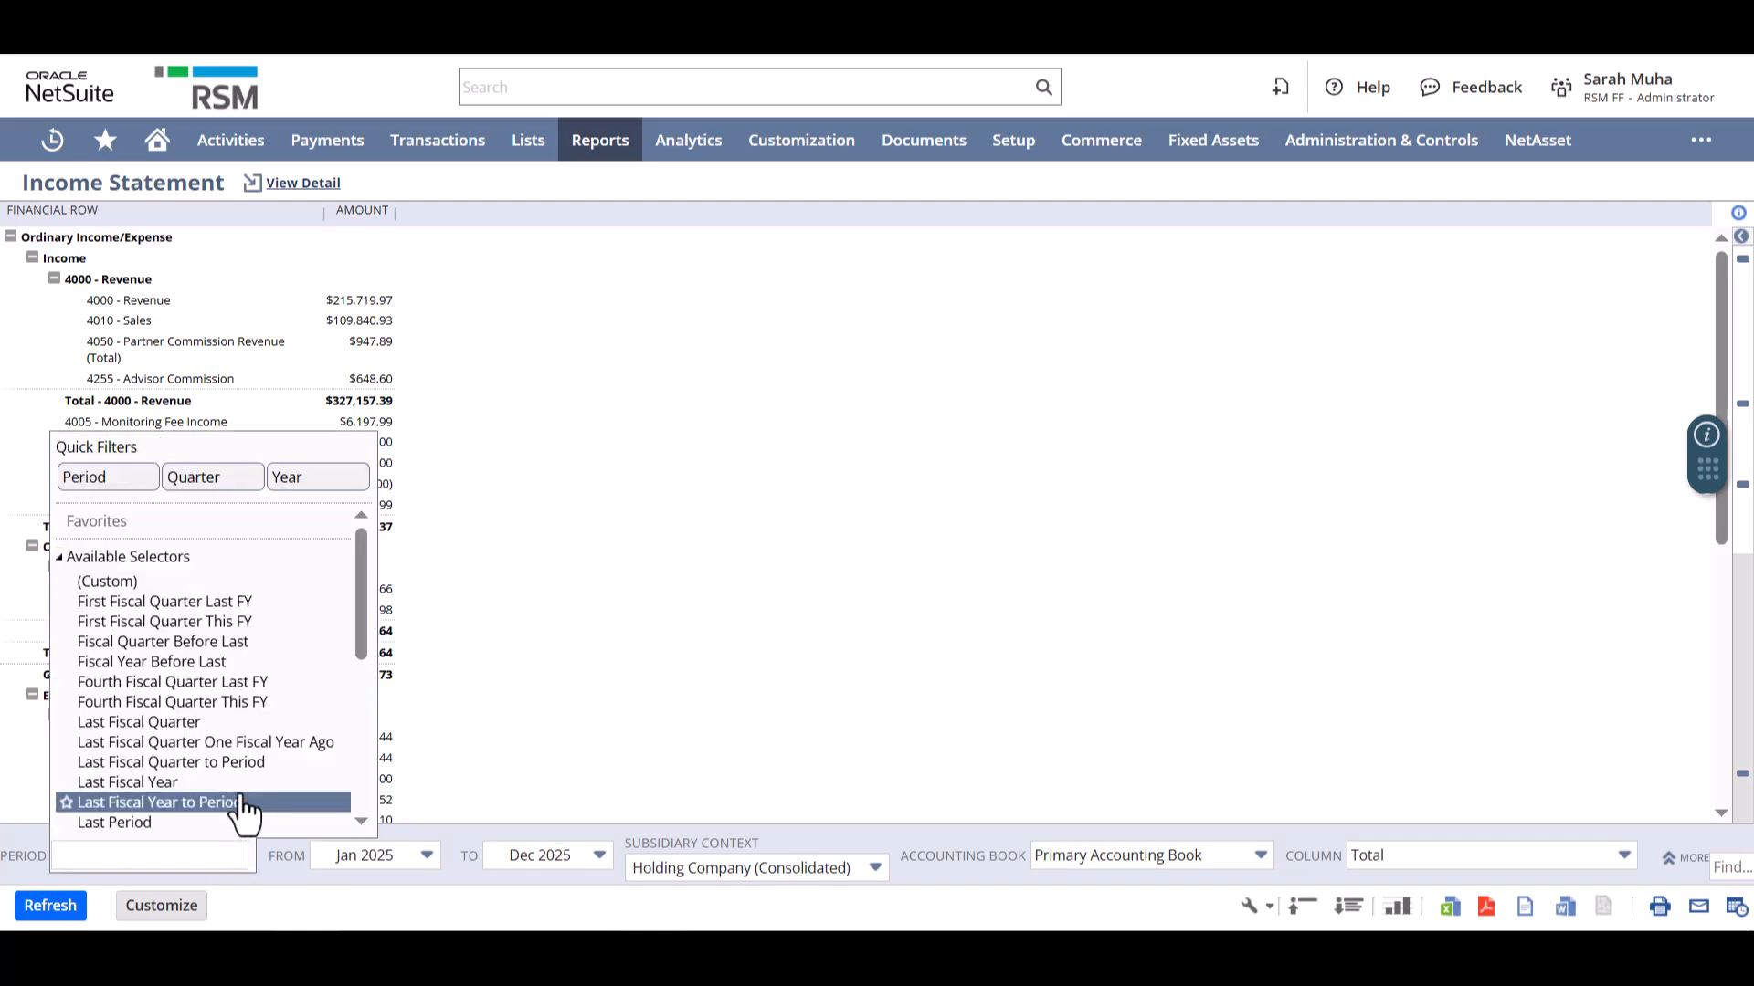
pyautogui.scroll(-3, 243, 808)
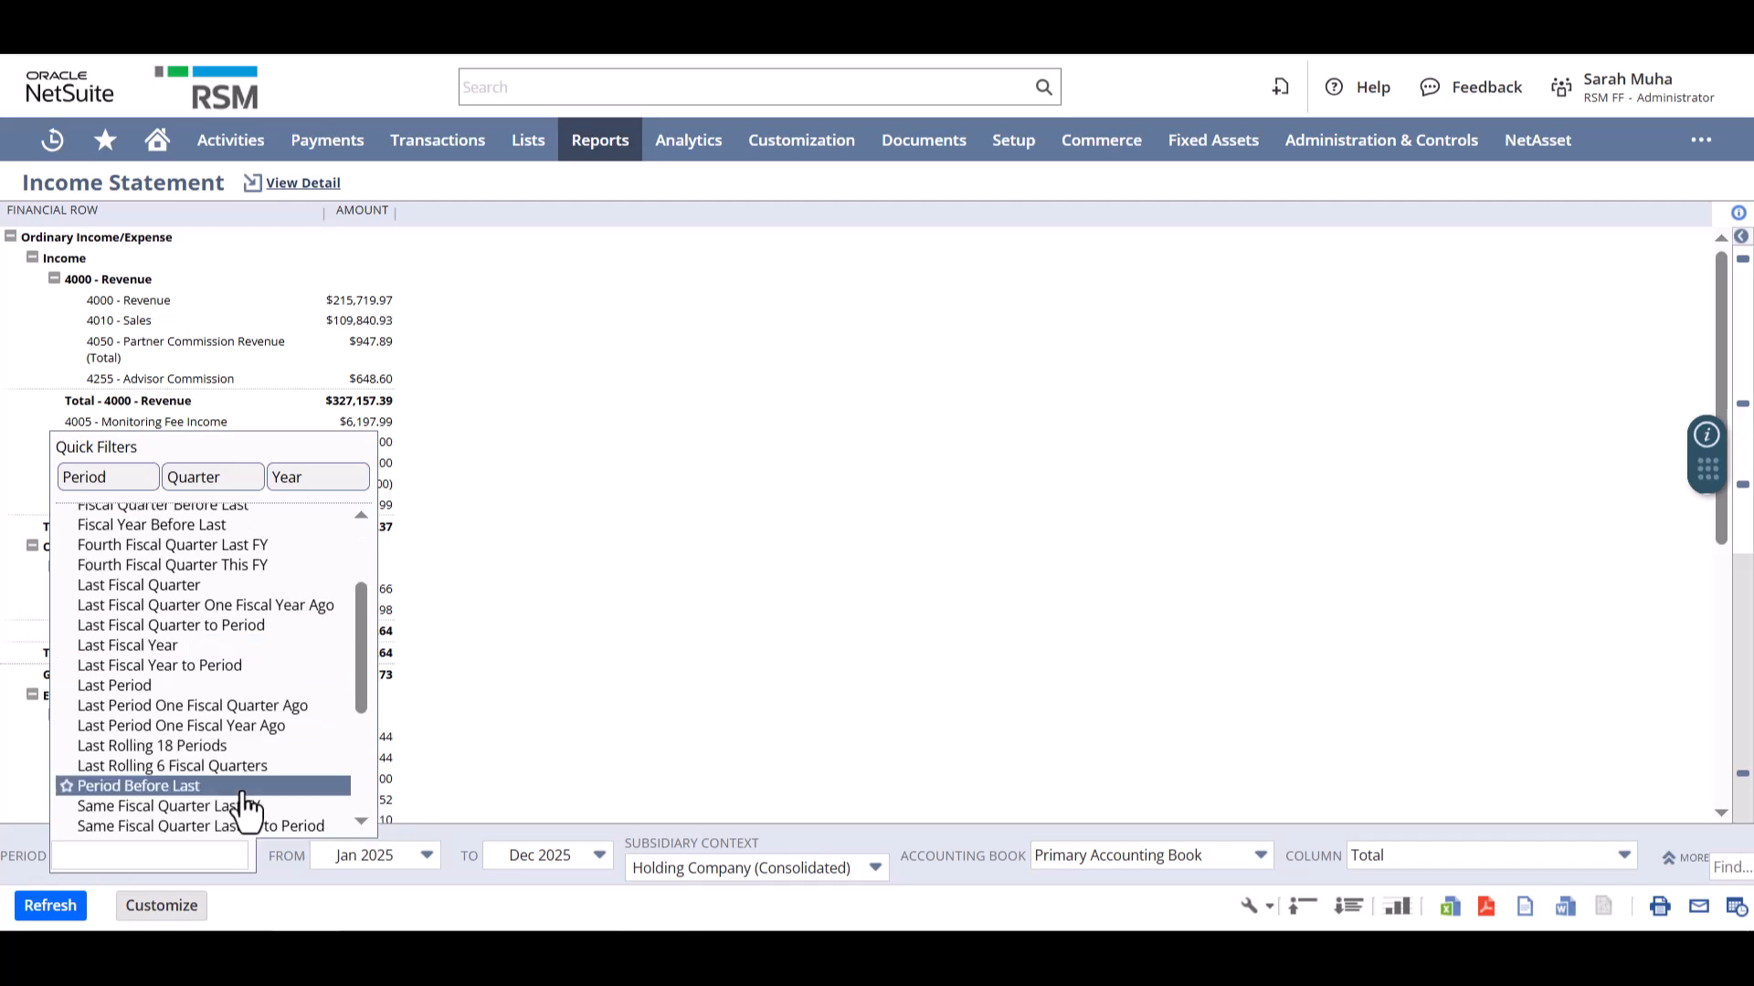
pyautogui.scroll(-3, 243, 807)
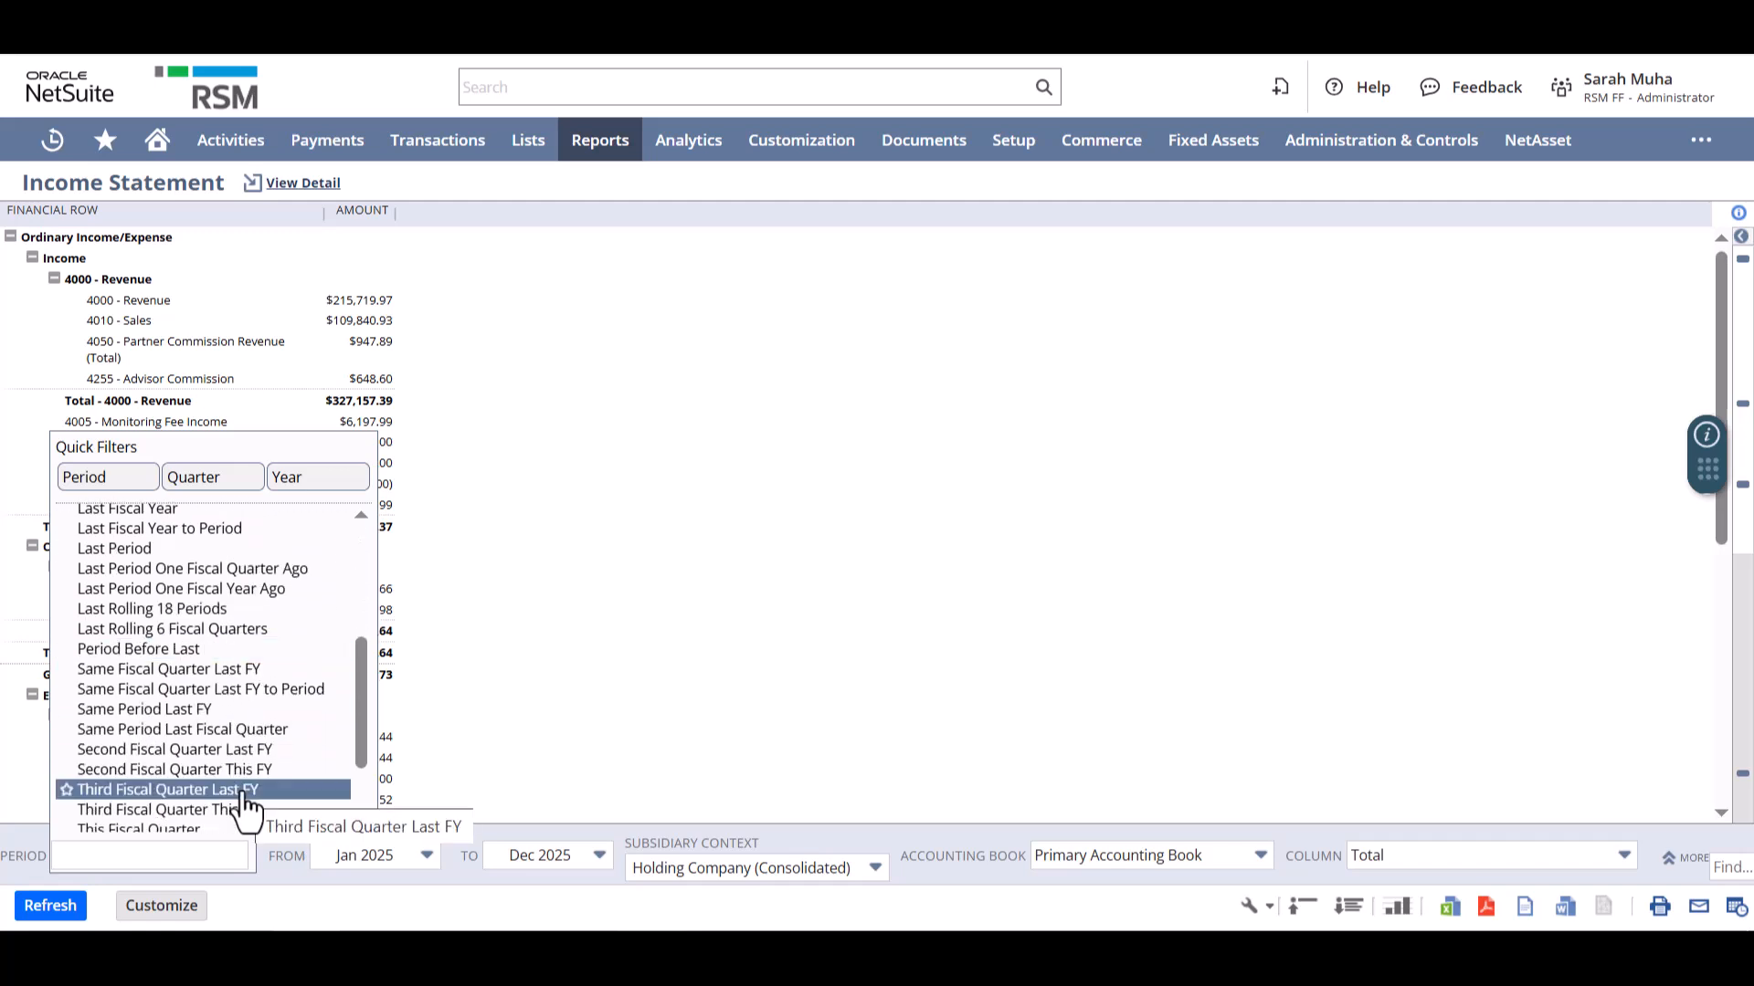
pyautogui.scroll(-3, 243, 807)
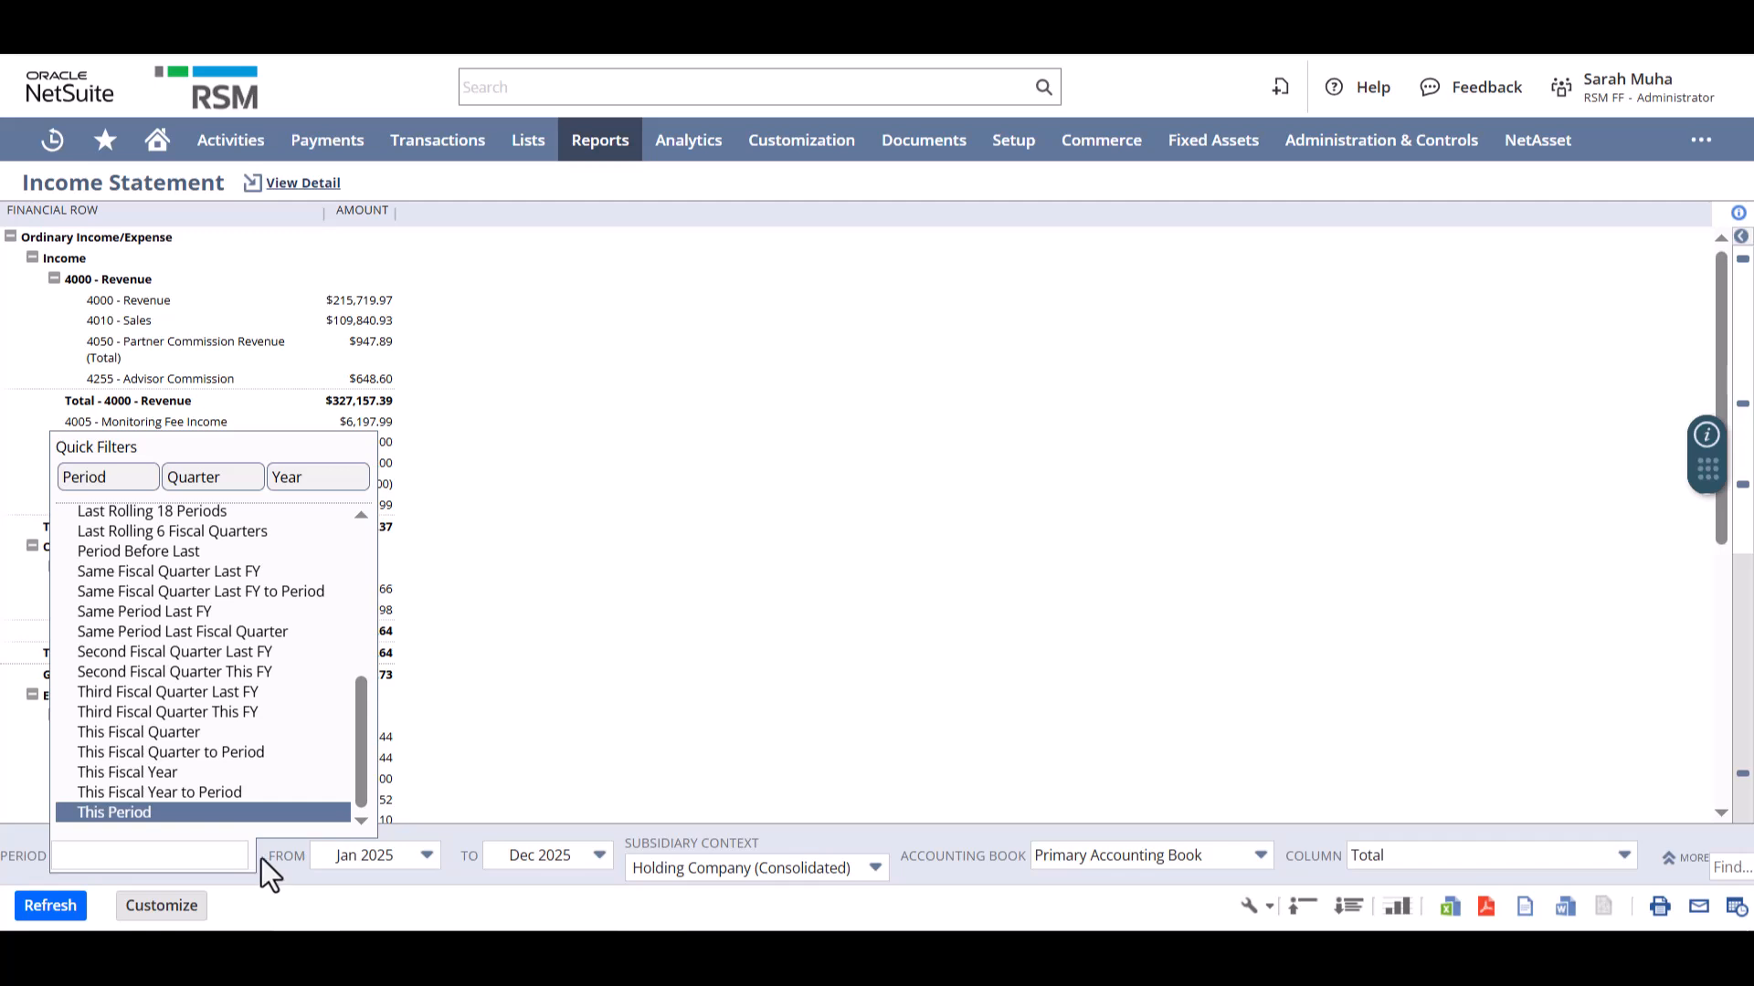
pyautogui.click(155, 773)
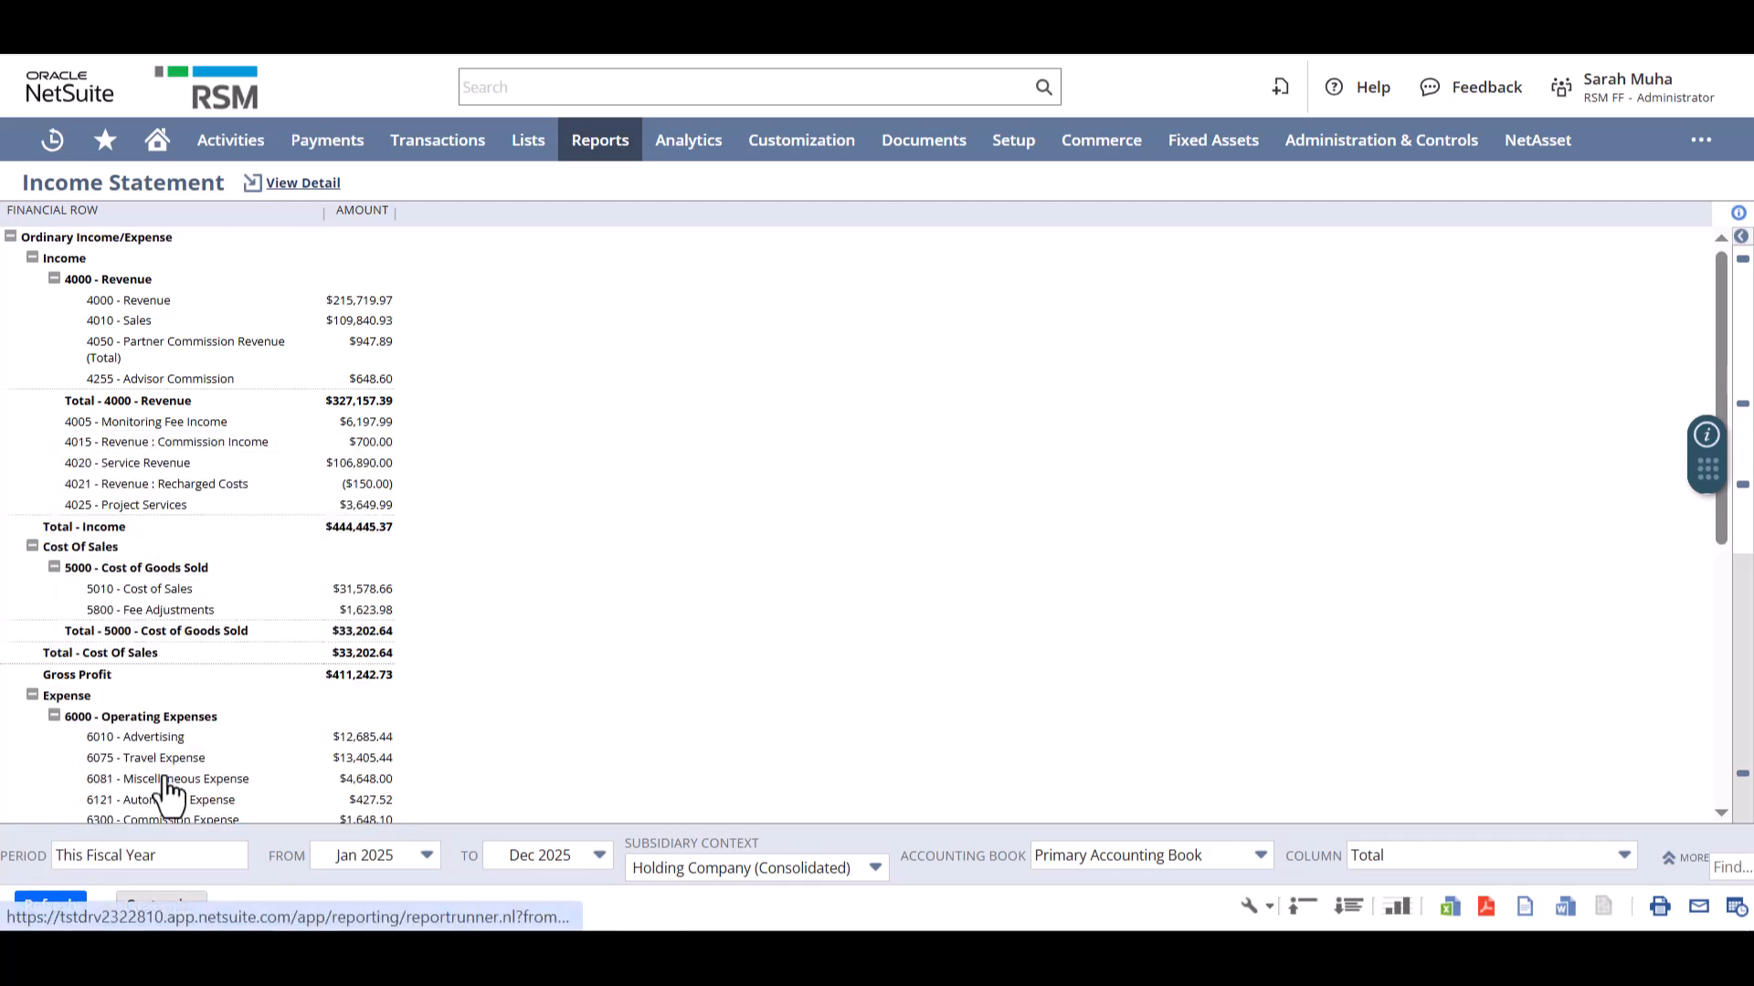
pyautogui.click(391, 860)
pyautogui.click(392, 864)
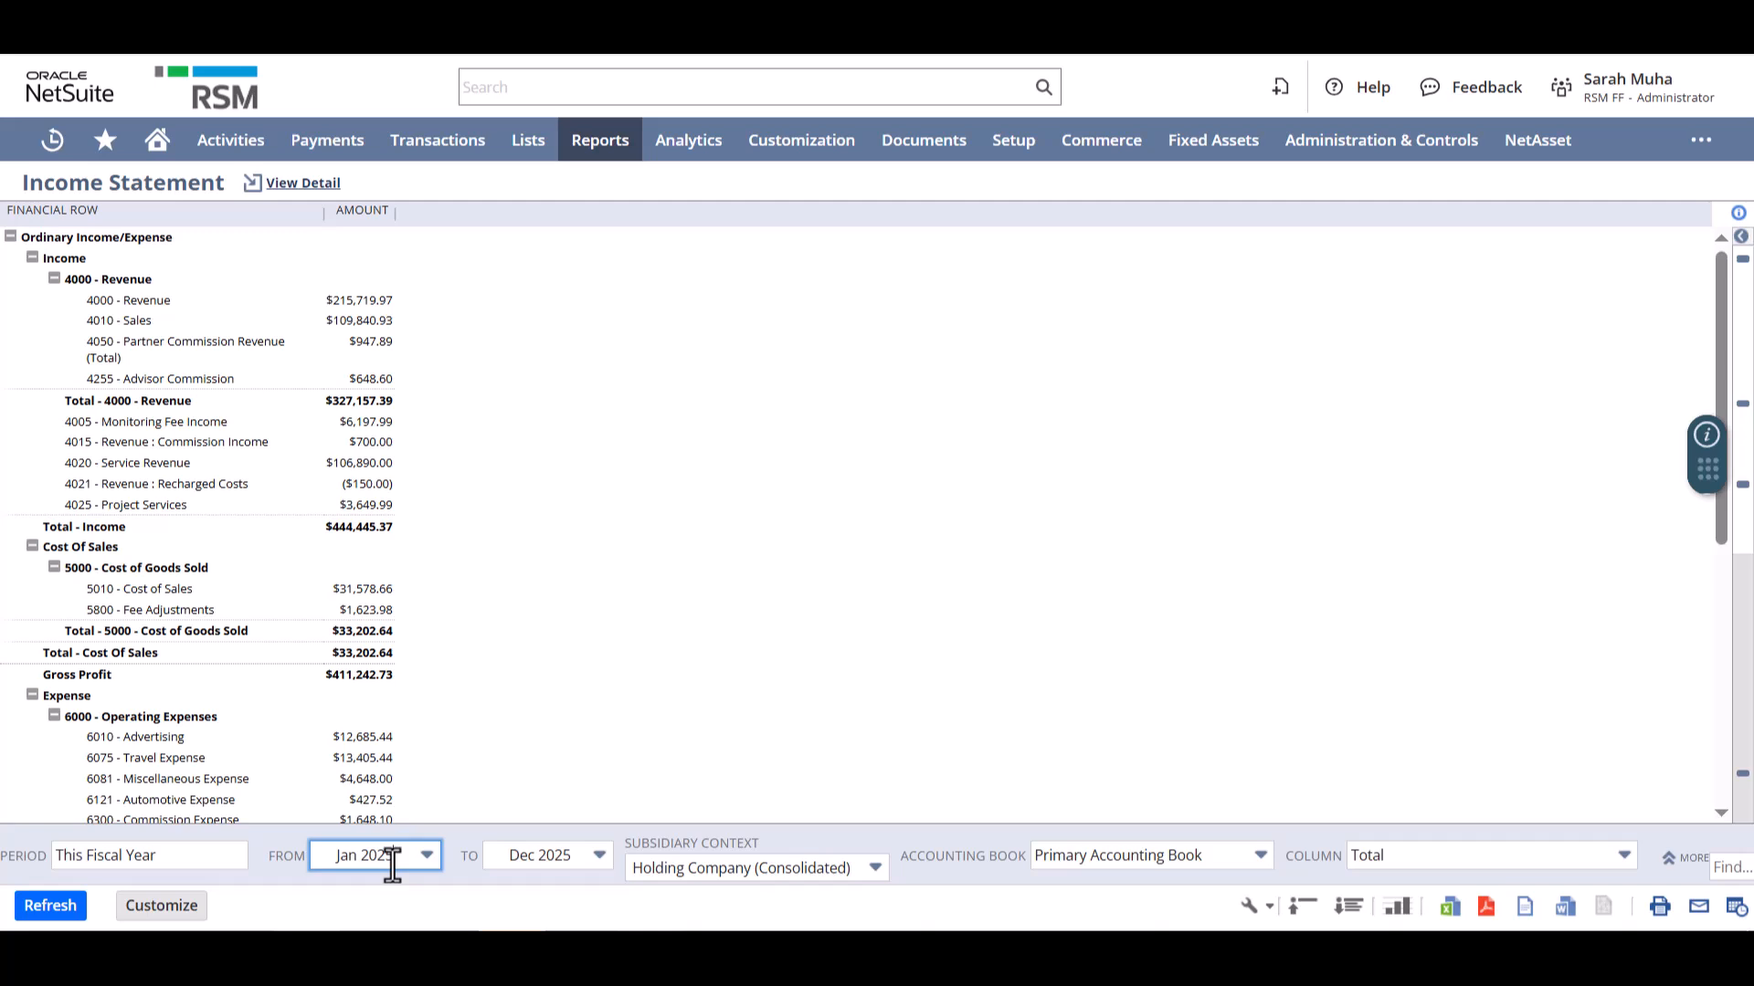
# - Set the income statement's subsidiary context to Canada and refresh the report
pyautogui.click(711, 869)
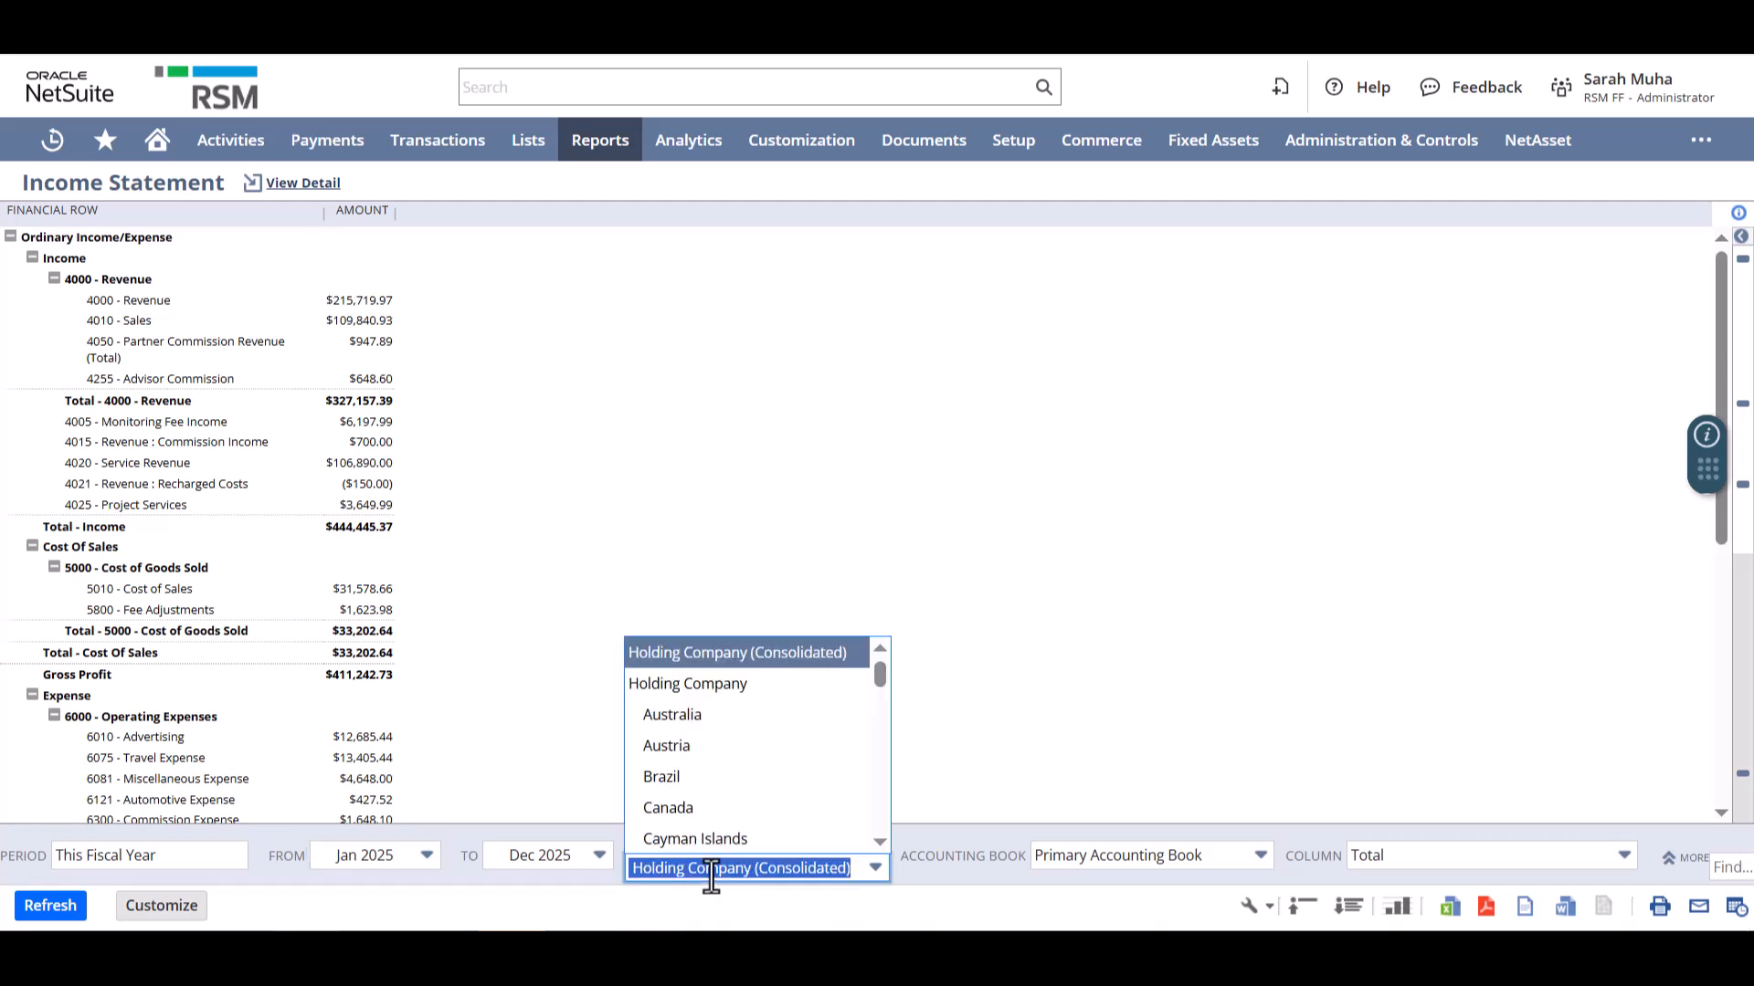
pyautogui.scroll(-2, 787, 825)
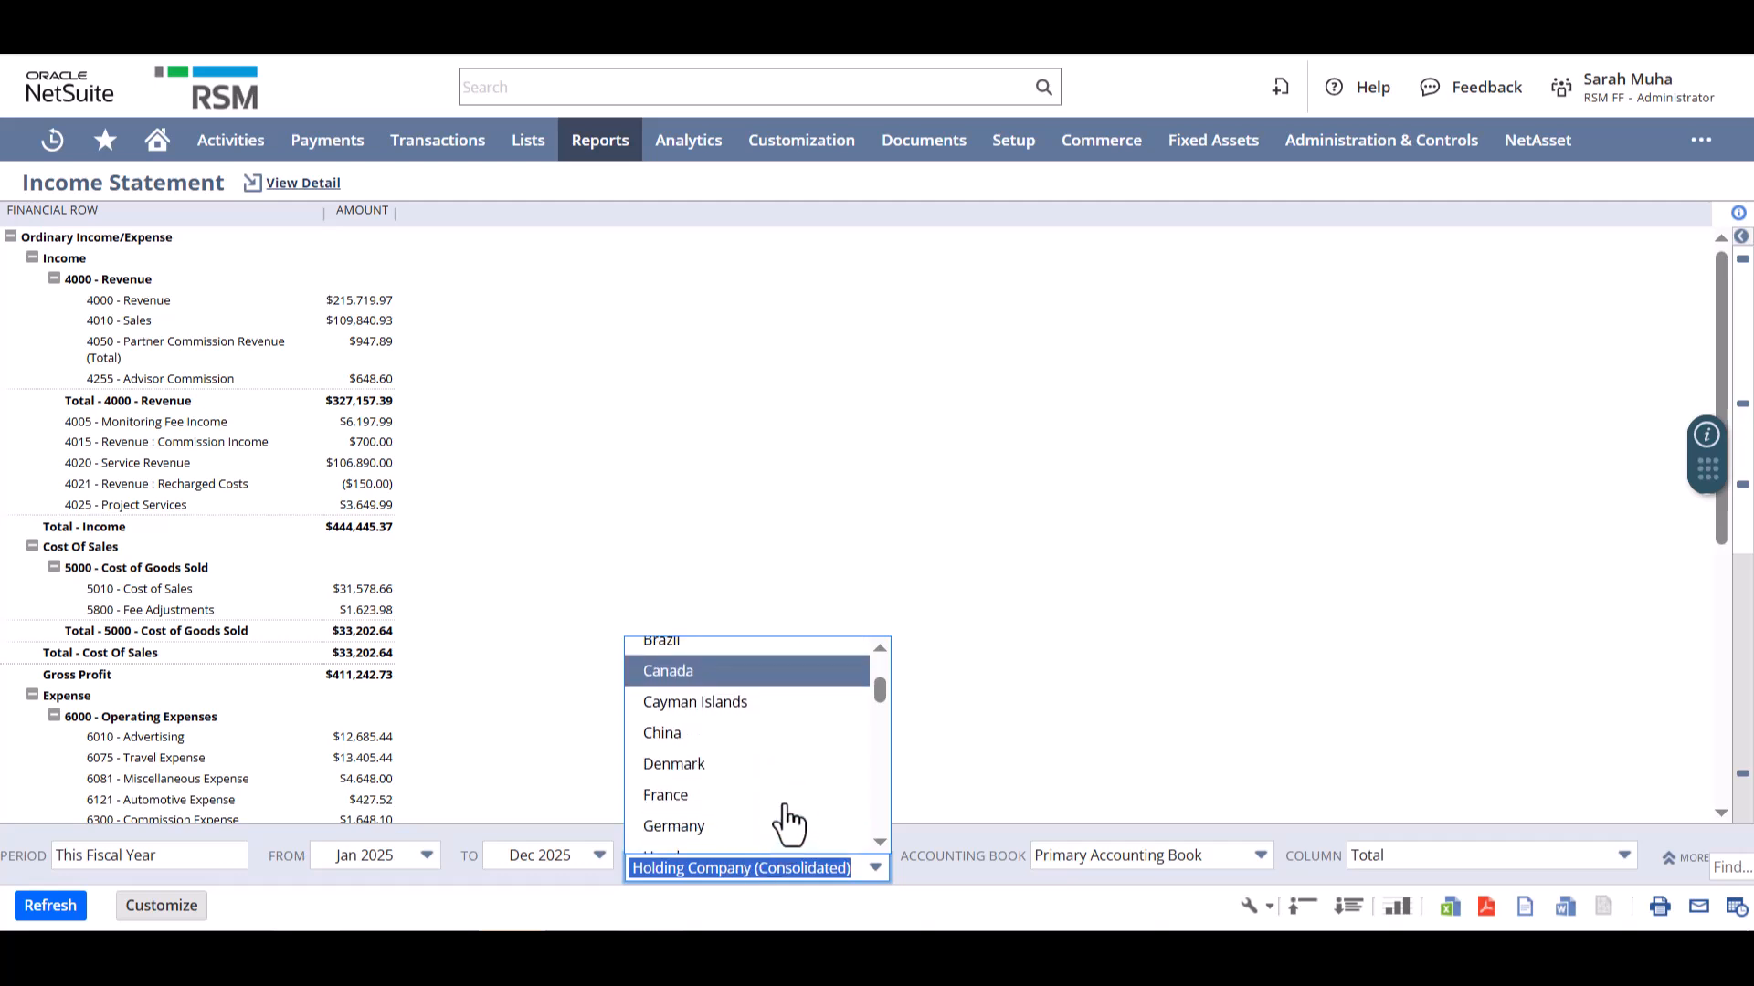
pyautogui.scroll(-5, 787, 825)
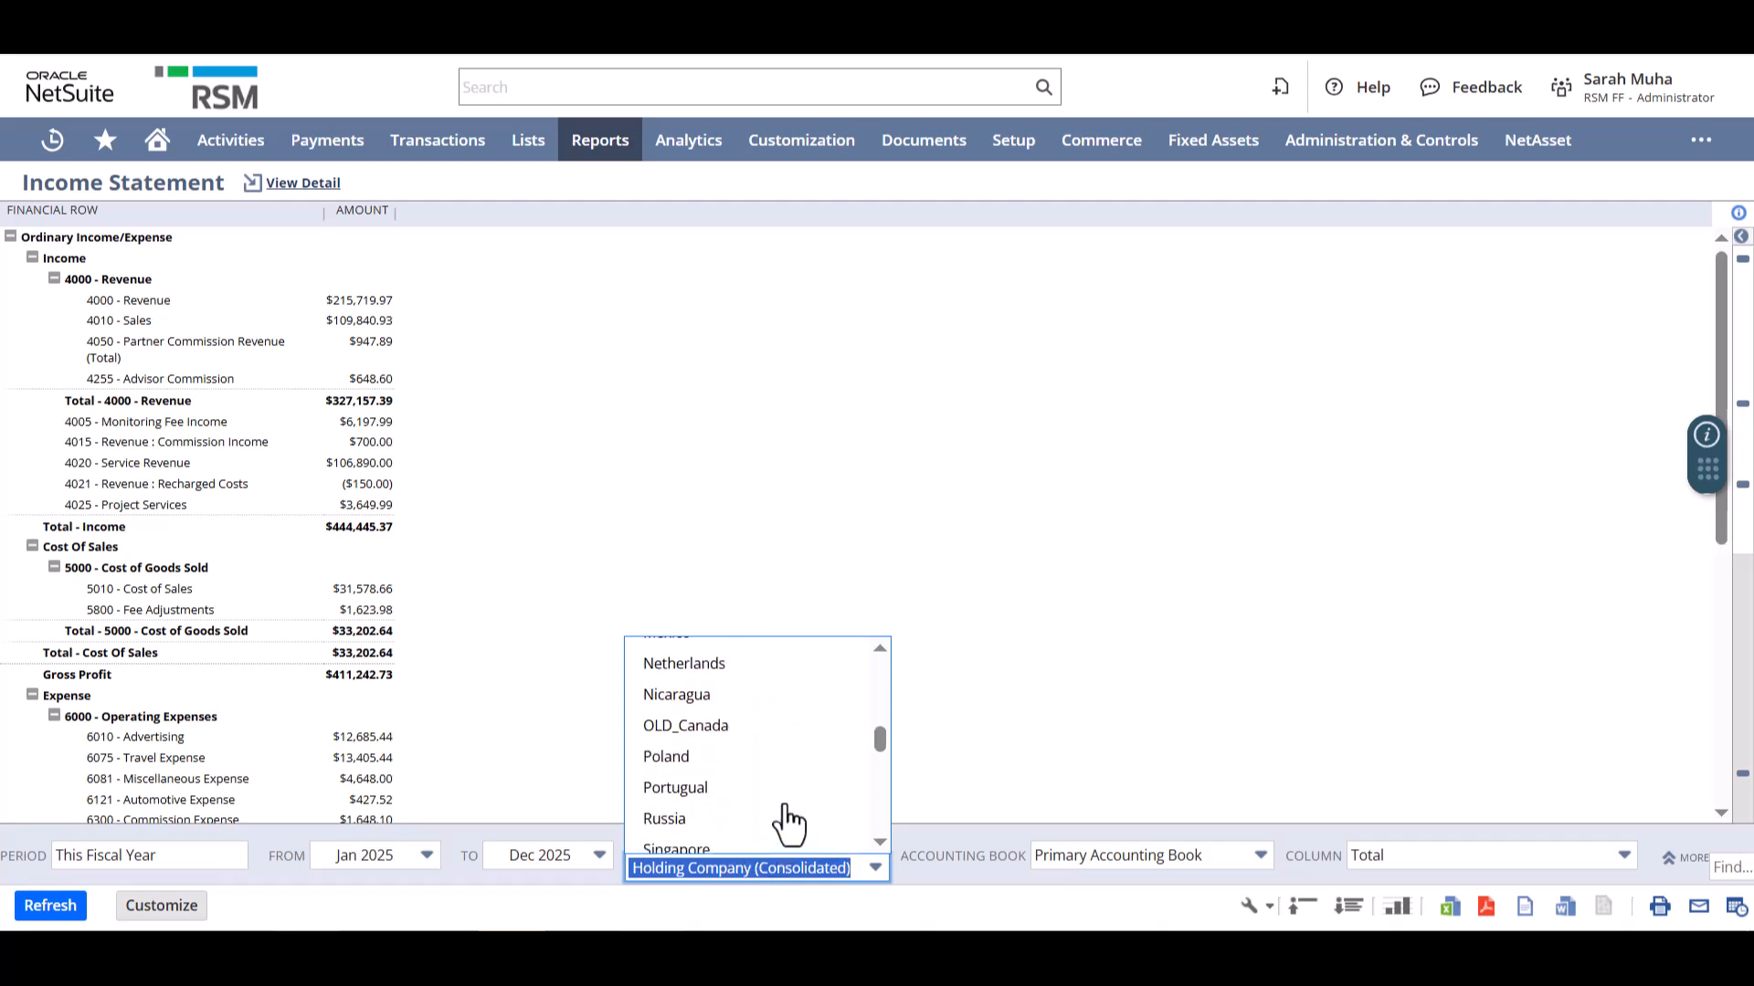
pyautogui.scroll(-4, 787, 824)
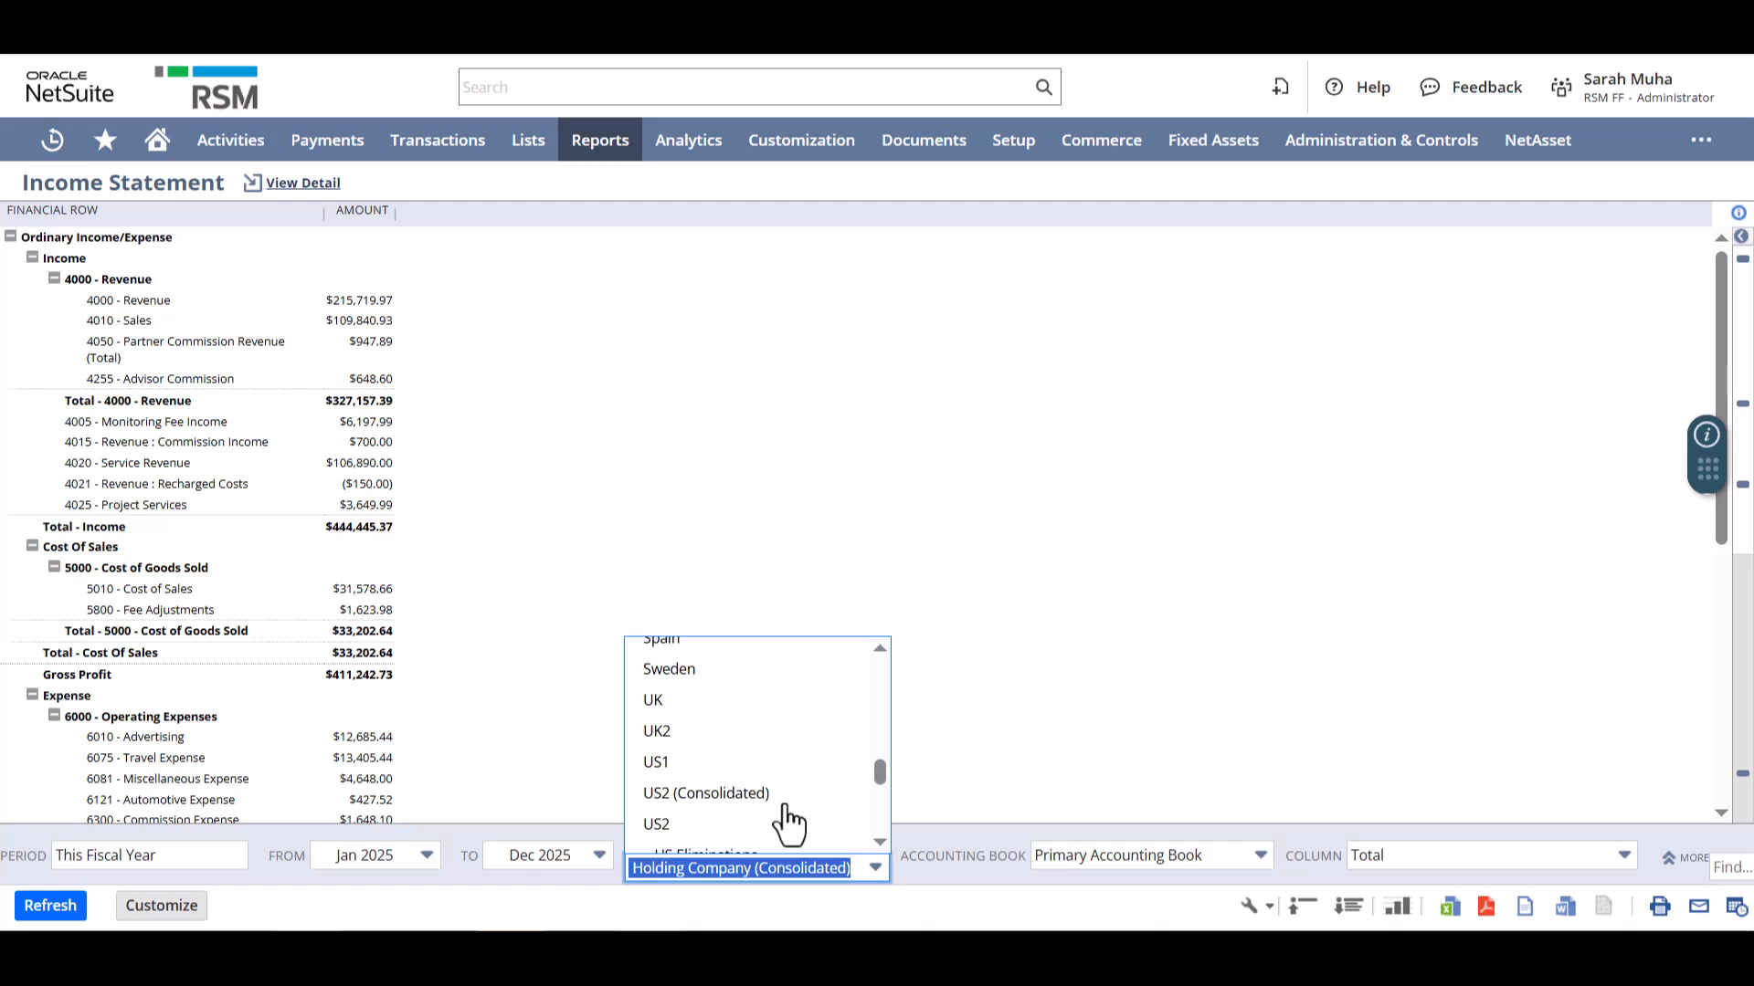
pyautogui.scroll(-2, 788, 825)
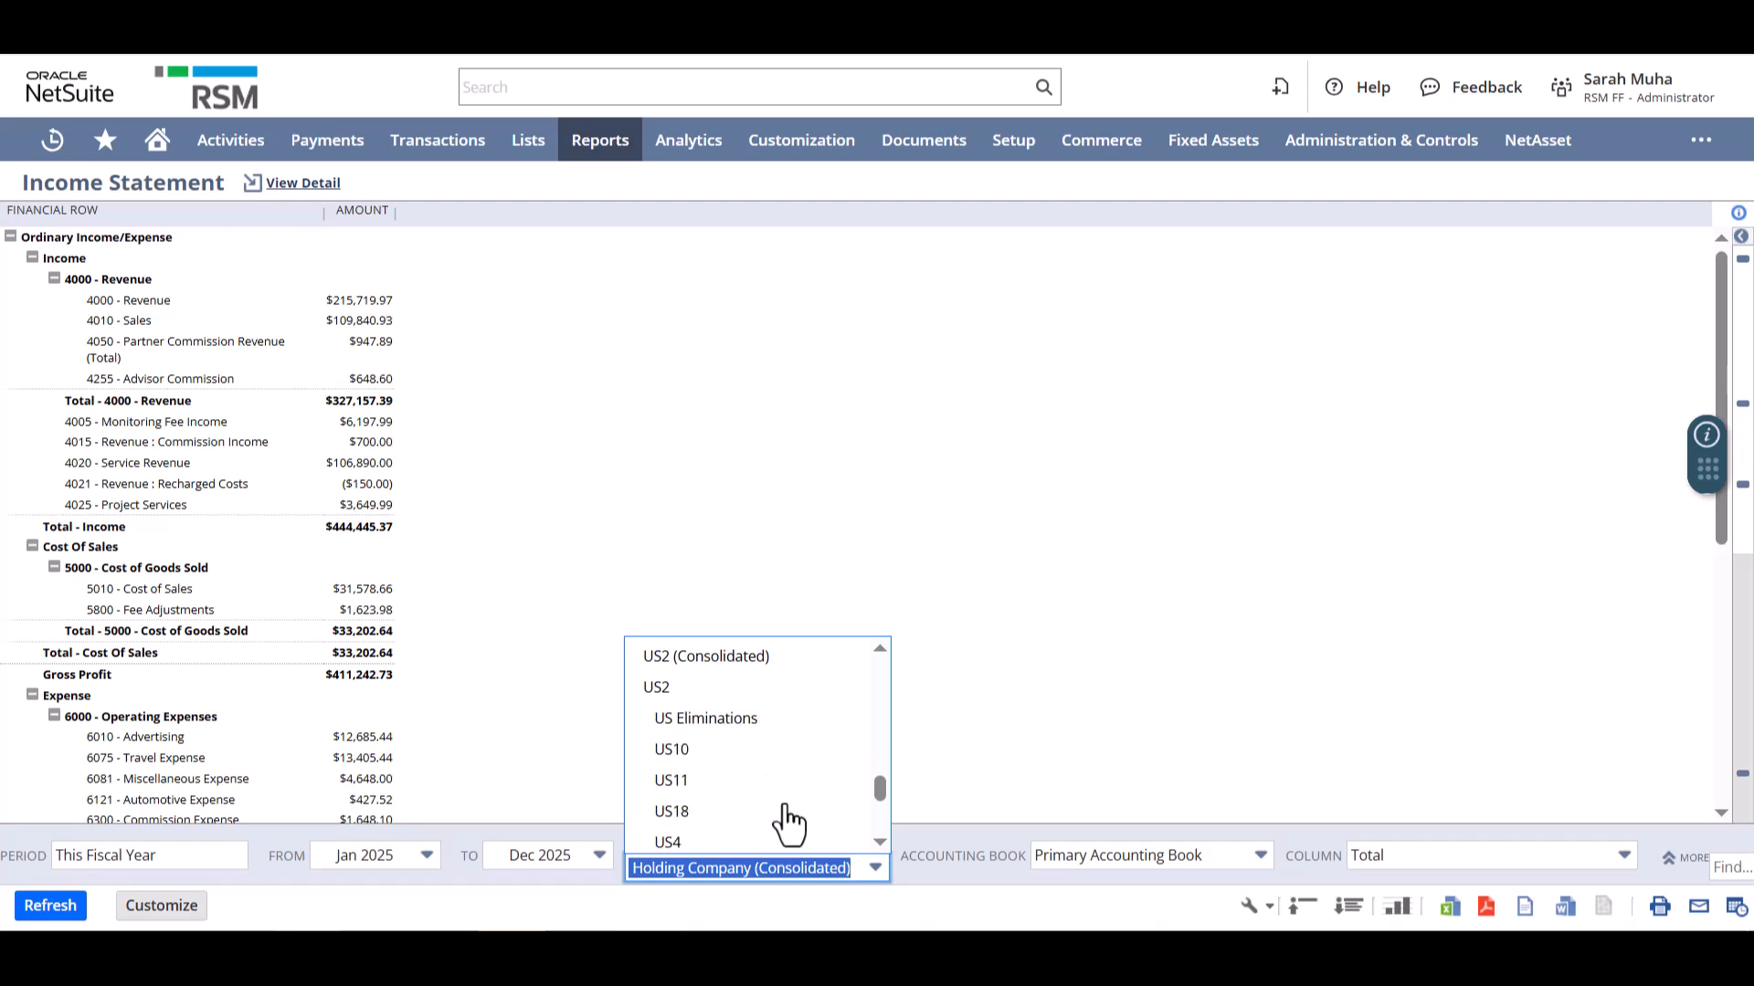
pyautogui.scroll(-2, 788, 825)
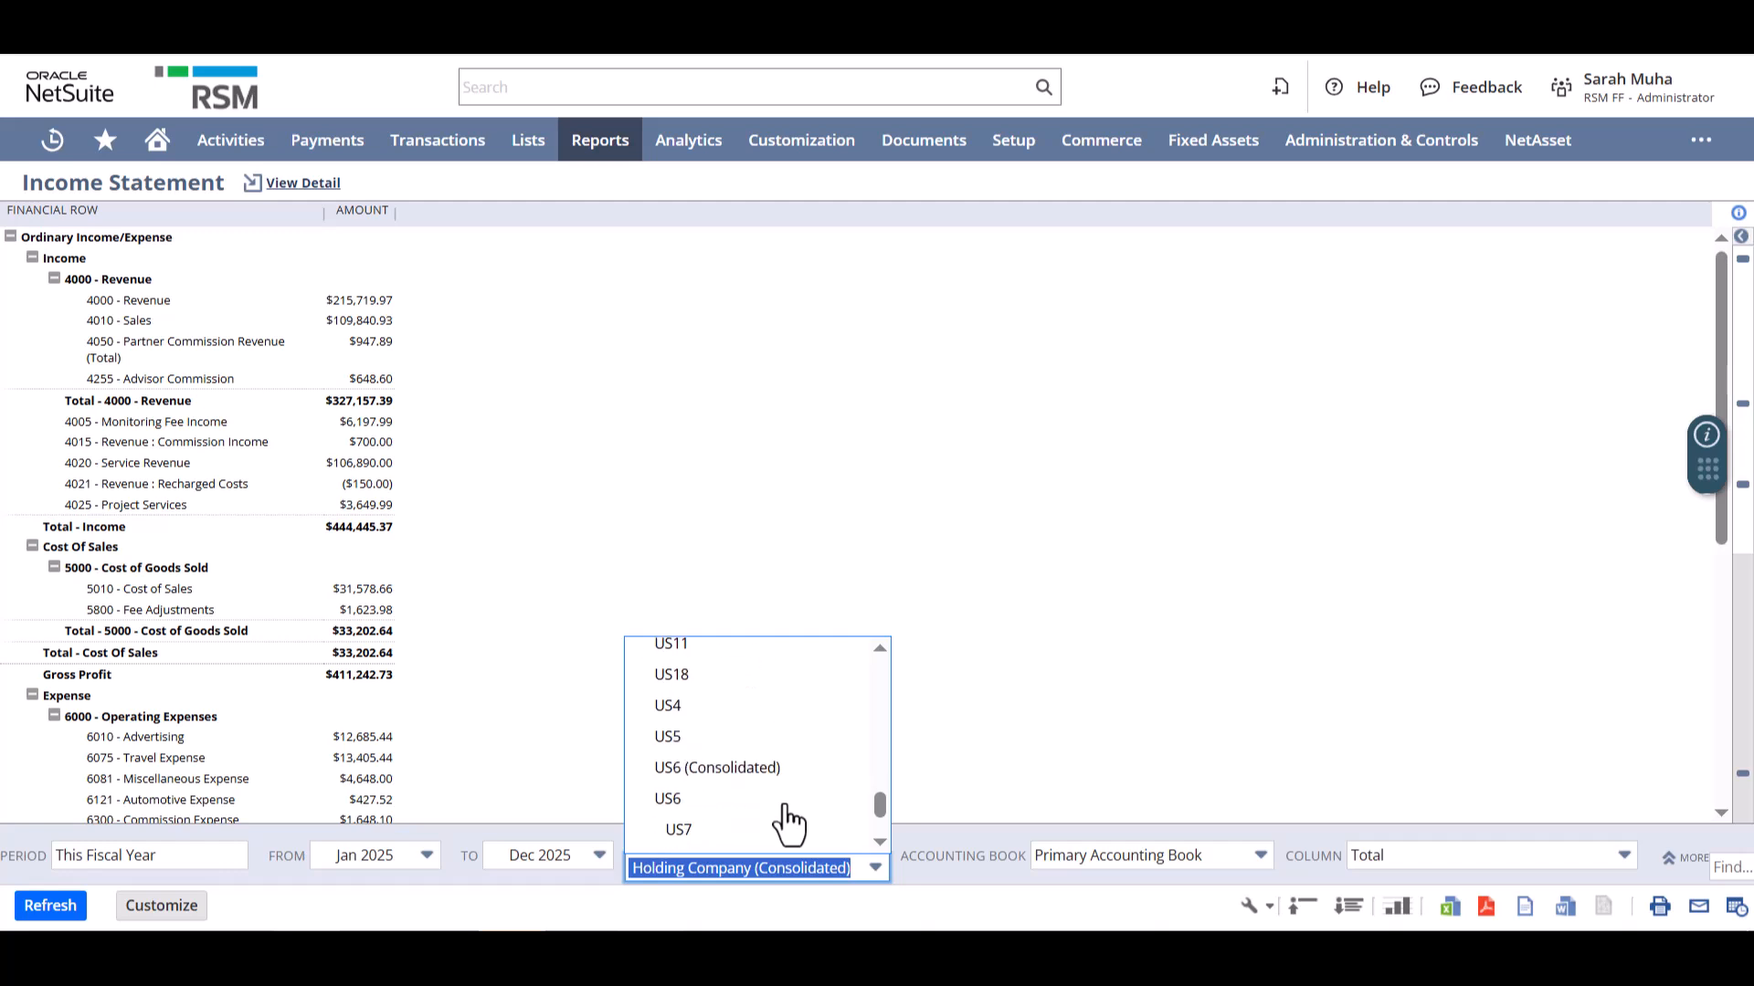
pyautogui.scroll(-2, 787, 824)
pyautogui.scroll(10, 787, 825)
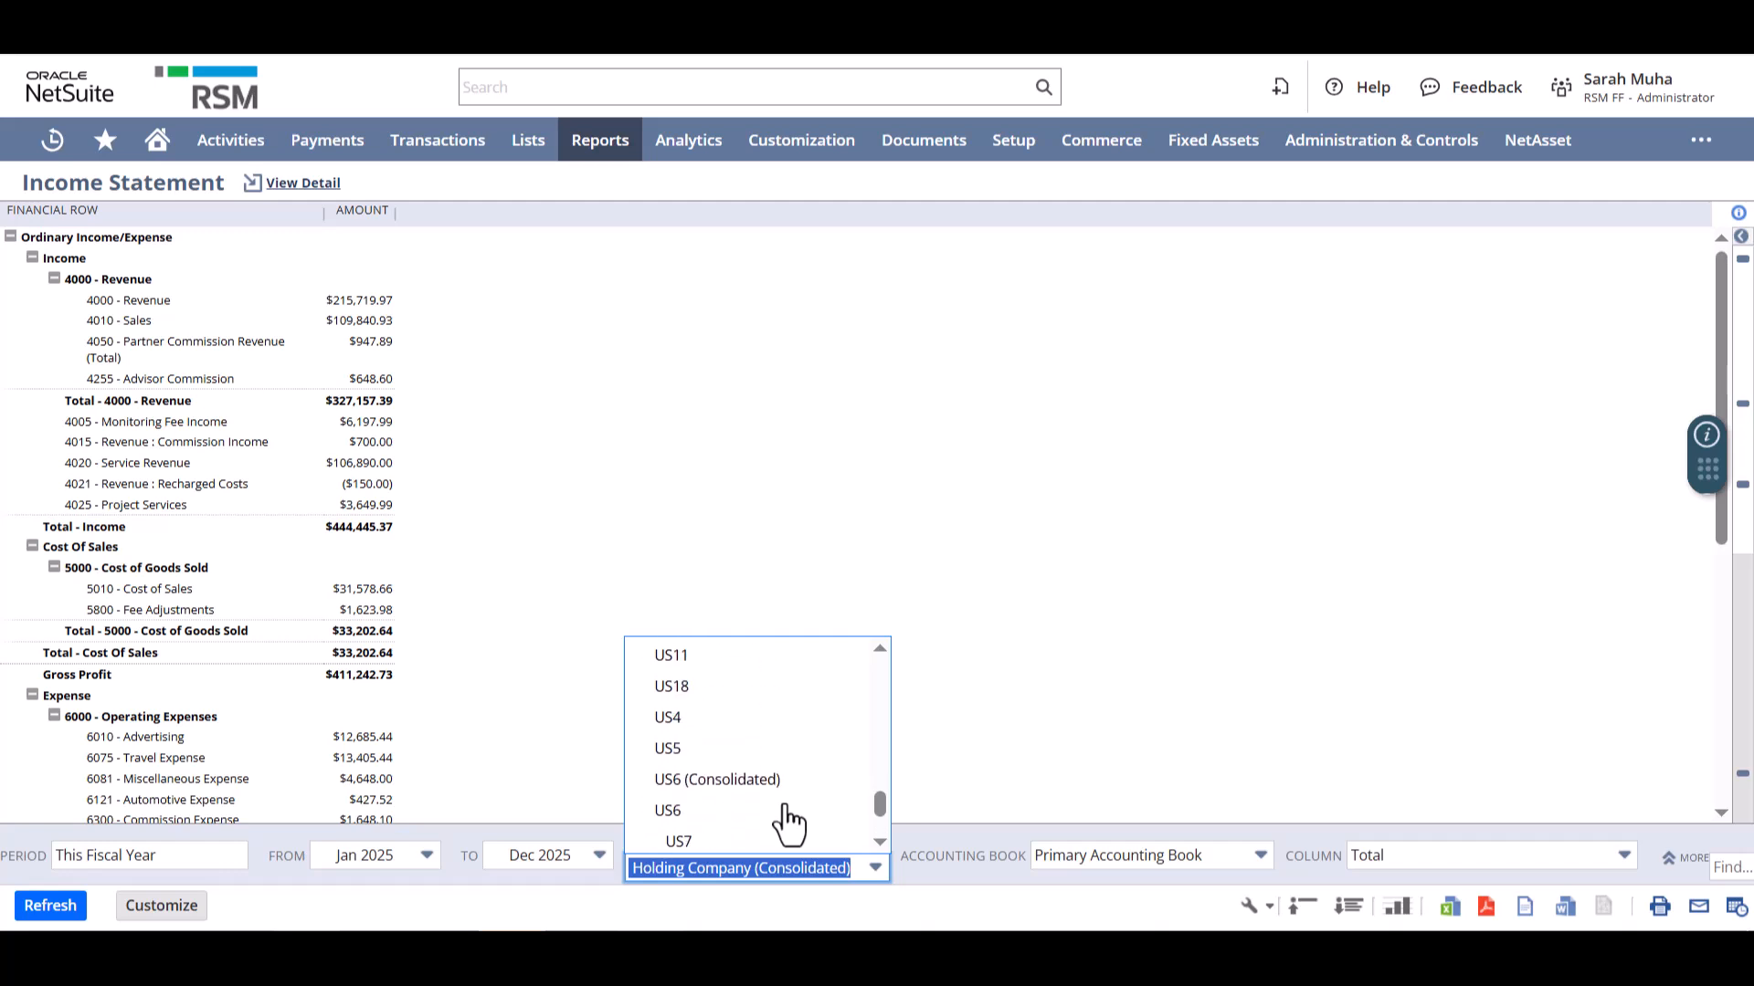
pyautogui.scroll(5, 787, 825)
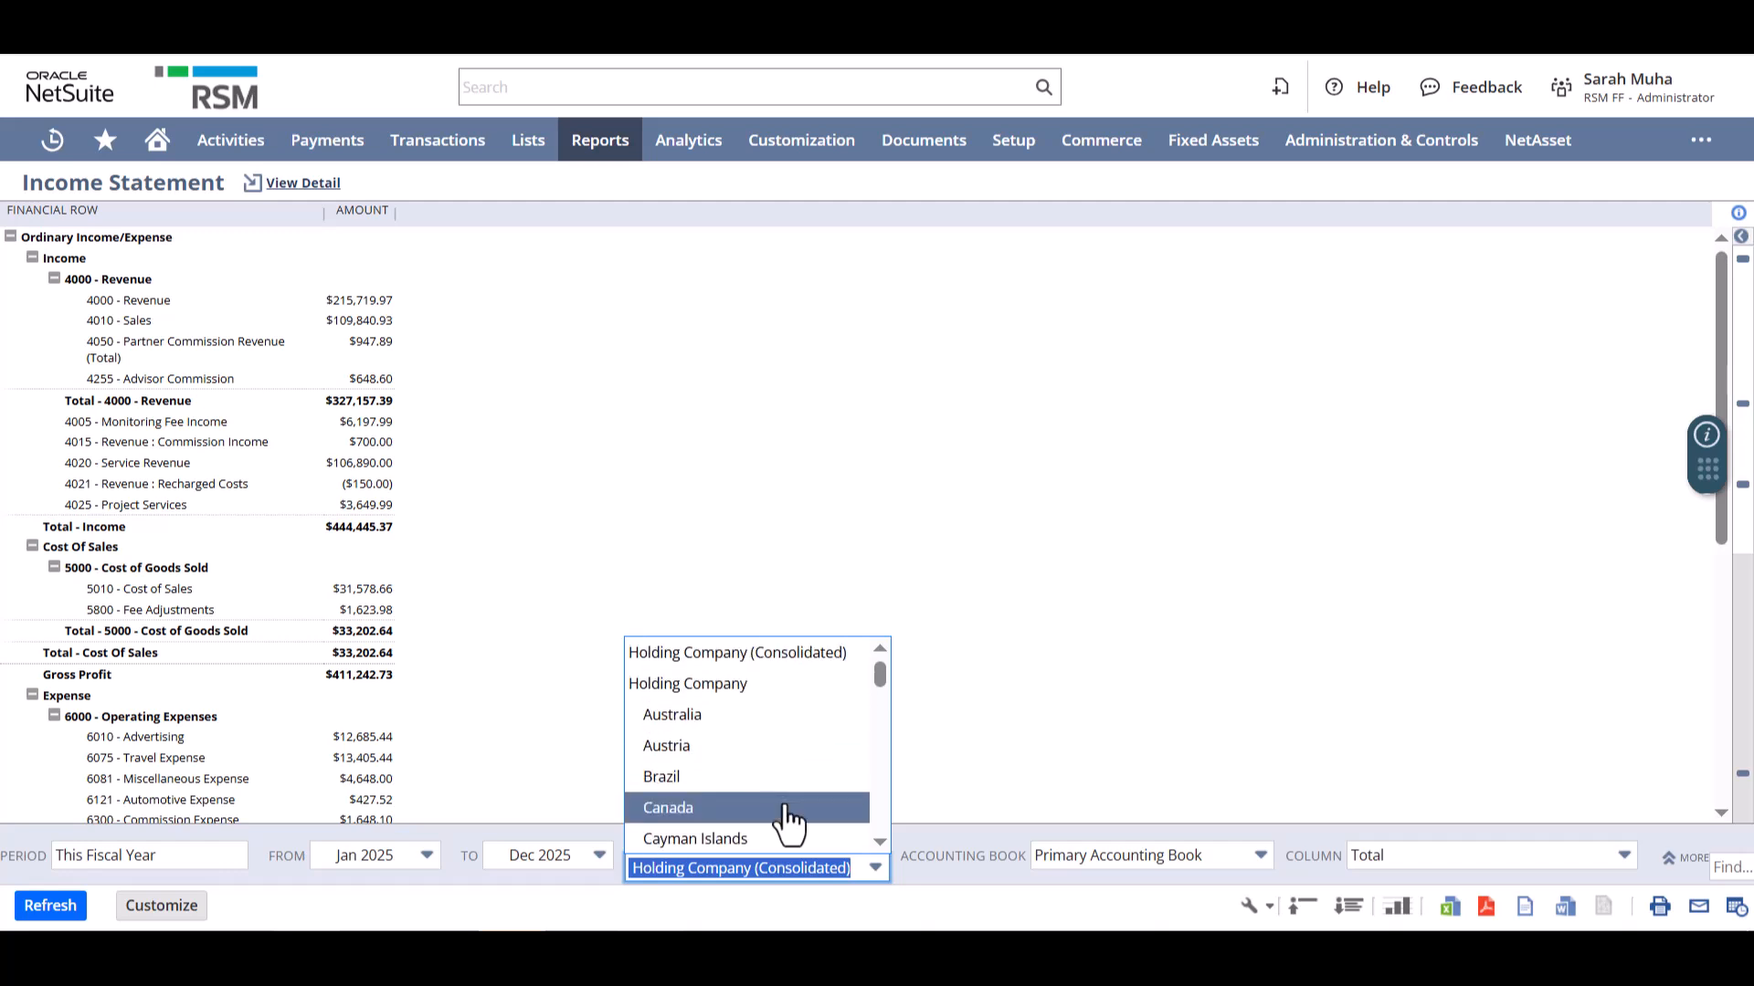
pyautogui.click(676, 815)
pyautogui.click(37, 908)
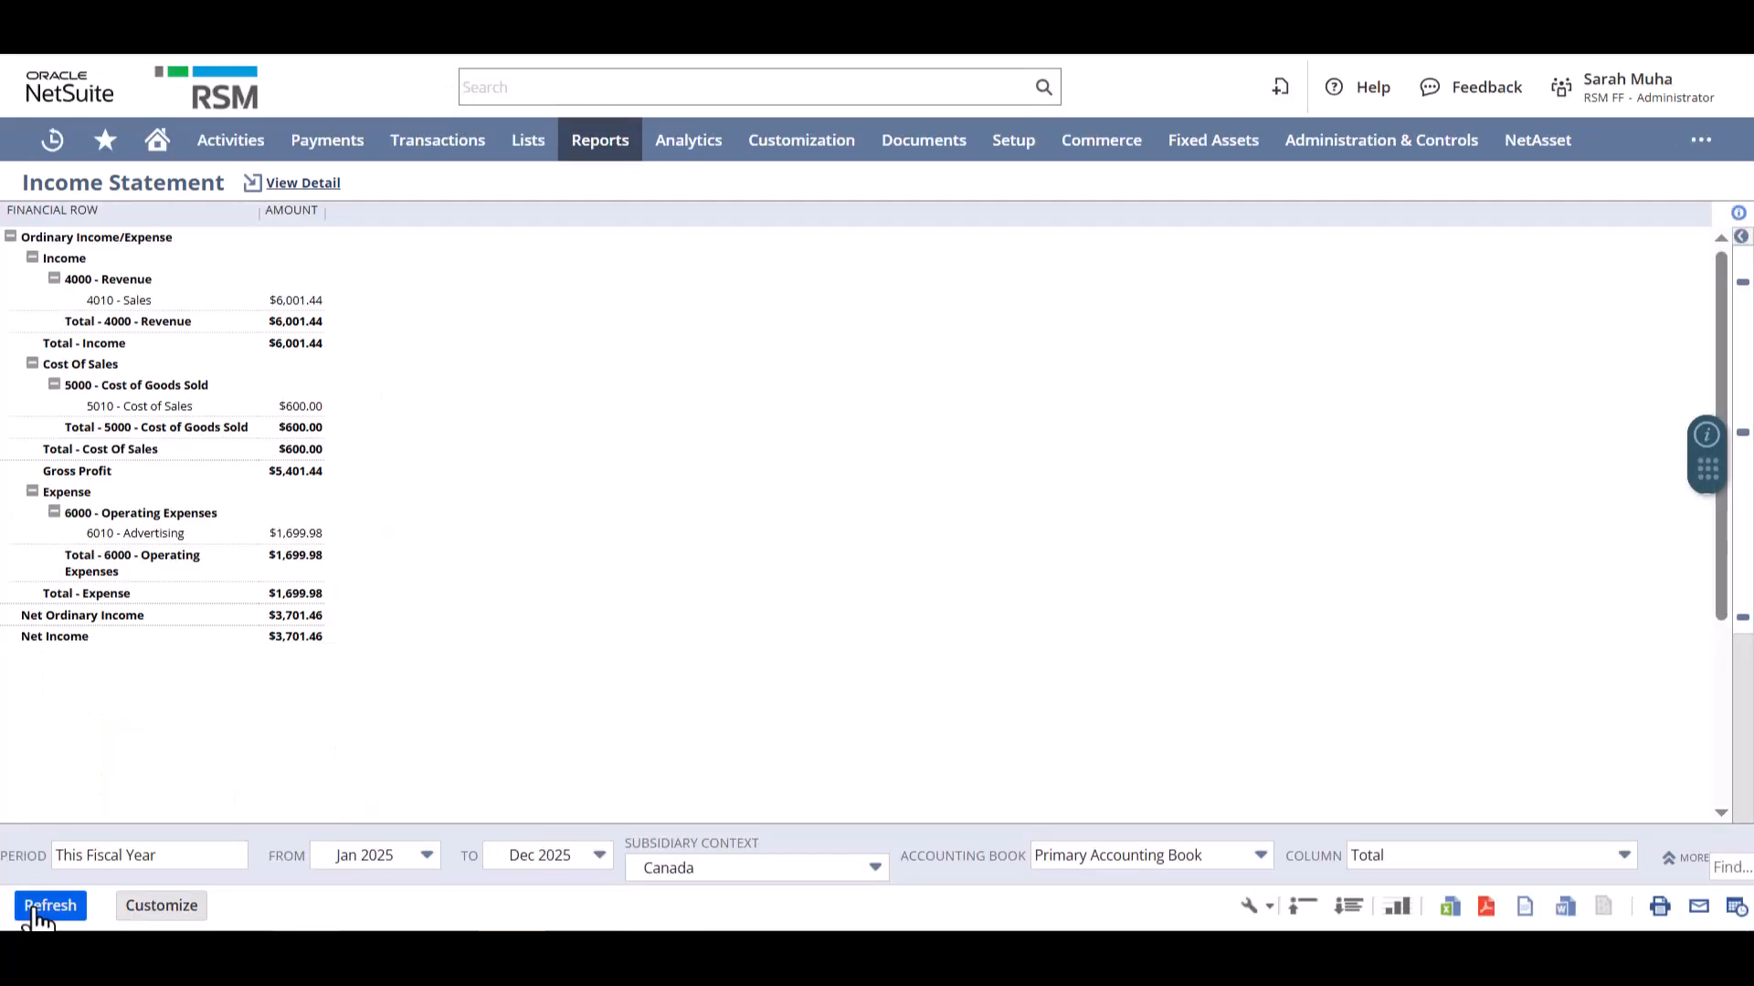
# - Switch the subsidiary context back to Holding Company (Consolidated) and refresh the income statement
pyautogui.click(647, 863)
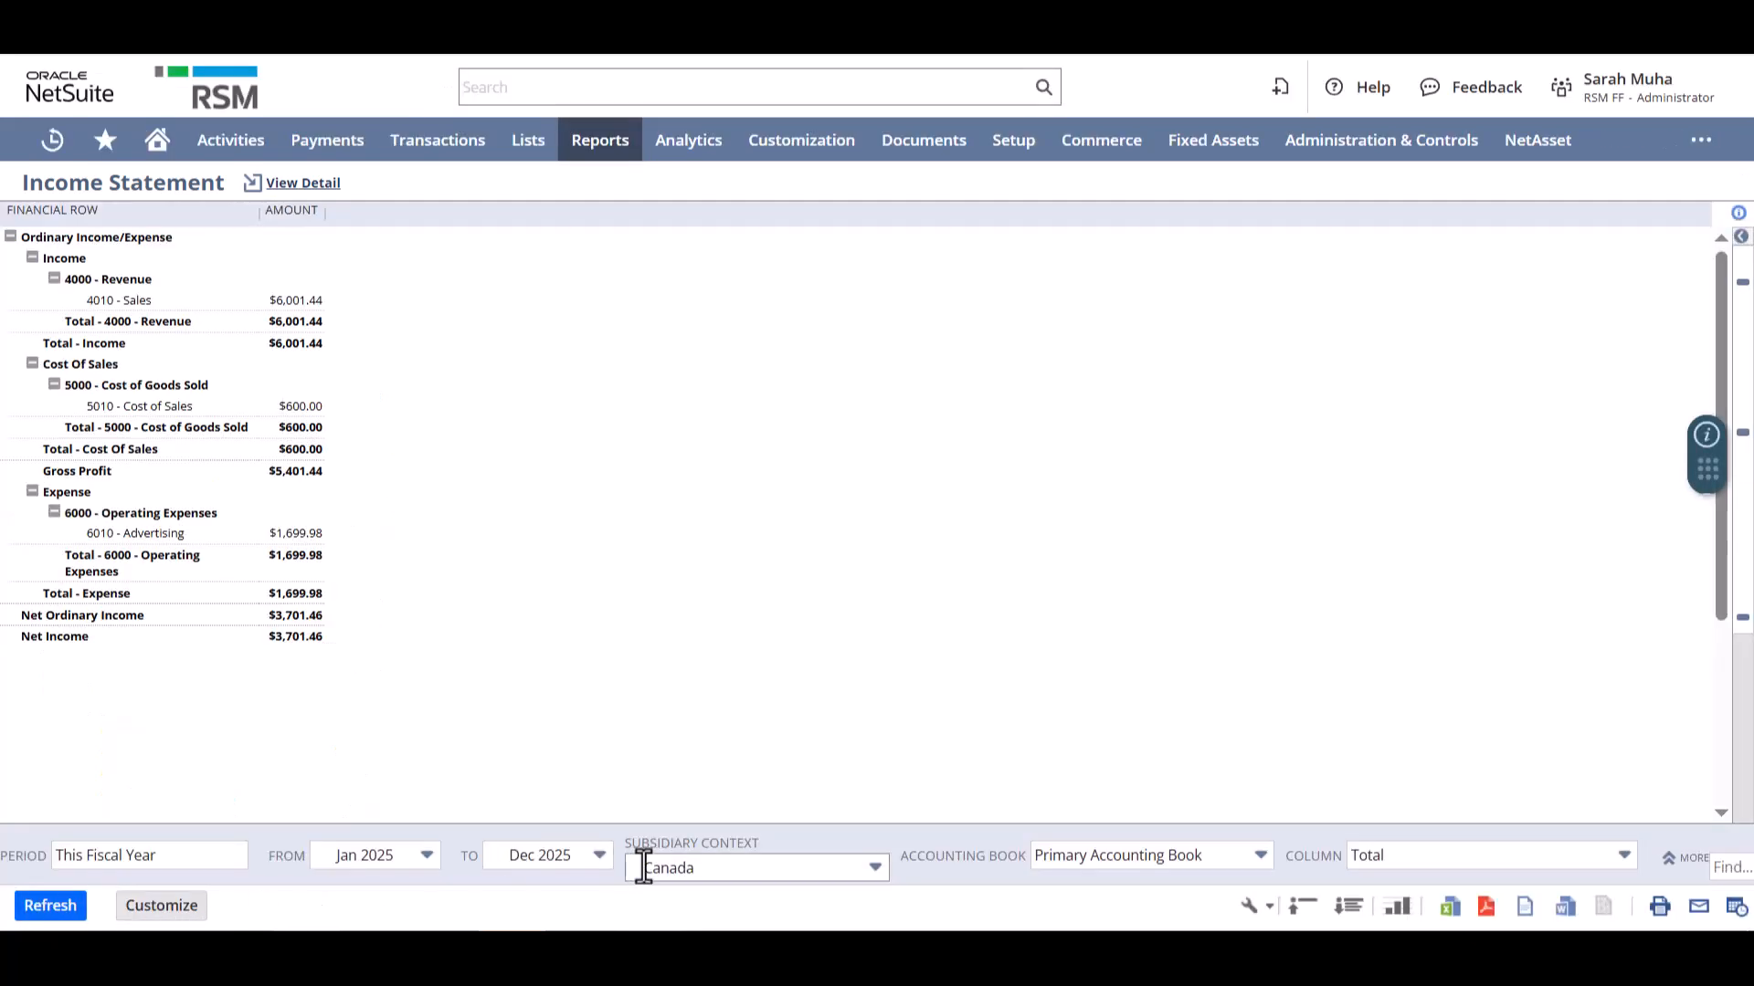
pyautogui.scroll(3, 741, 819)
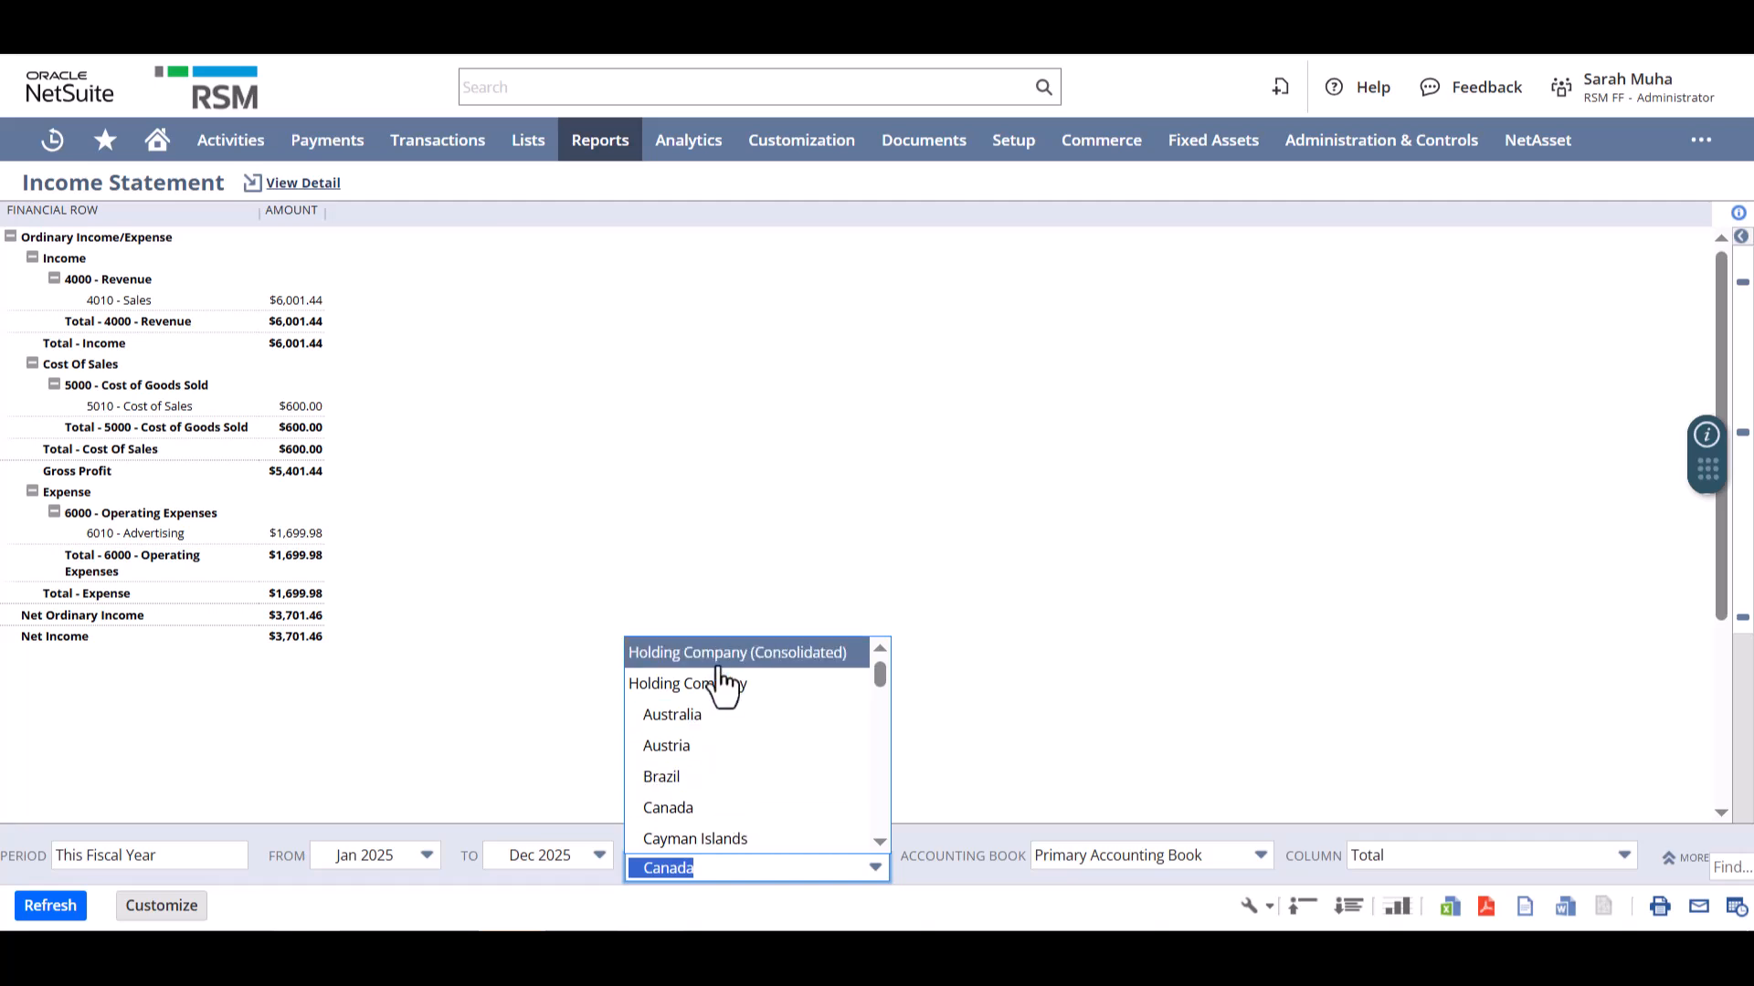
pyautogui.click(721, 663)
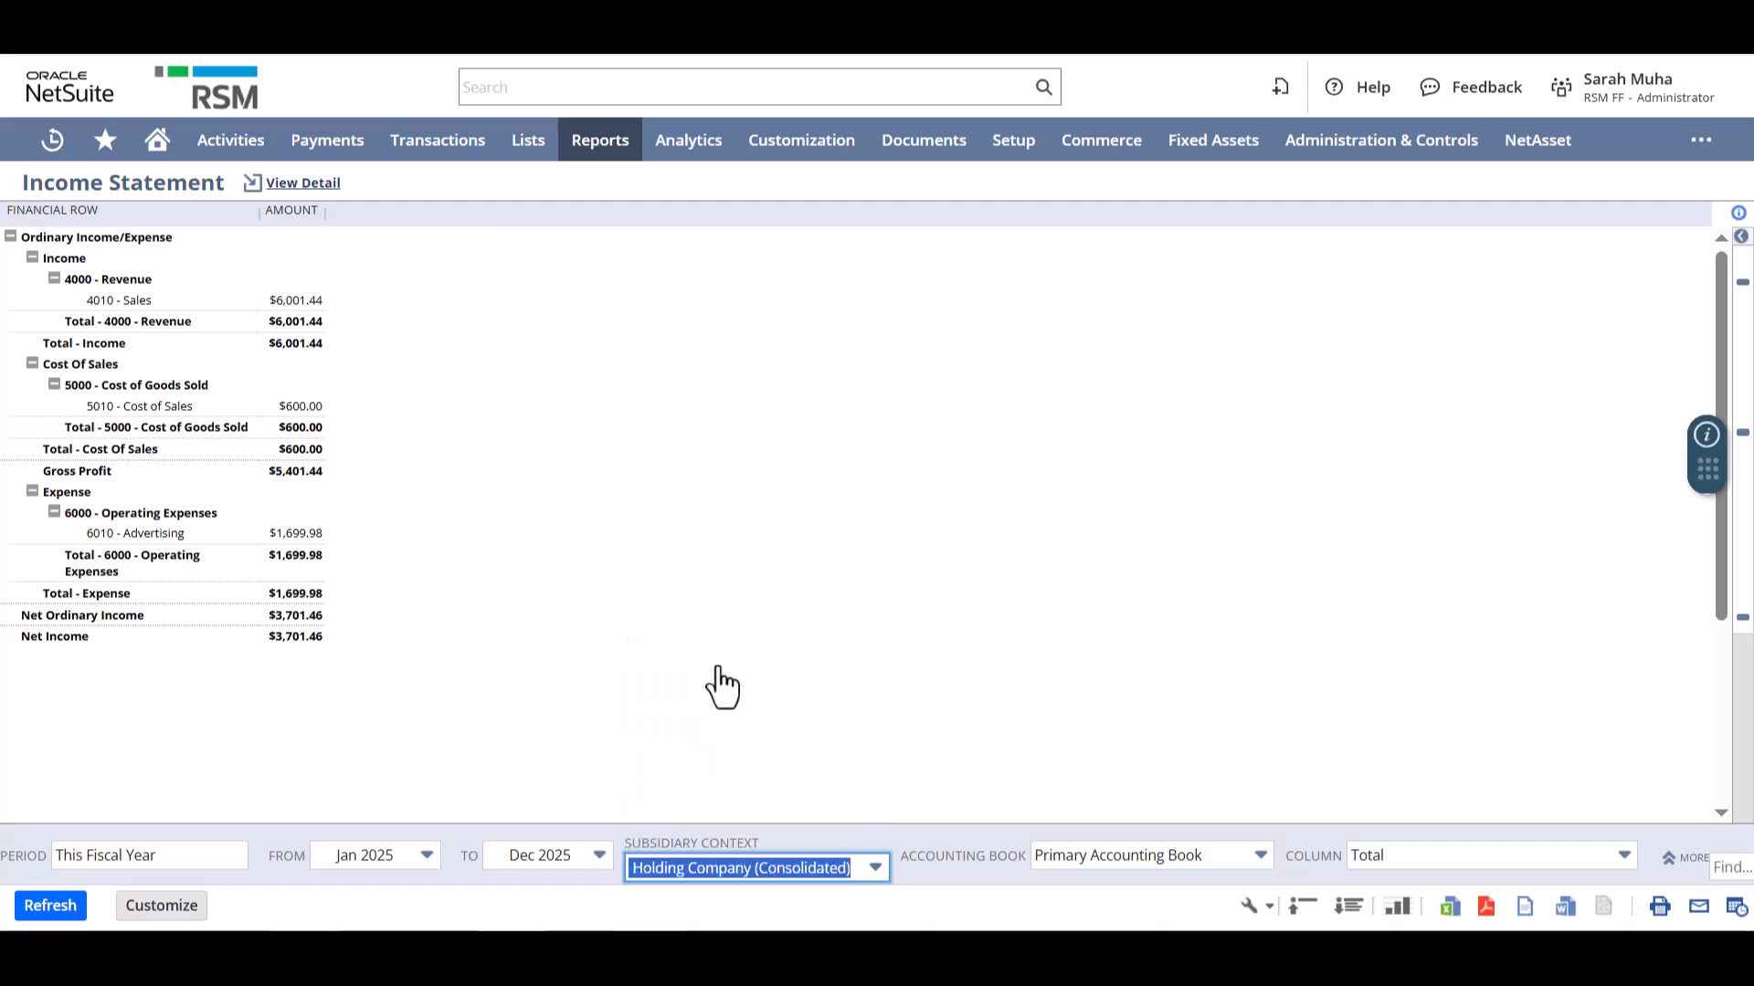
pyautogui.click(54, 906)
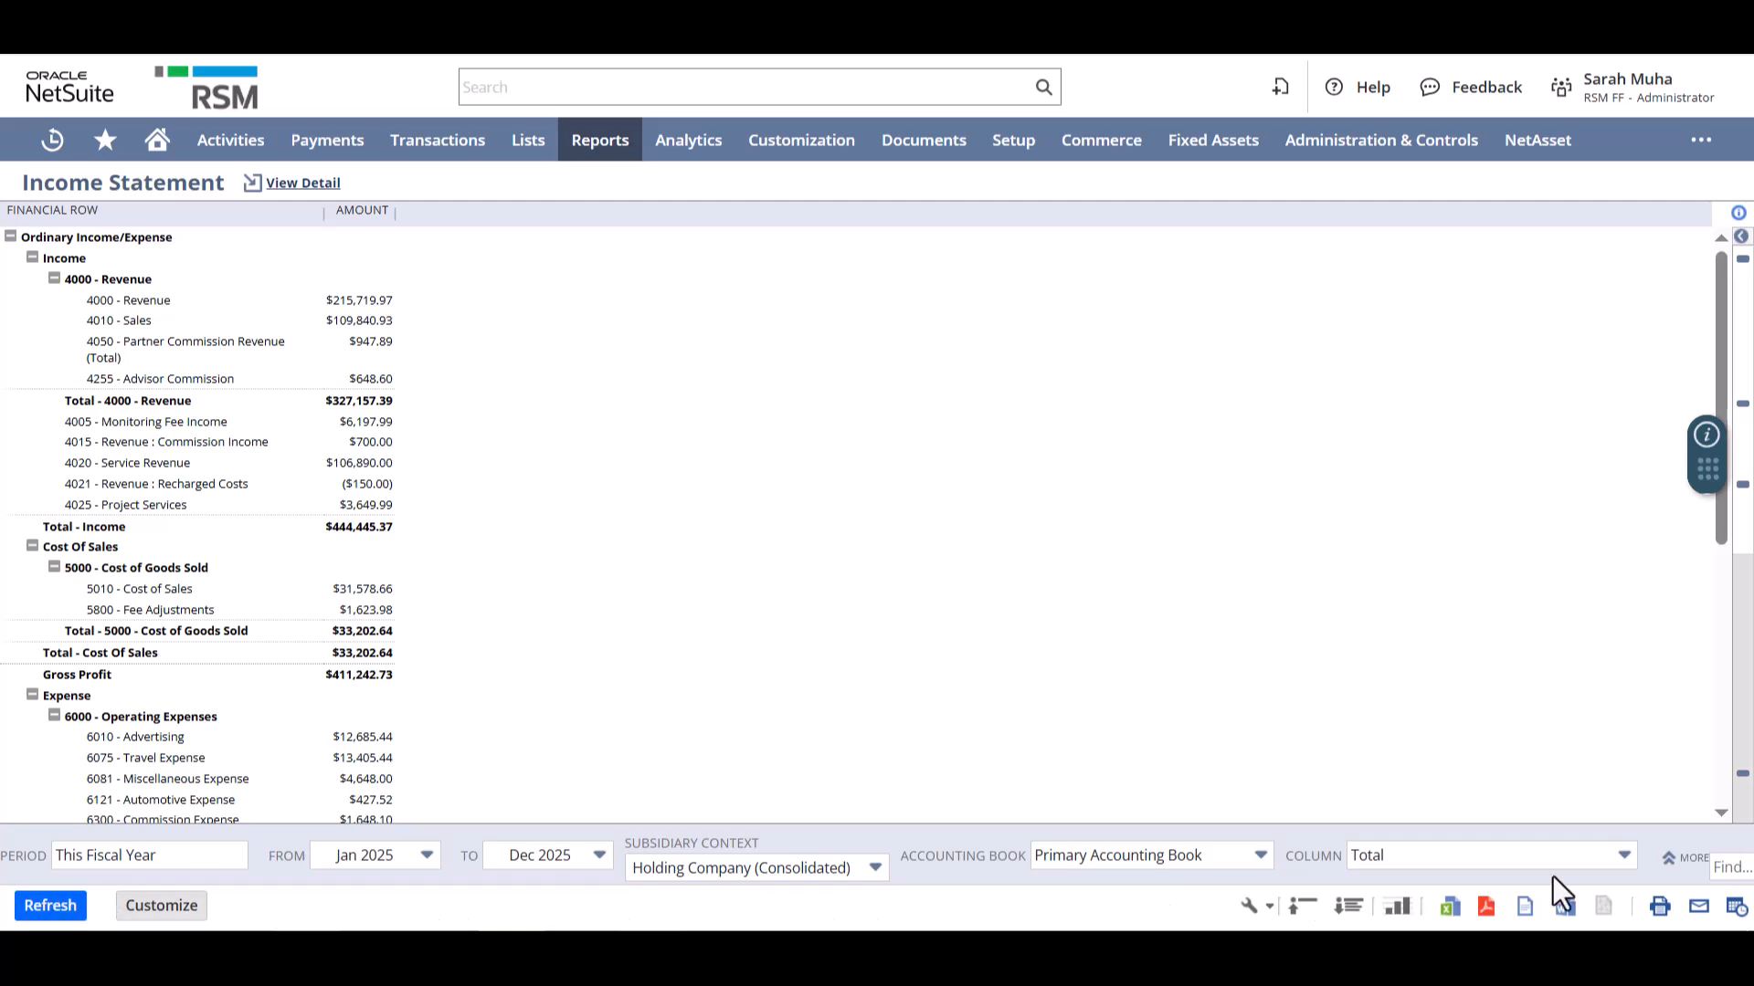
# - Filter the income statement to the Engineering, Human Resources, Legal and Marketing departments and refresh the report
pyautogui.click(1671, 878)
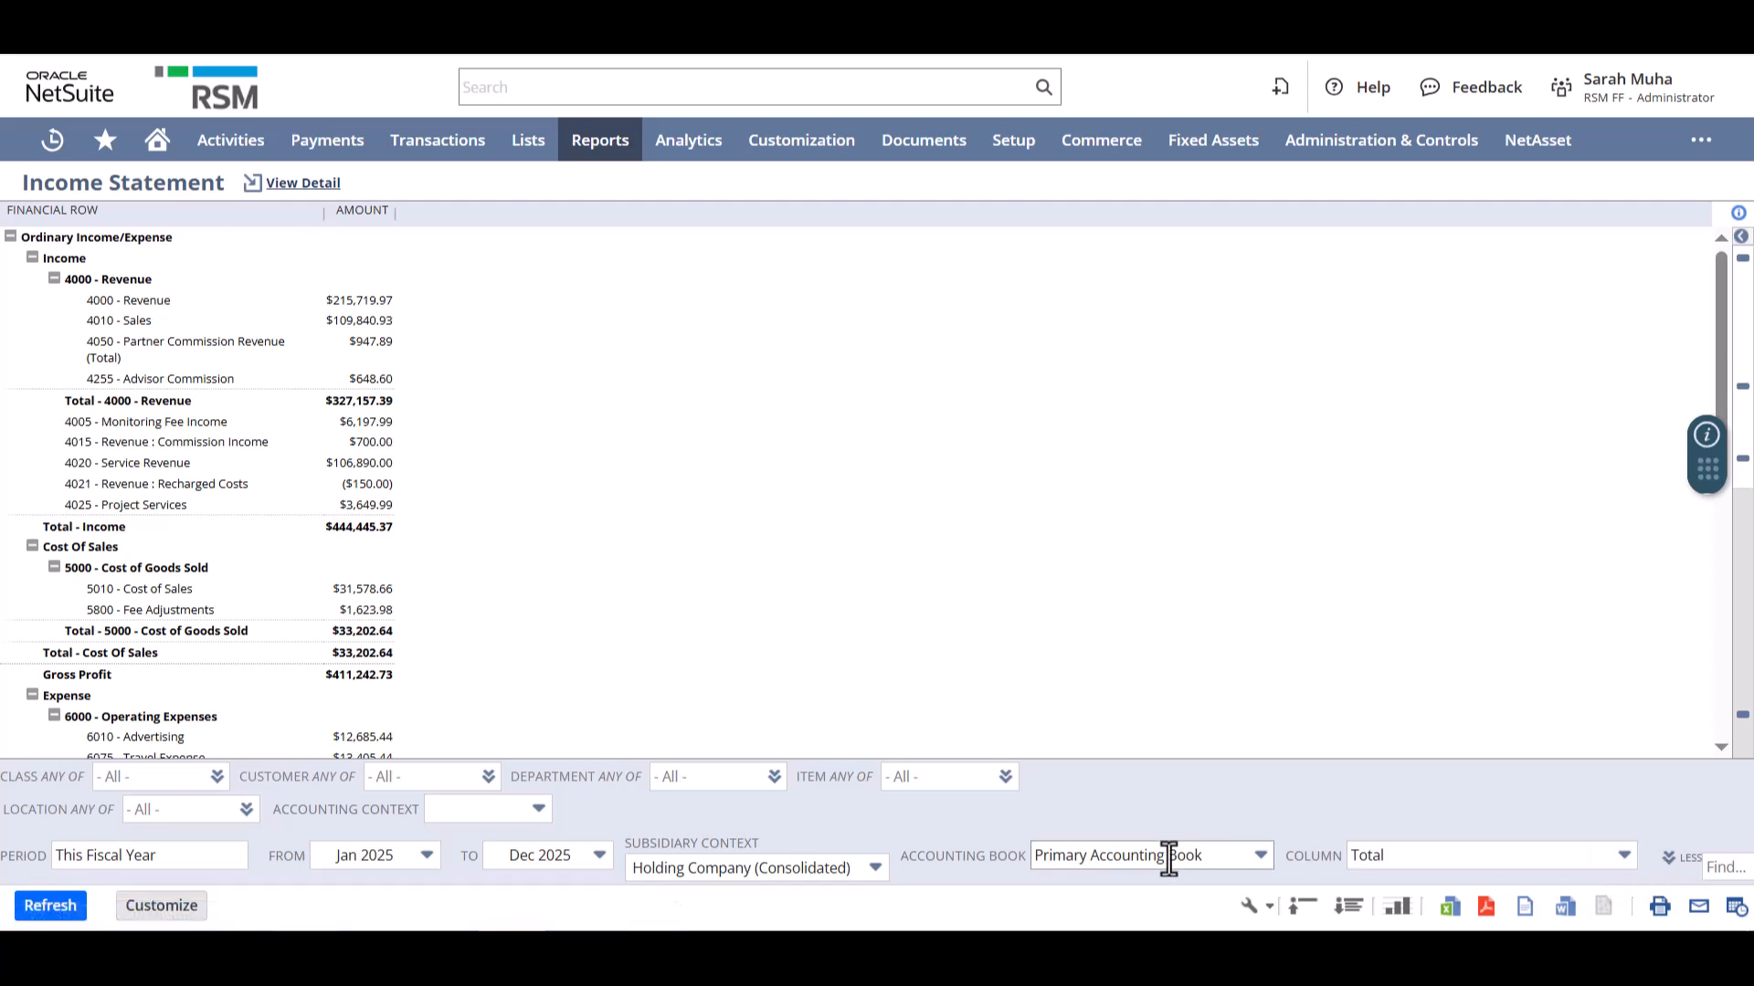
pyautogui.click(775, 778)
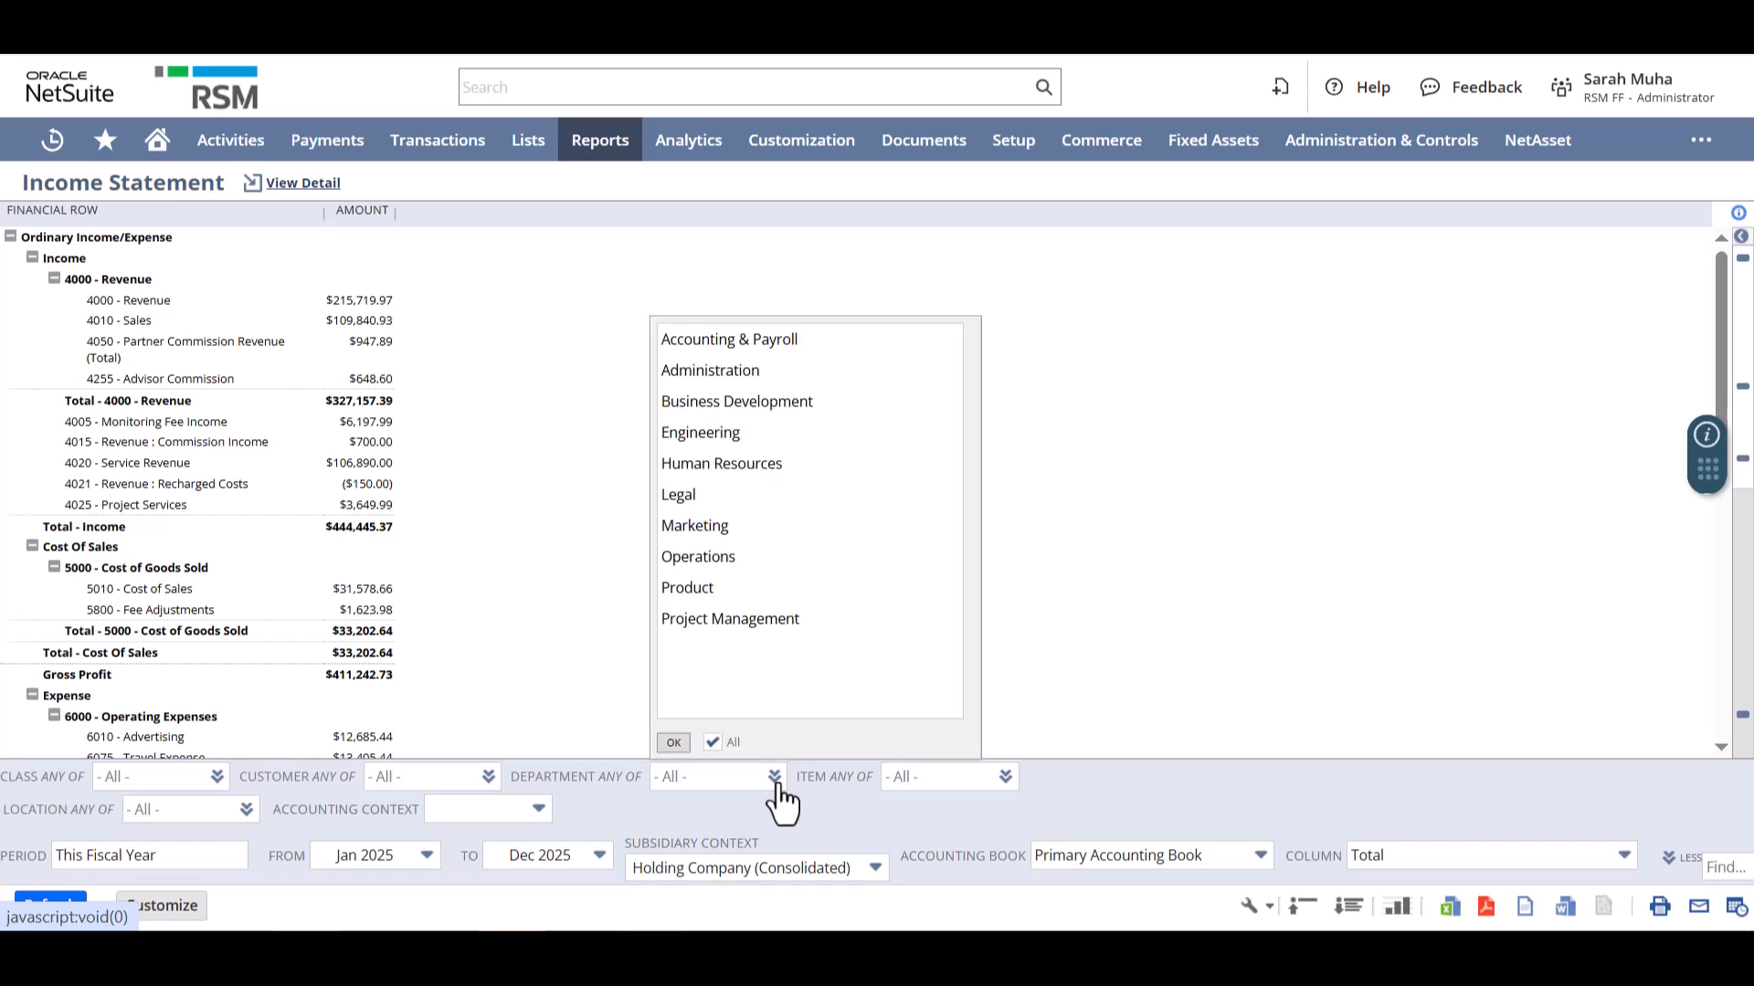
pyautogui.keyDown('ctrl'); pyautogui.click(701, 463); pyautogui.keyUp('ctrl')
pyautogui.keyDown('ctrl'); pyautogui.click(701, 495); pyautogui.keyUp('ctrl')
pyautogui.keyDown('ctrl'); pyautogui.click(701, 528); pyautogui.keyUp('ctrl')
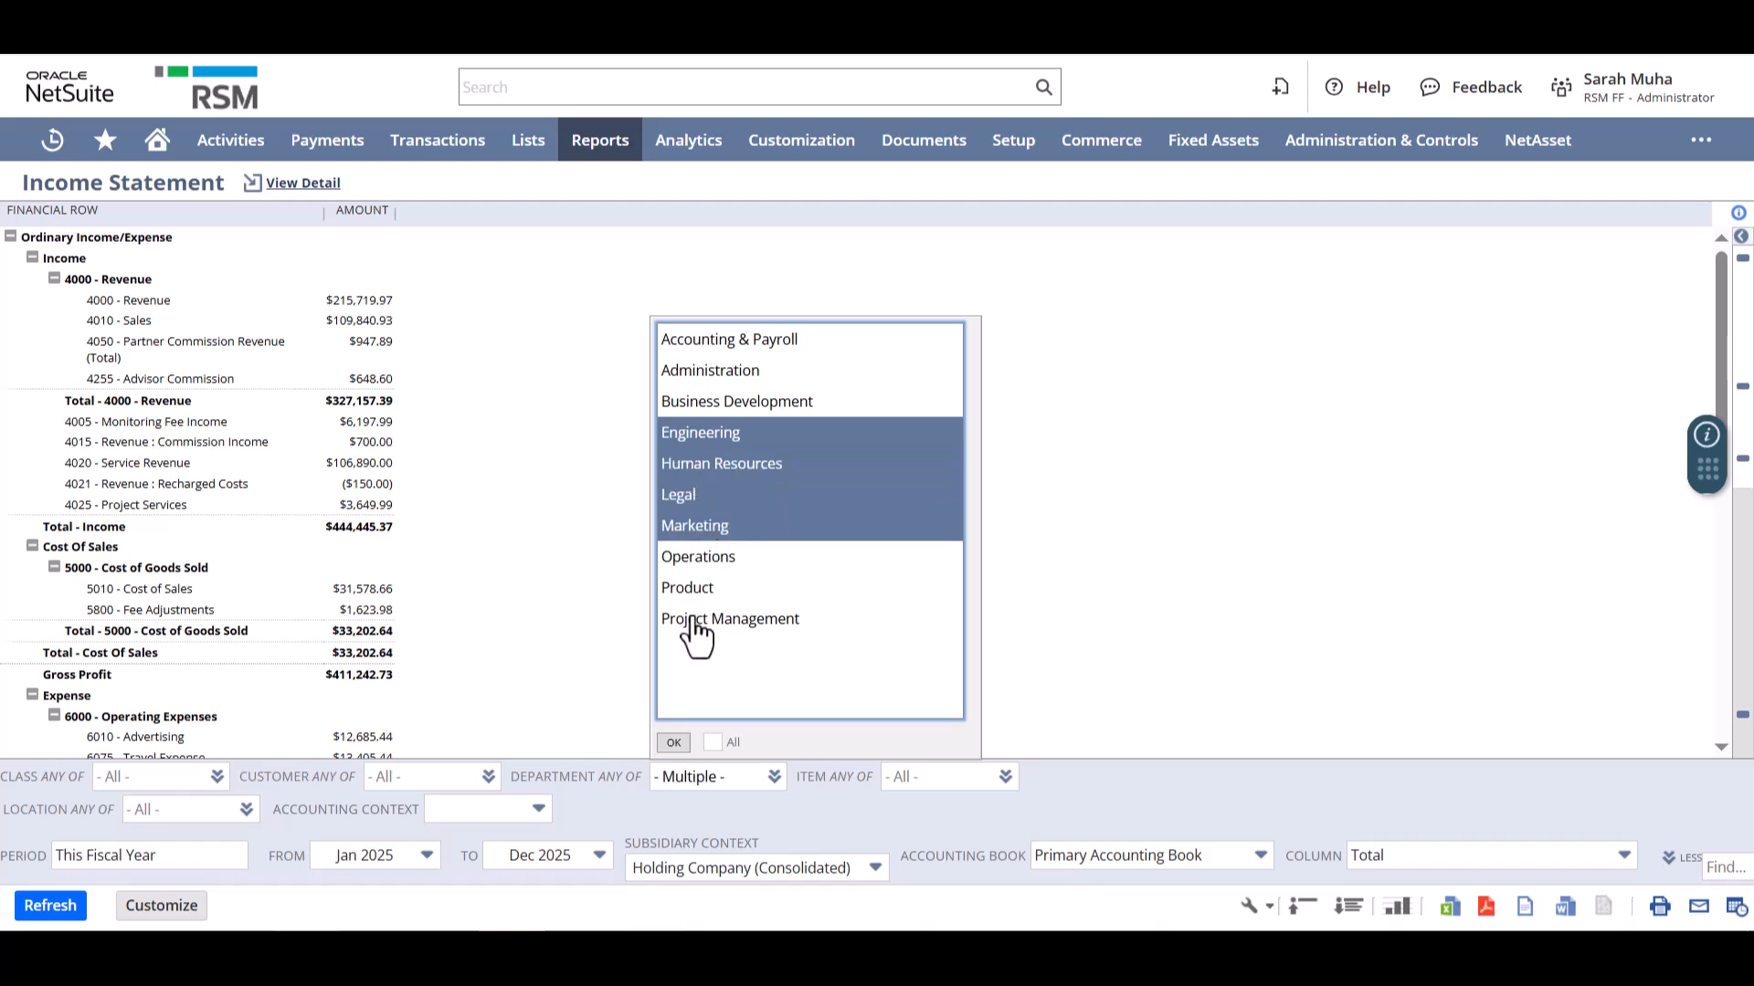
pyautogui.click(673, 742)
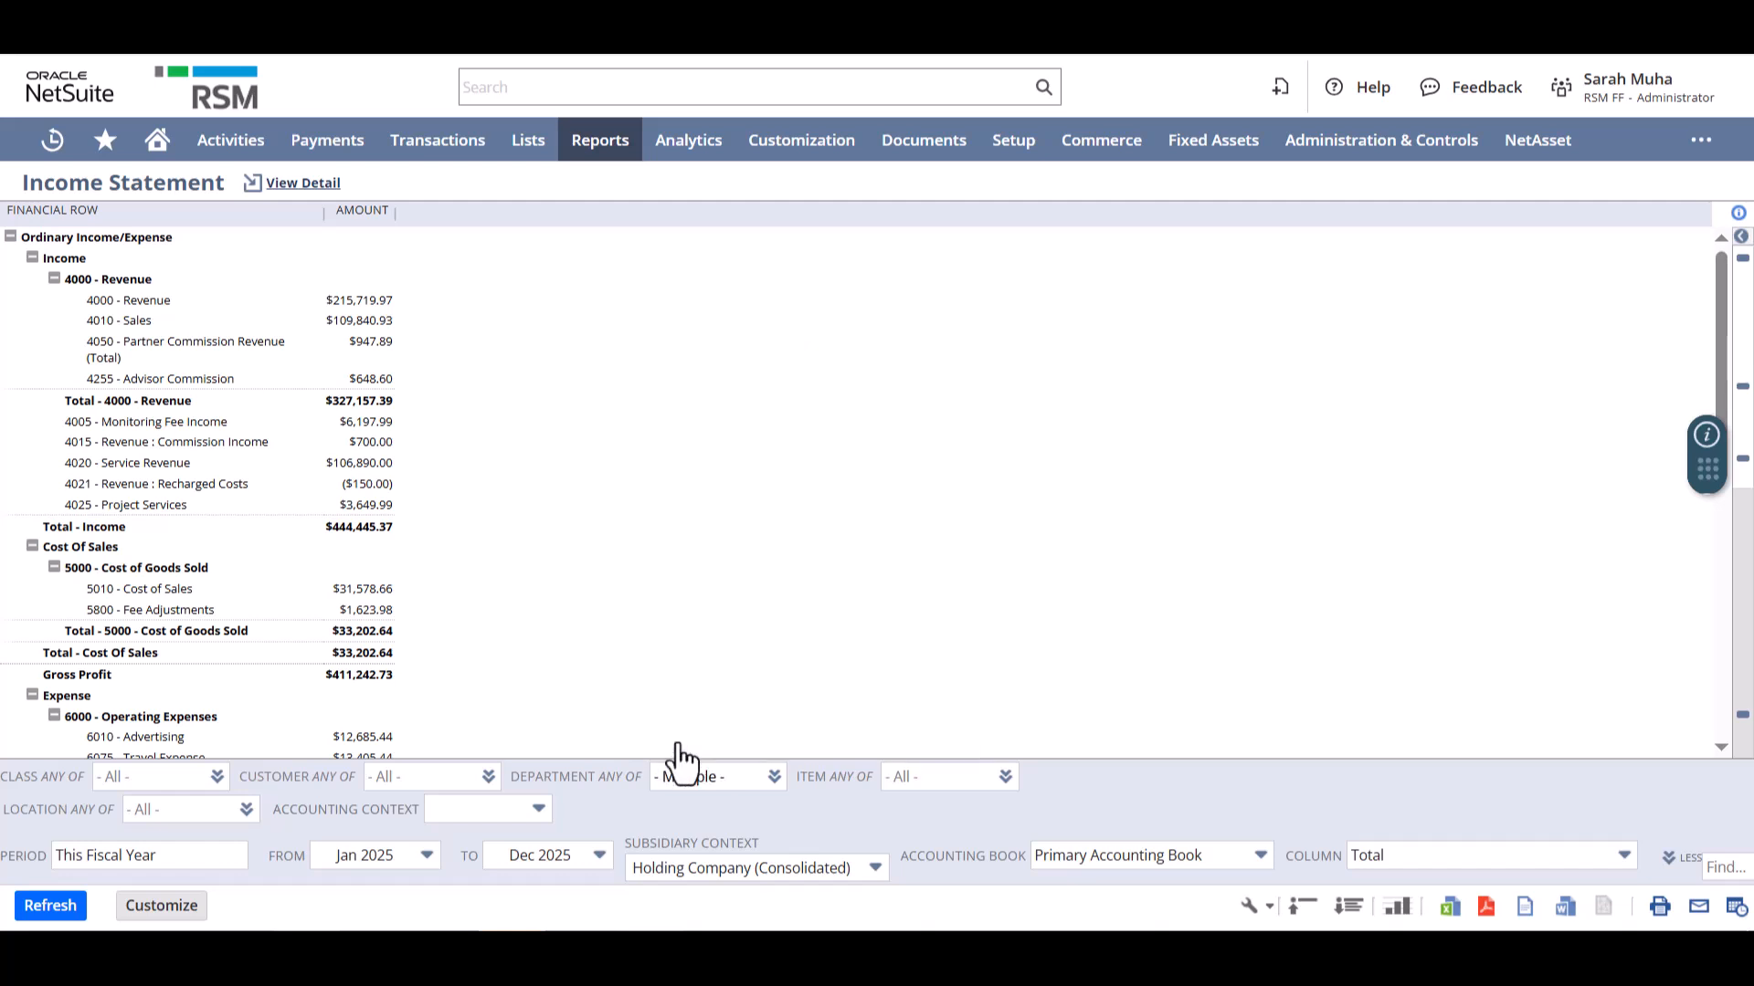
pyautogui.click(52, 906)
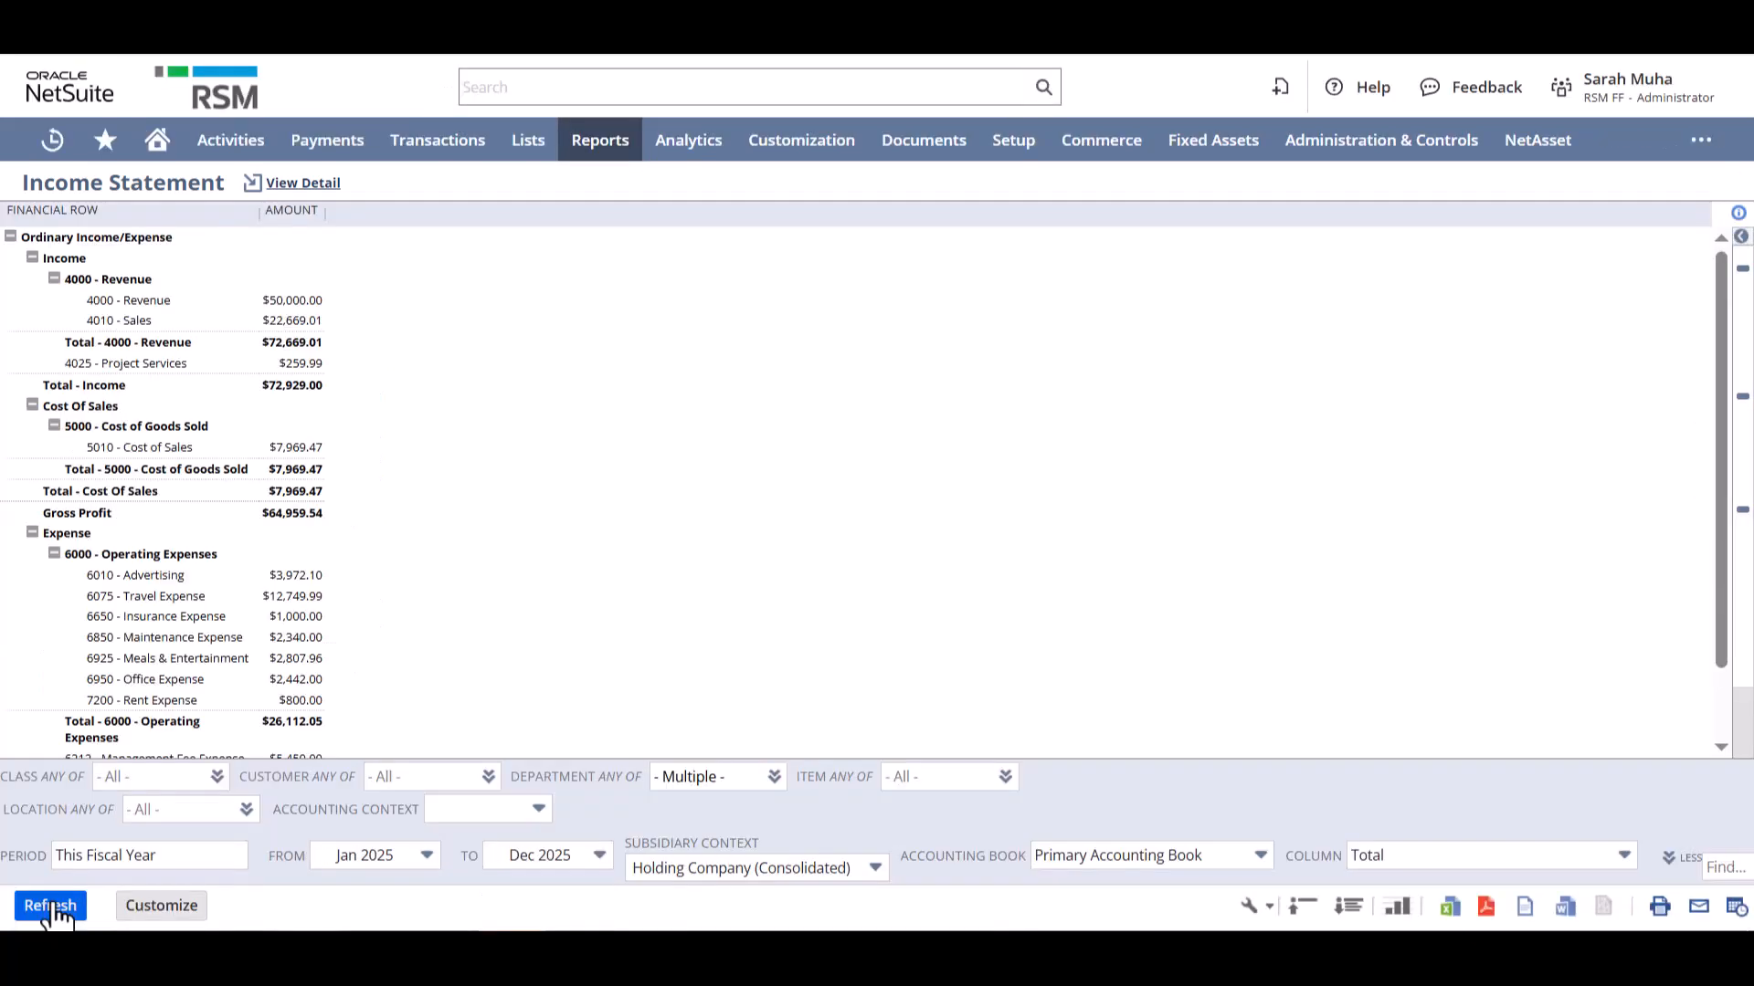
# - Reset the income statement's department filter to all departments and refresh the report
pyautogui.click(775, 777)
pyautogui.click(712, 742)
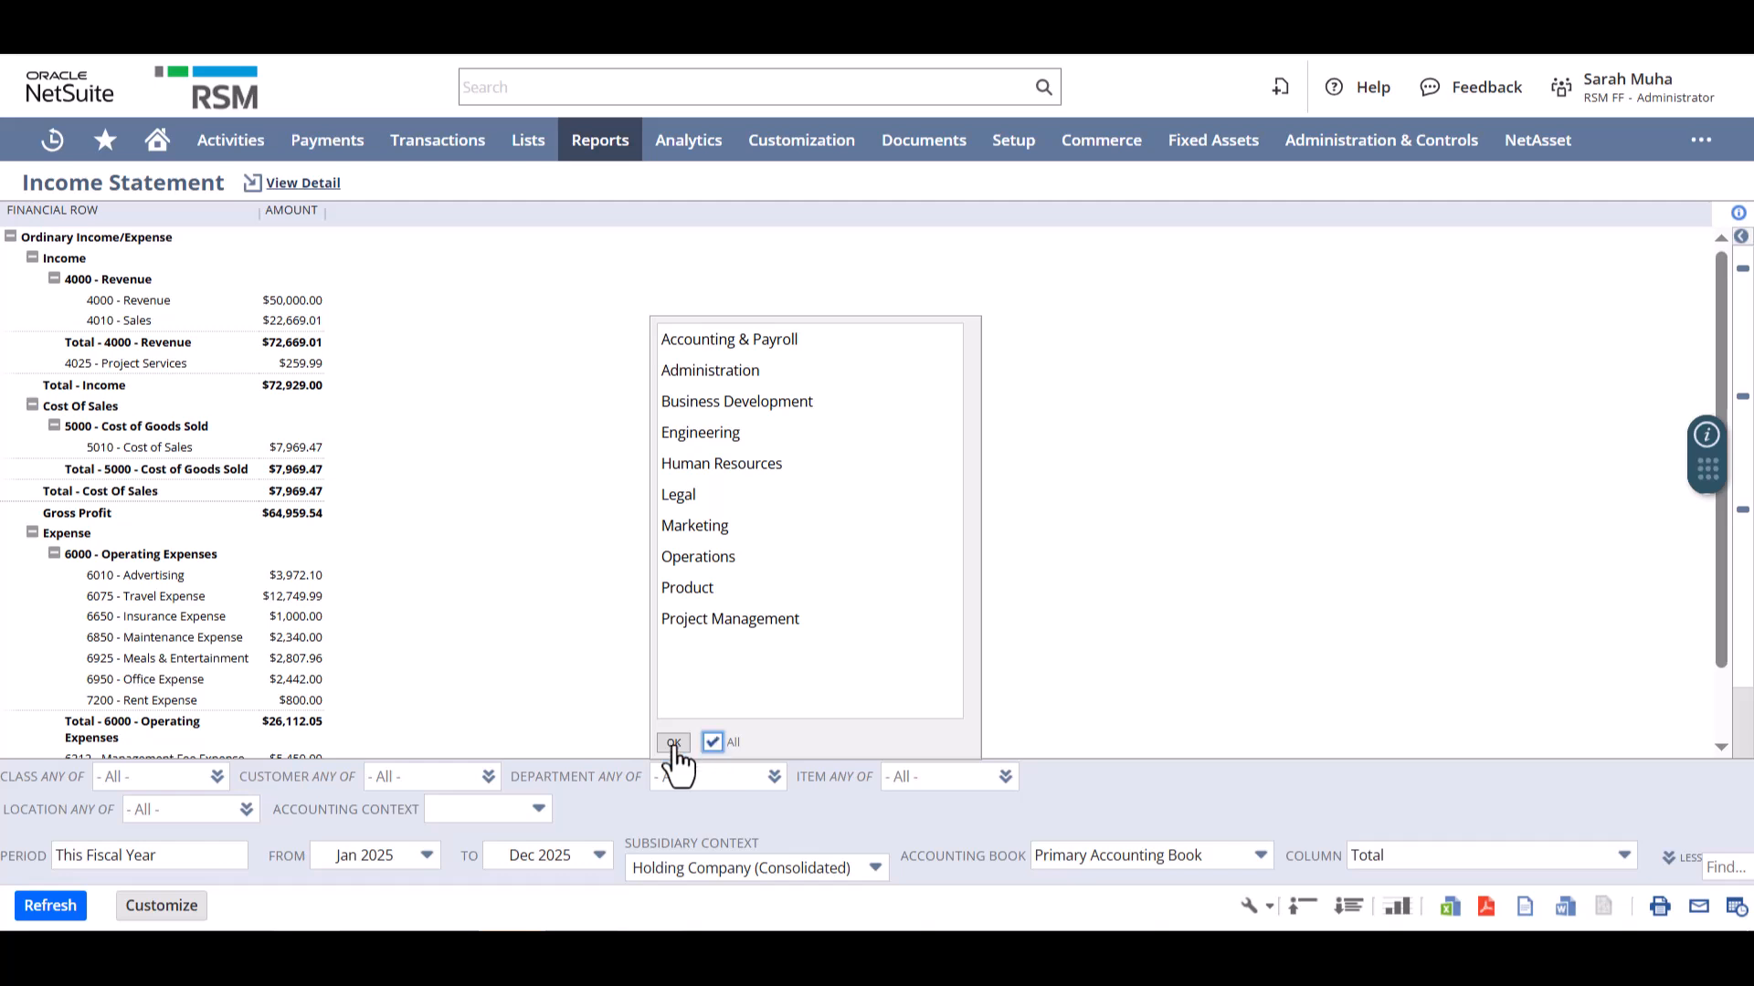
pyautogui.click(673, 744)
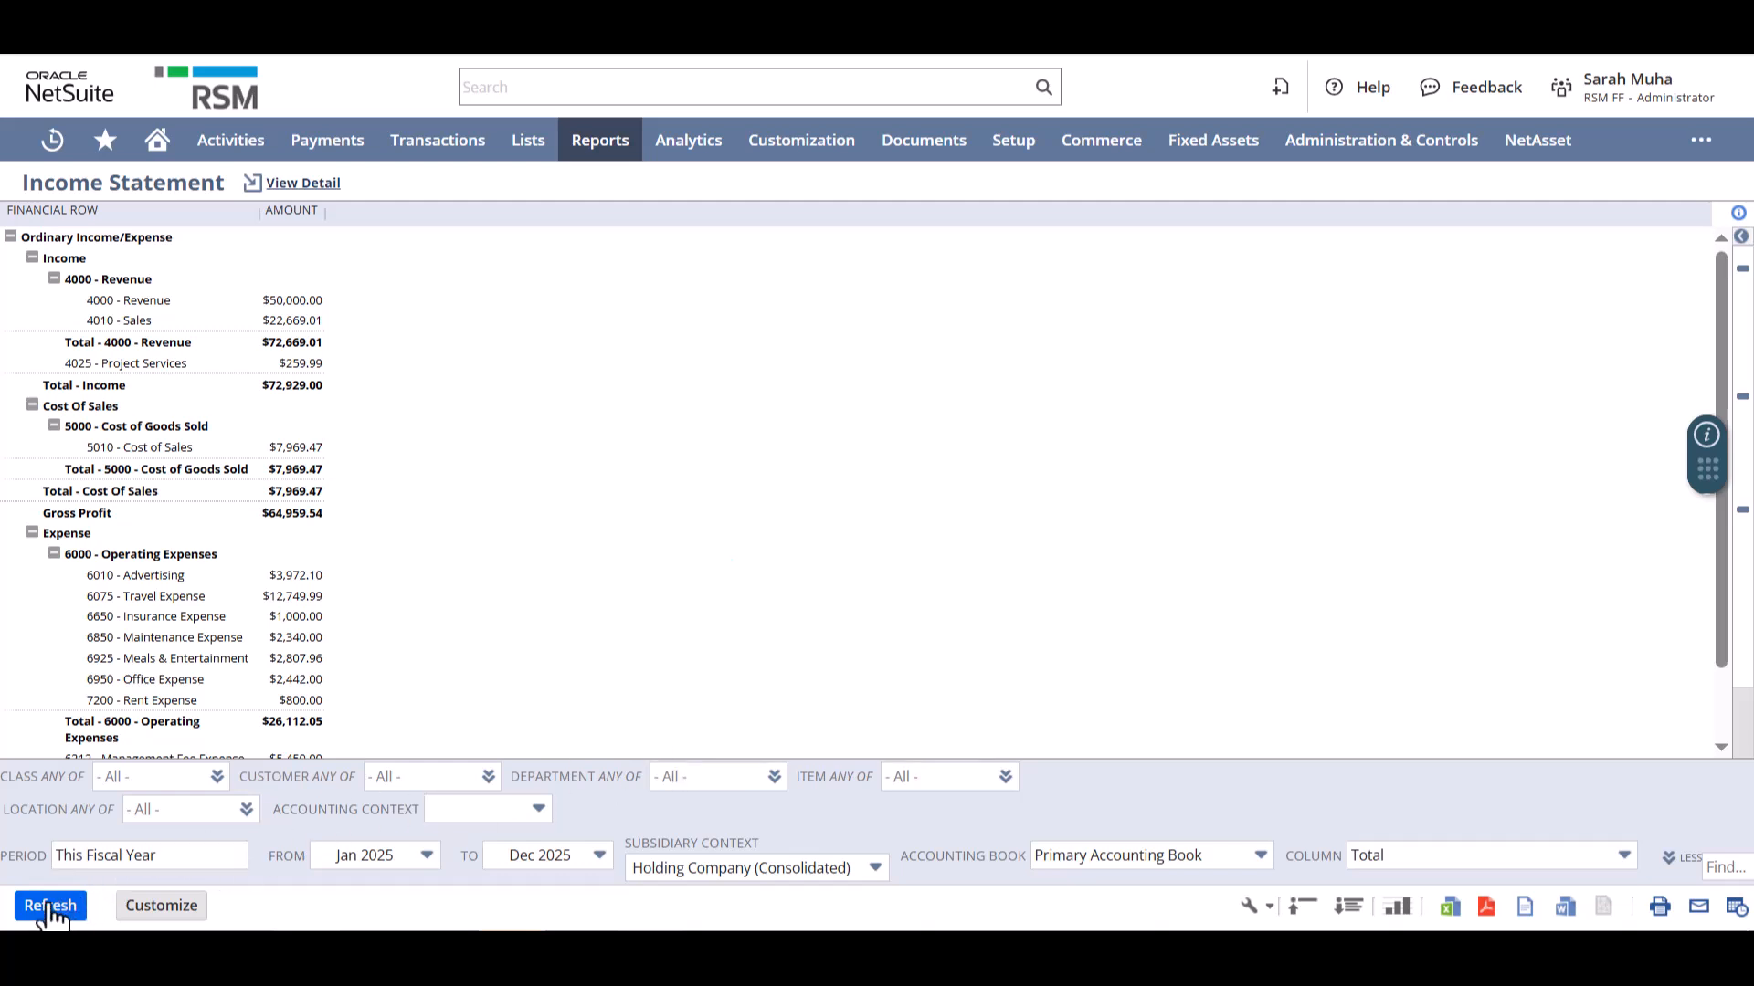
pyautogui.click(51, 907)
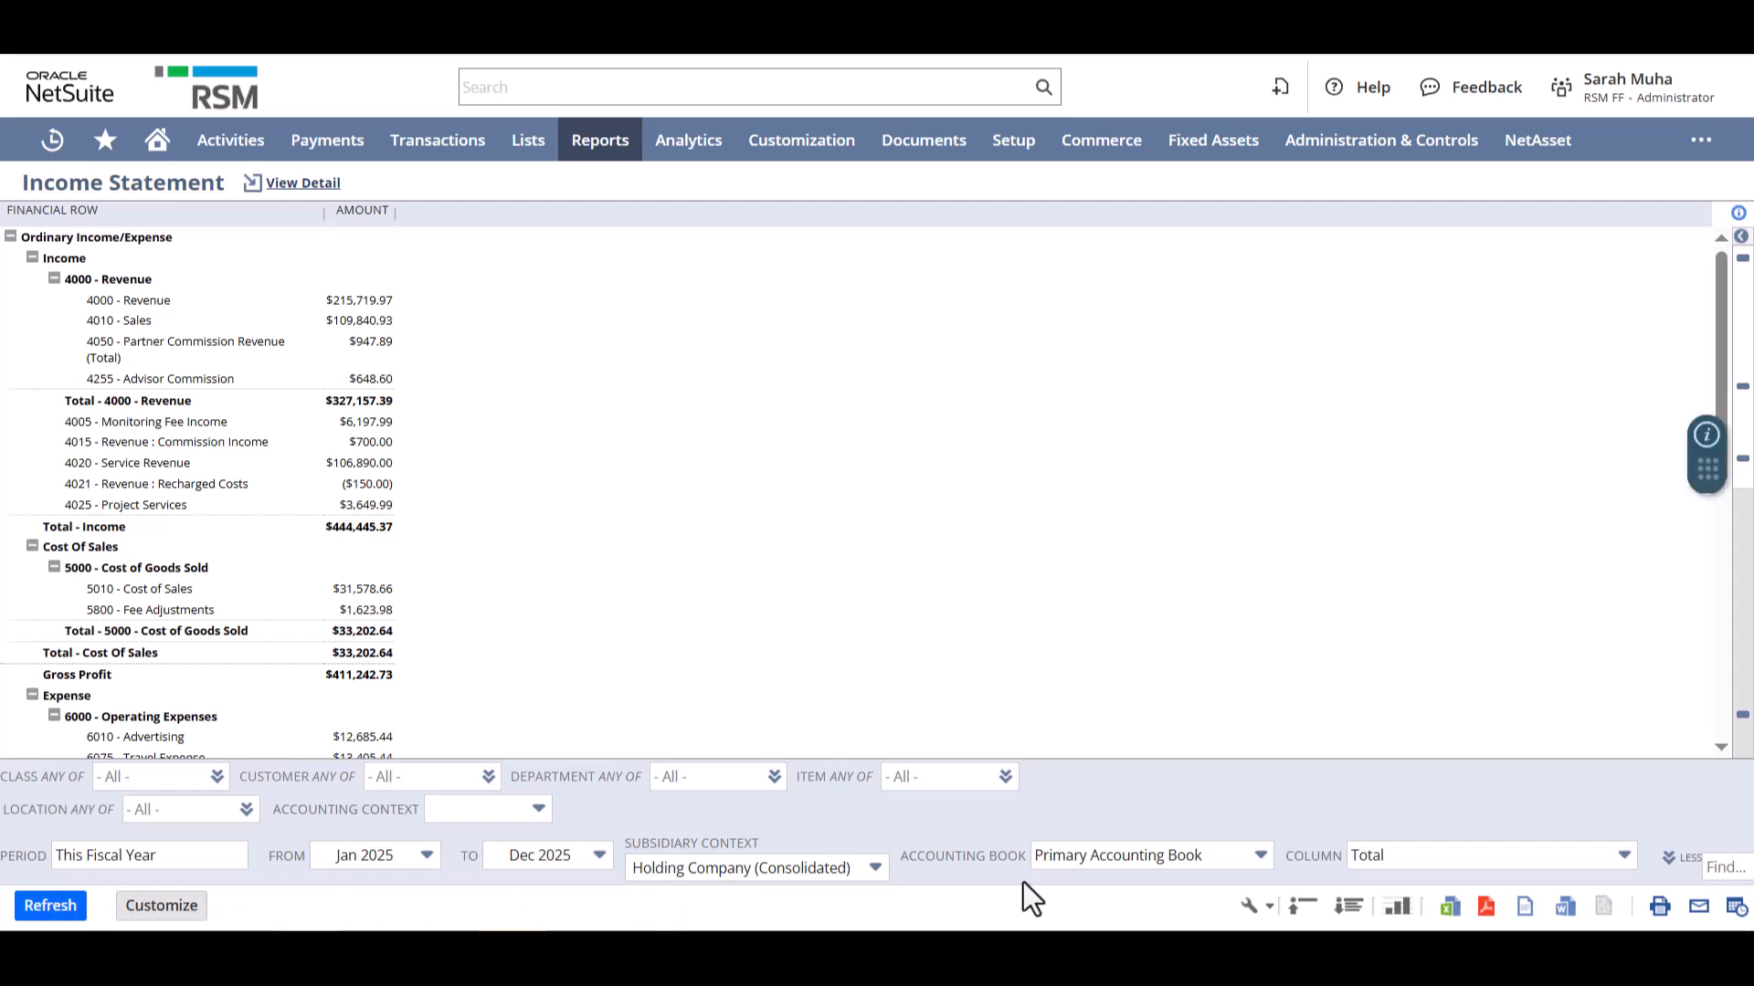
# - Break the income statement columns down by Subsidiary (Hierarchy) and refresh the report
pyautogui.click(1424, 857)
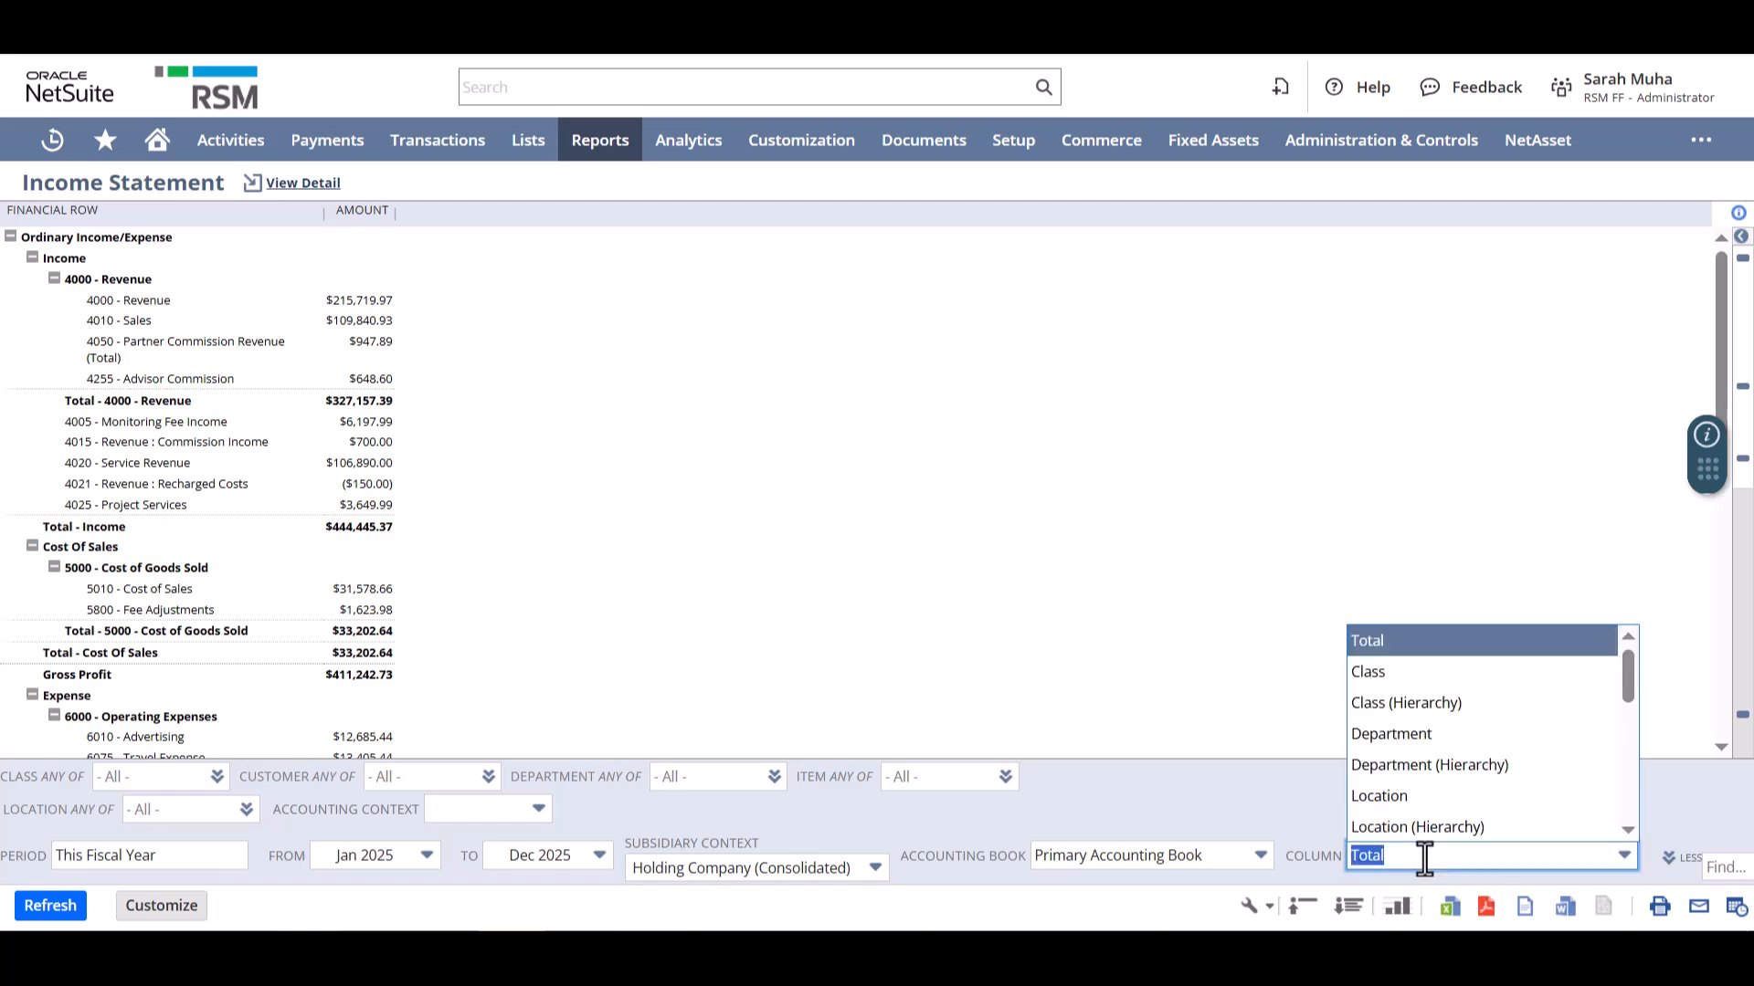
pyautogui.scroll(-3, 1523, 792)
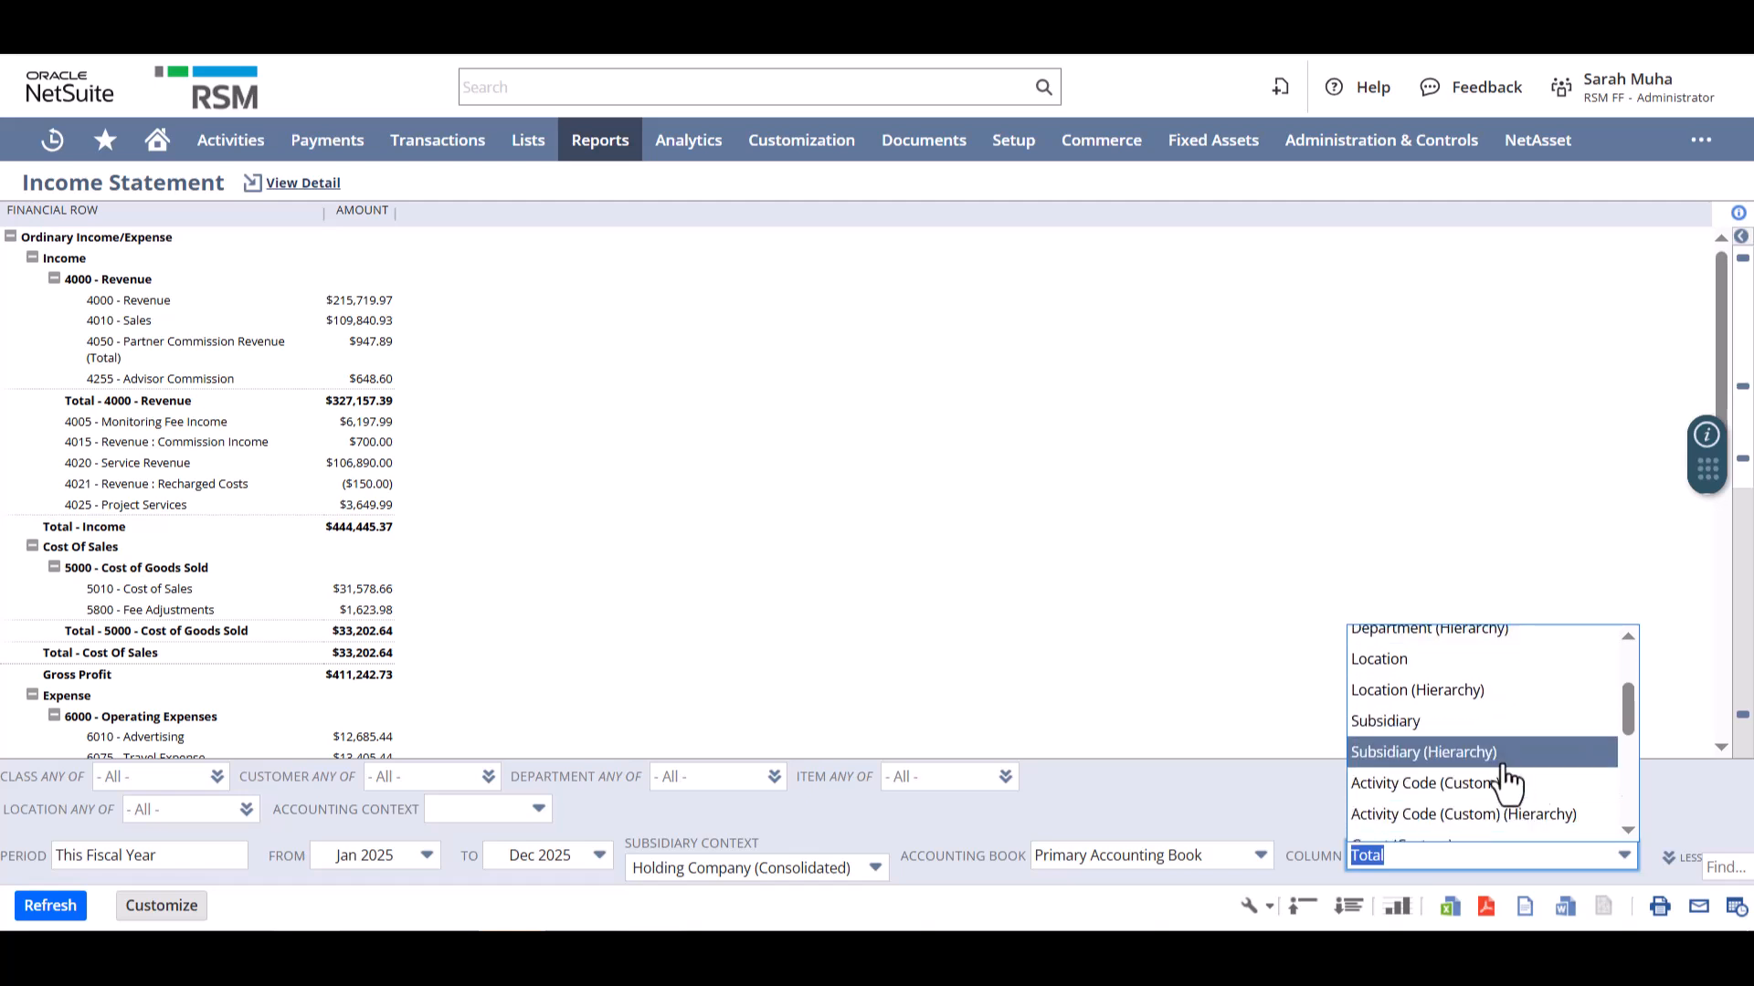
pyautogui.click(1472, 754)
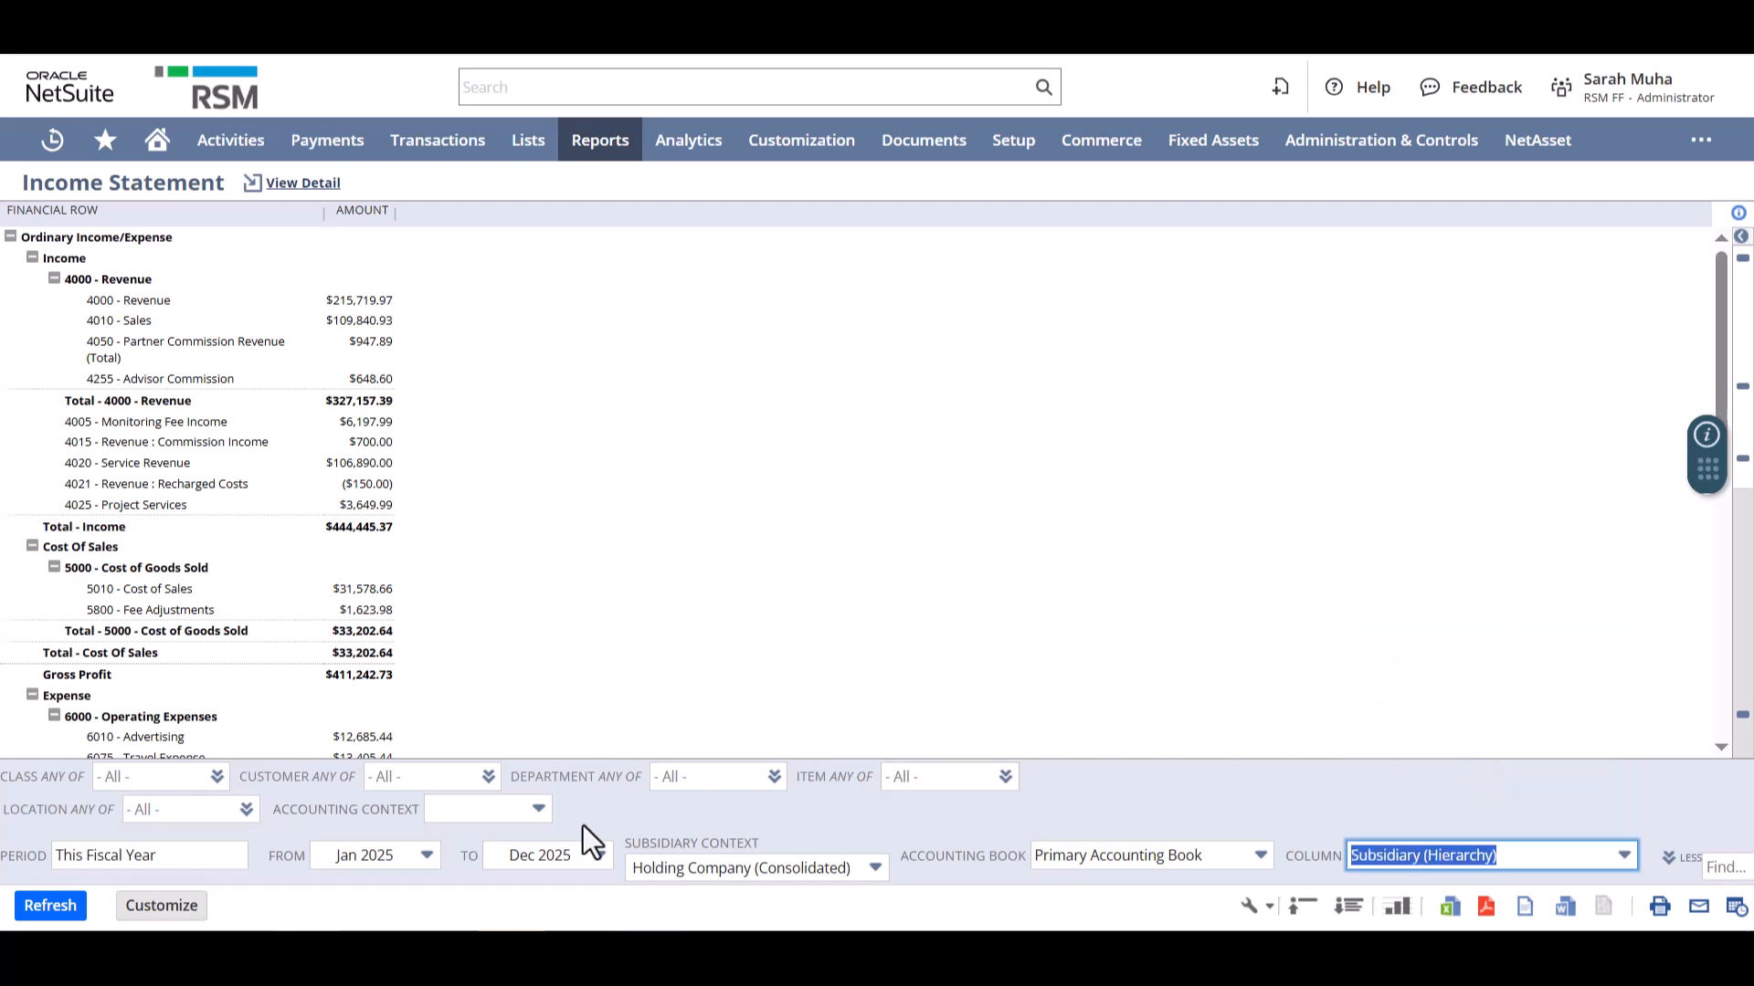
pyautogui.click(50, 906)
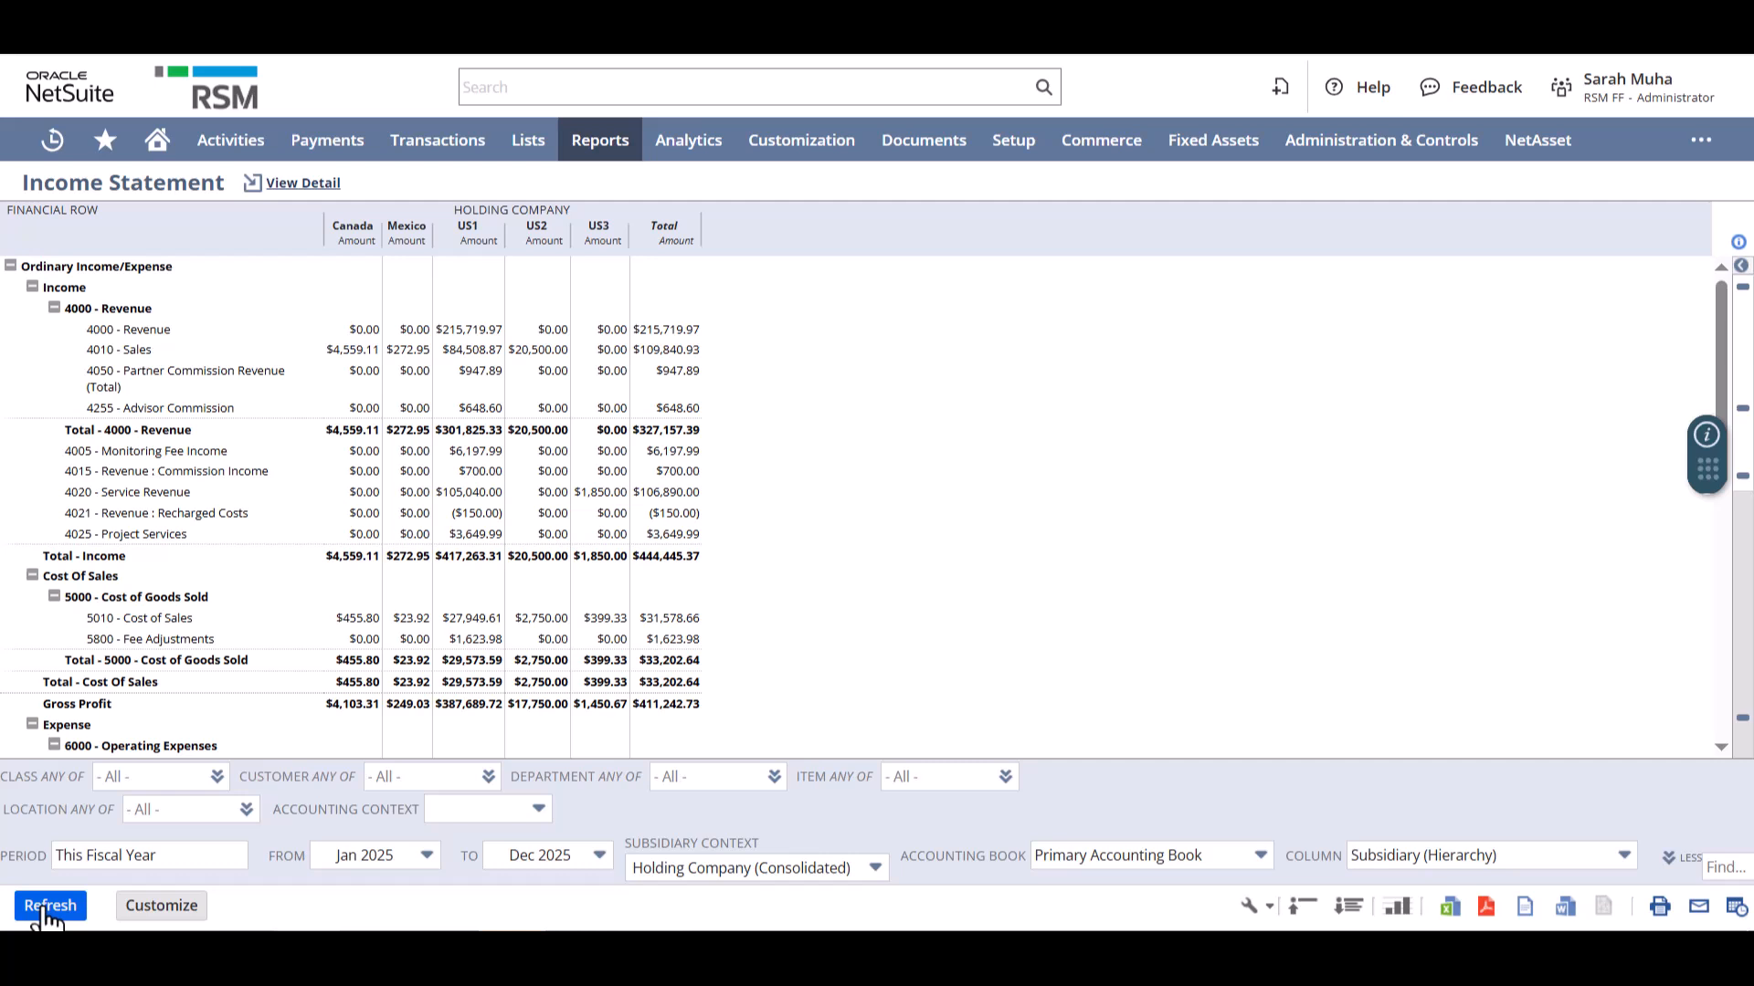
# - Change the income statement's column breakdown to Department (Hierarchy) and refresh the report
pyautogui.click(1464, 864)
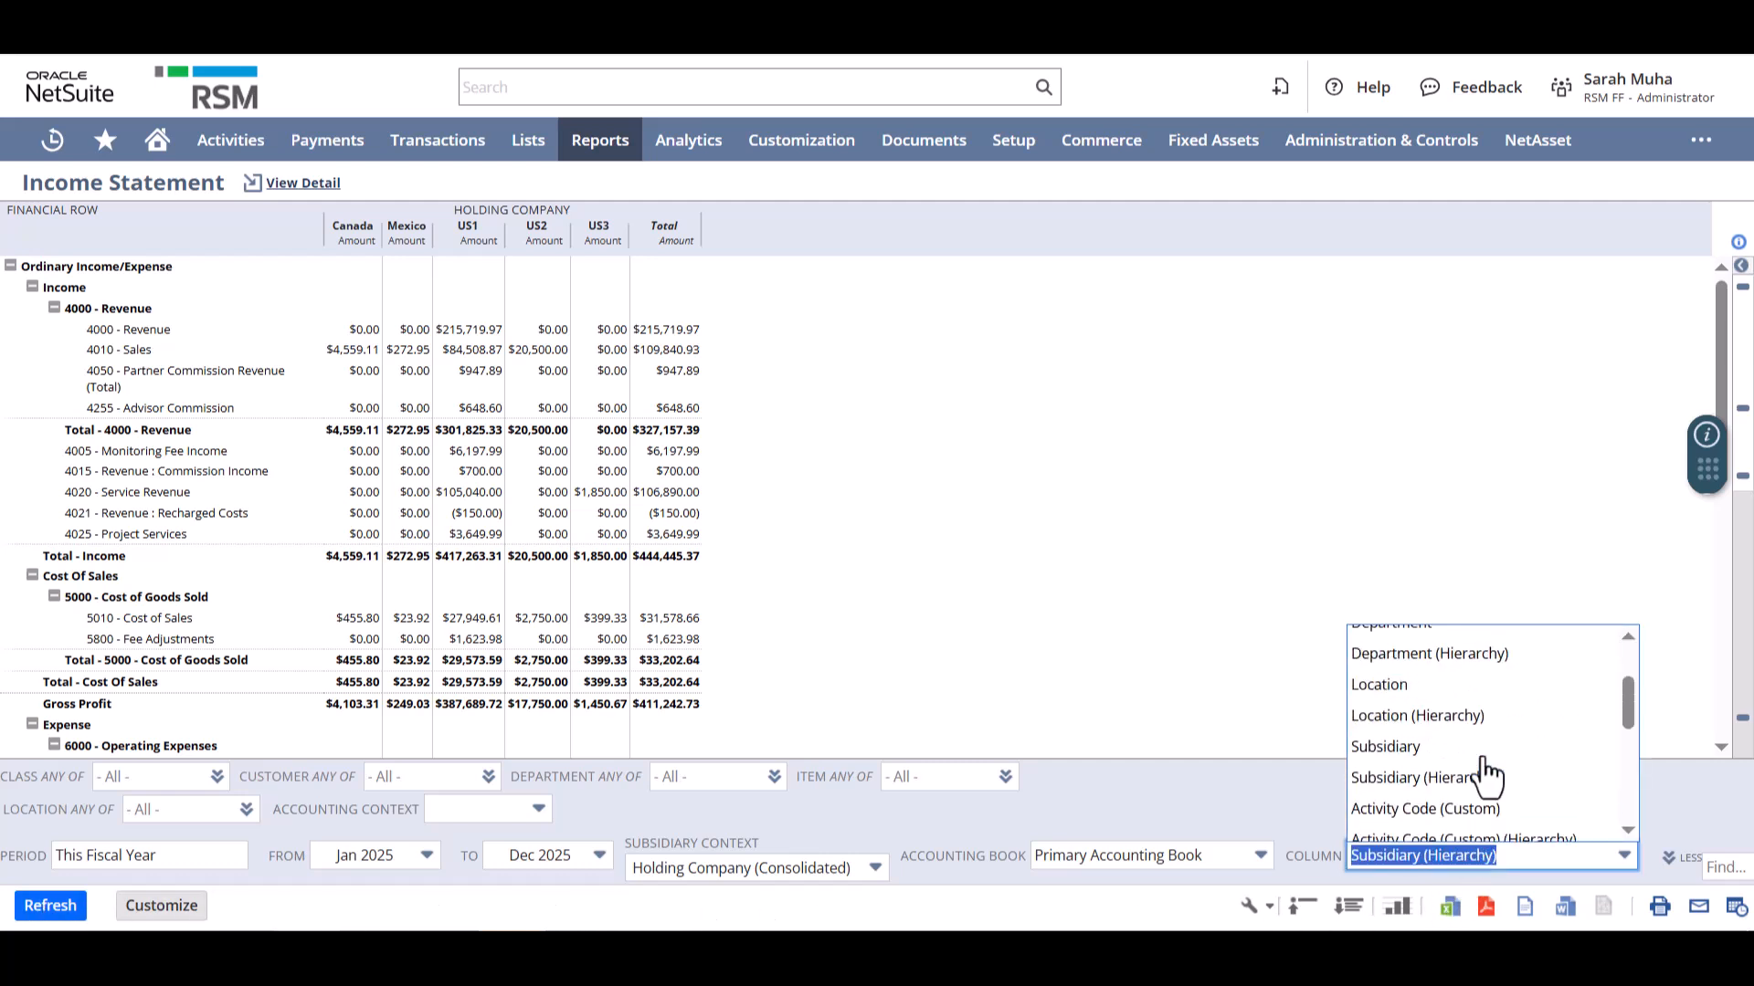
pyautogui.scroll(2, 1485, 771)
pyautogui.click(1479, 766)
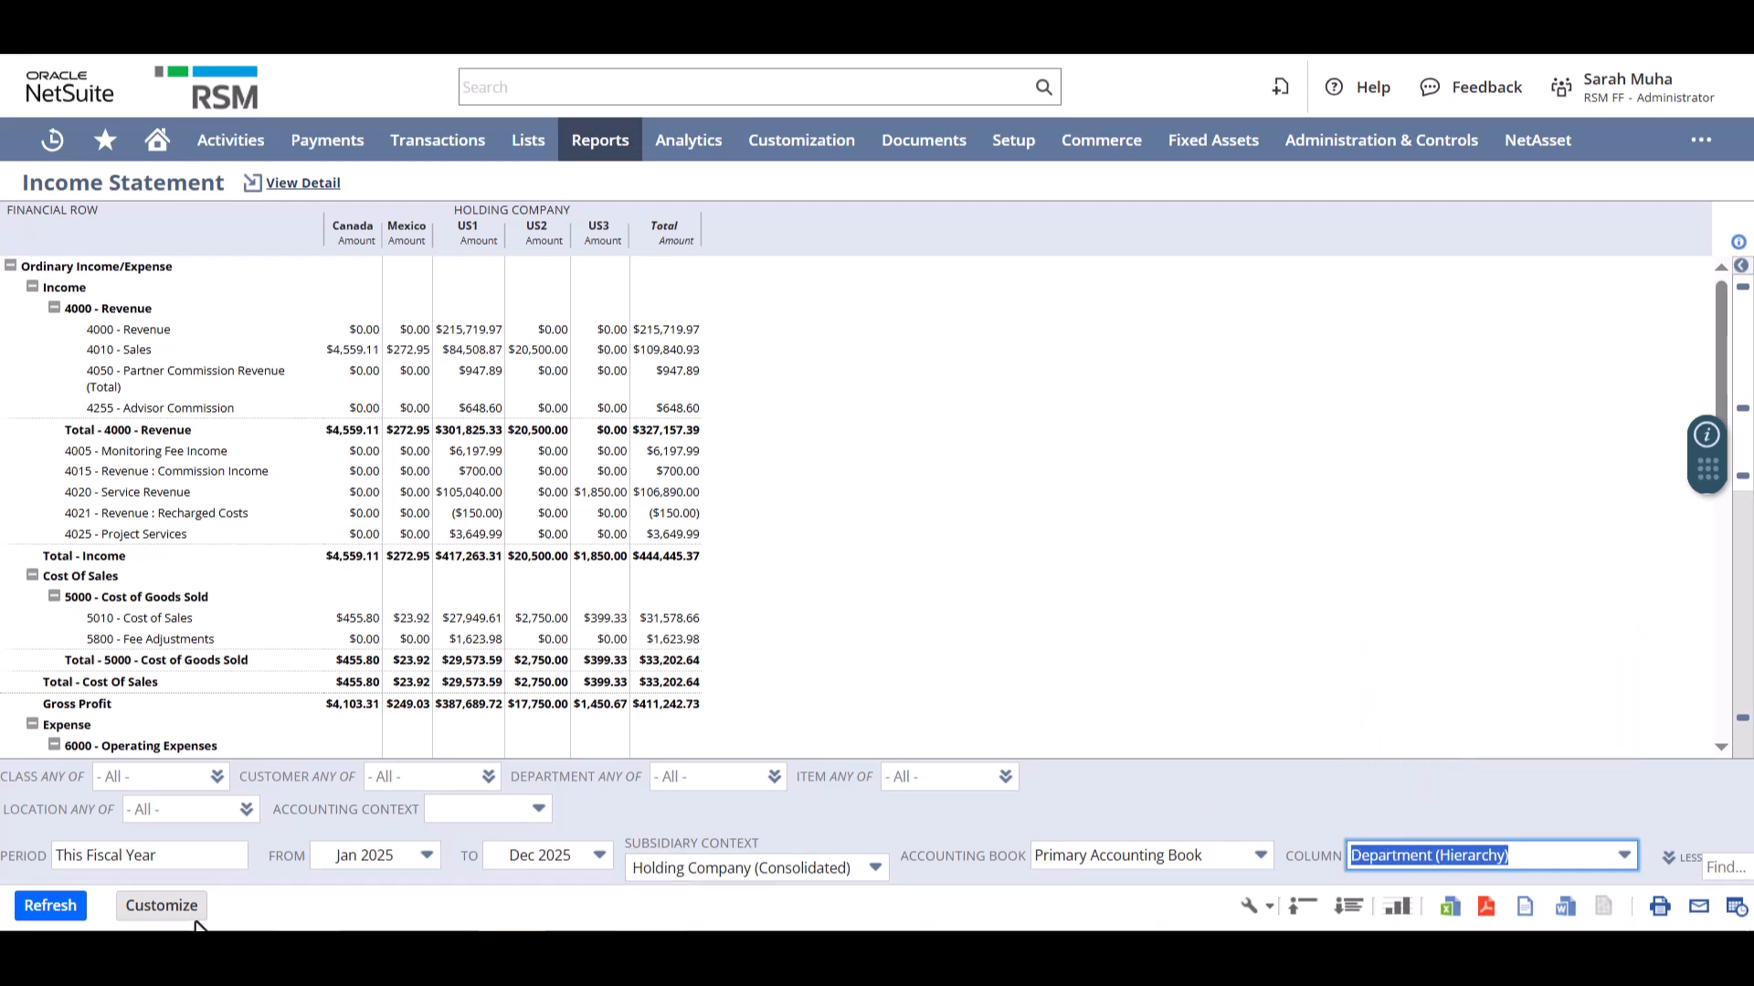
pyautogui.click(50, 913)
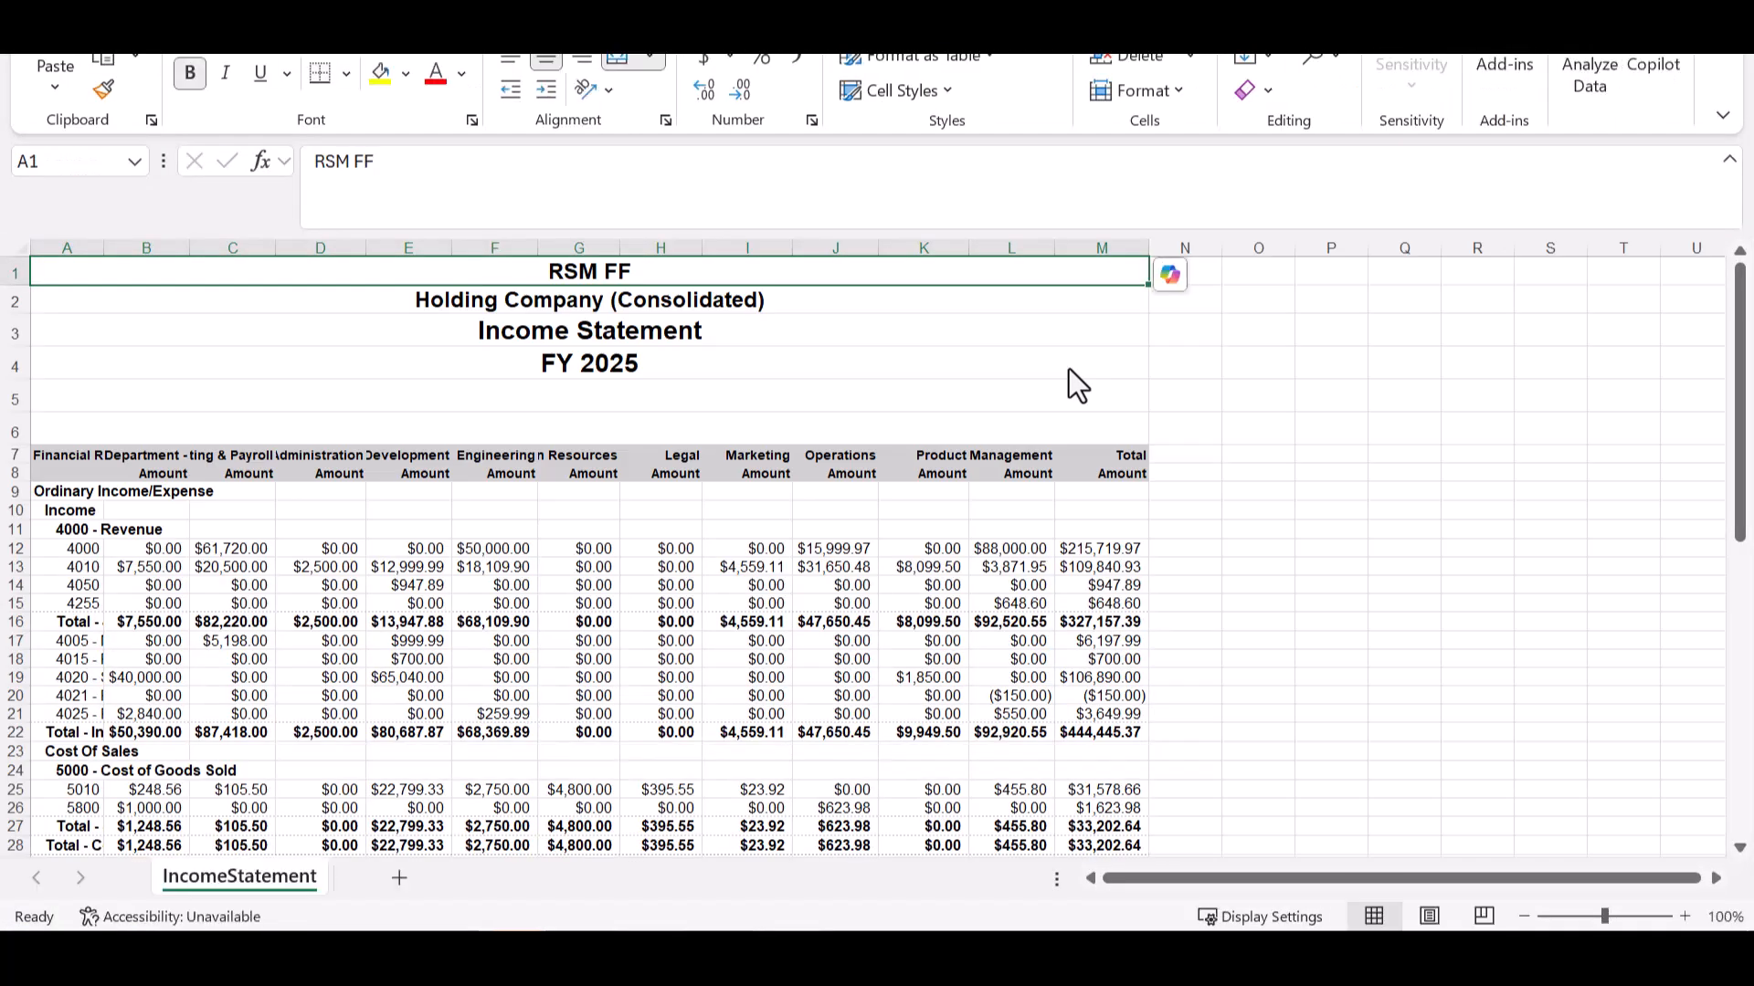
# - Examine the exported IncomeStatement worksheet in Excel, checking the Marketing column's sales and revenue total cells
pyautogui.scroll(-1, 1068, 370)
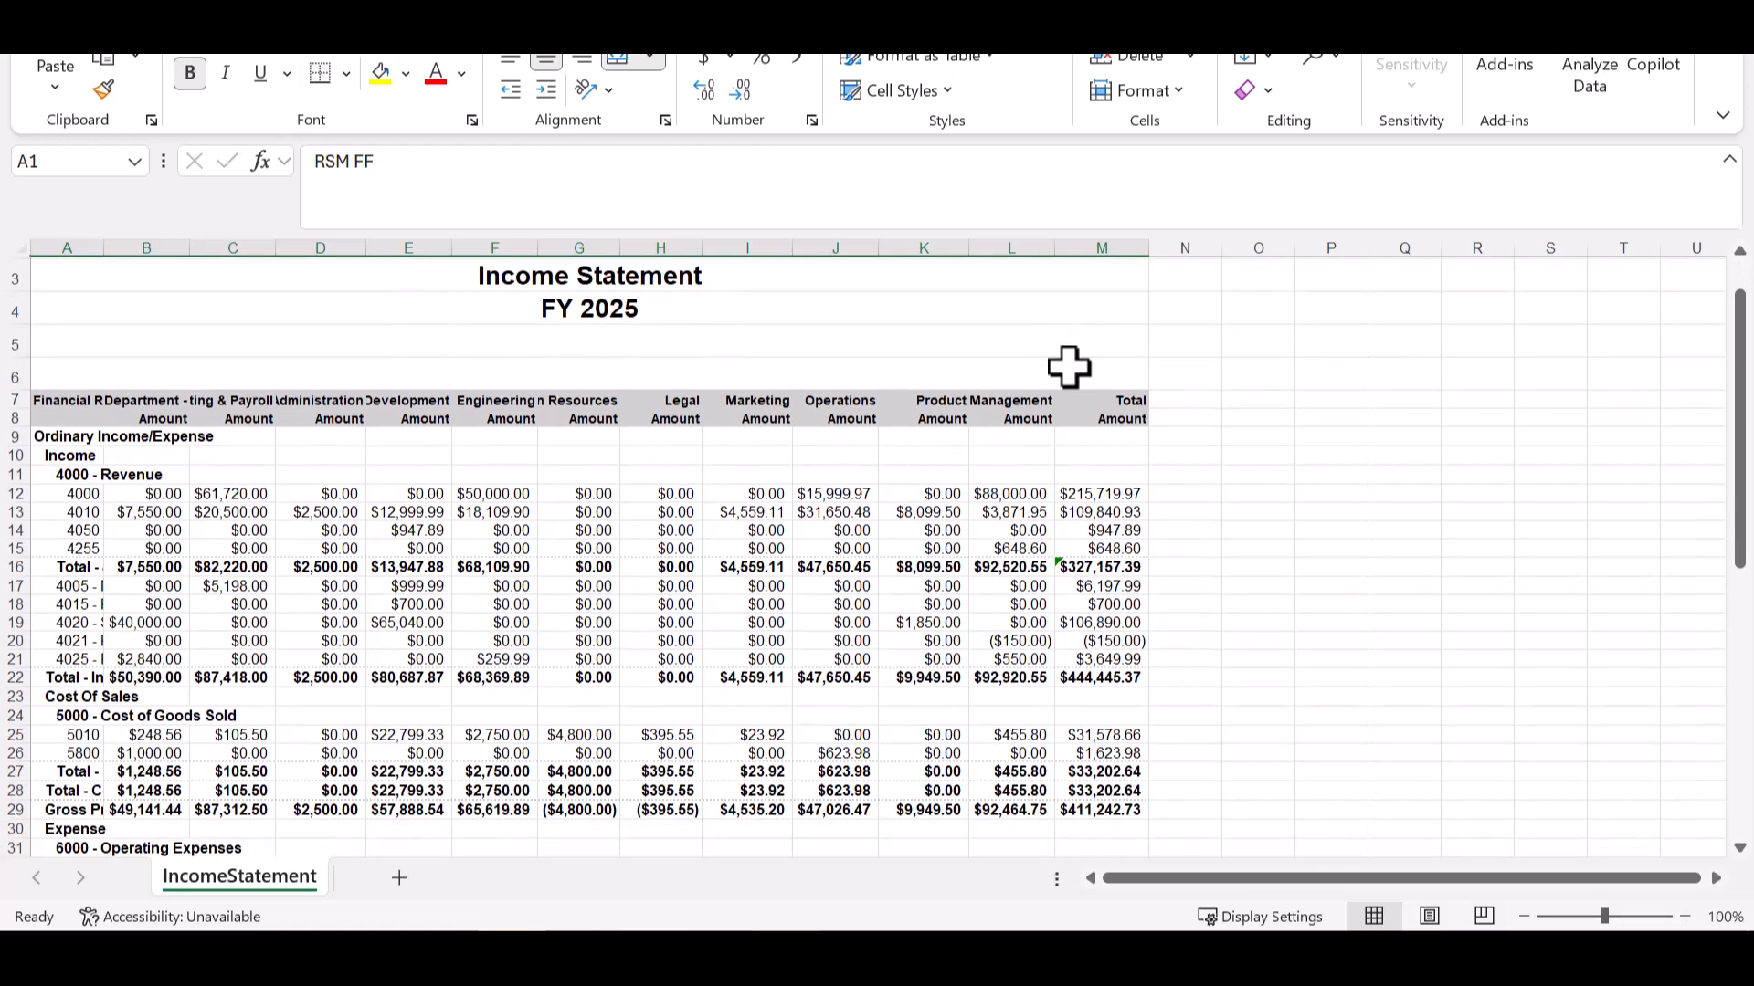
pyautogui.scroll(1, 1068, 367)
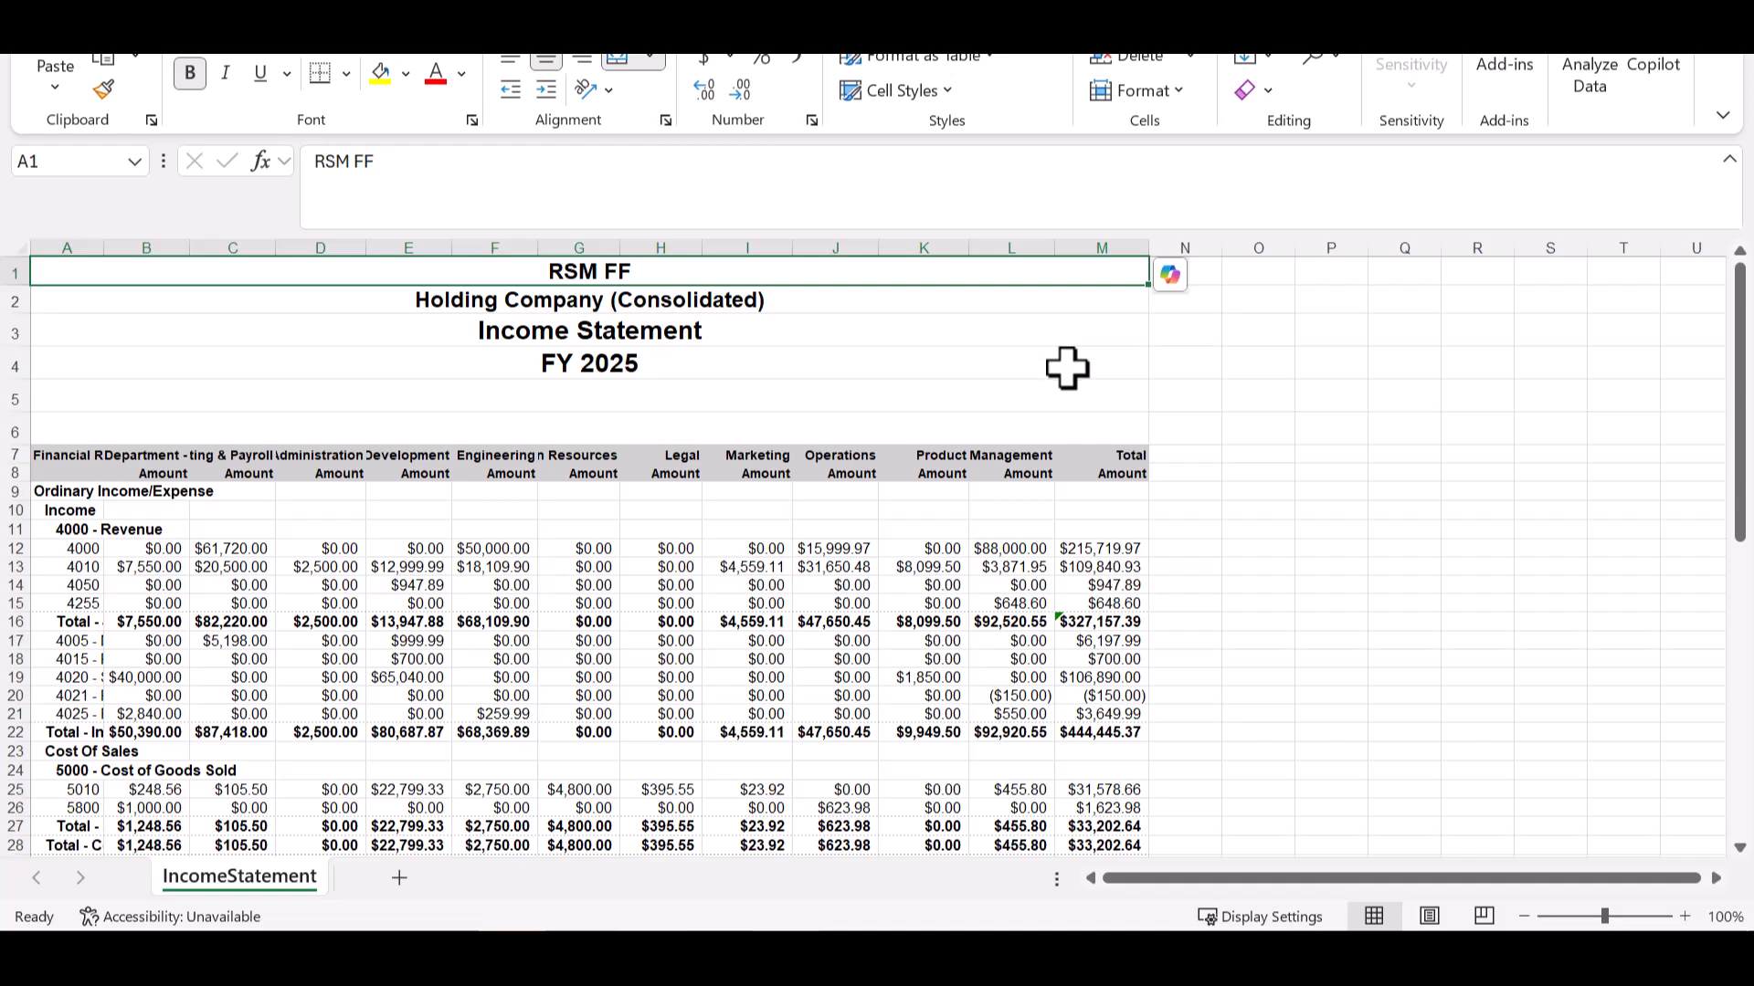
pyautogui.click(748, 571)
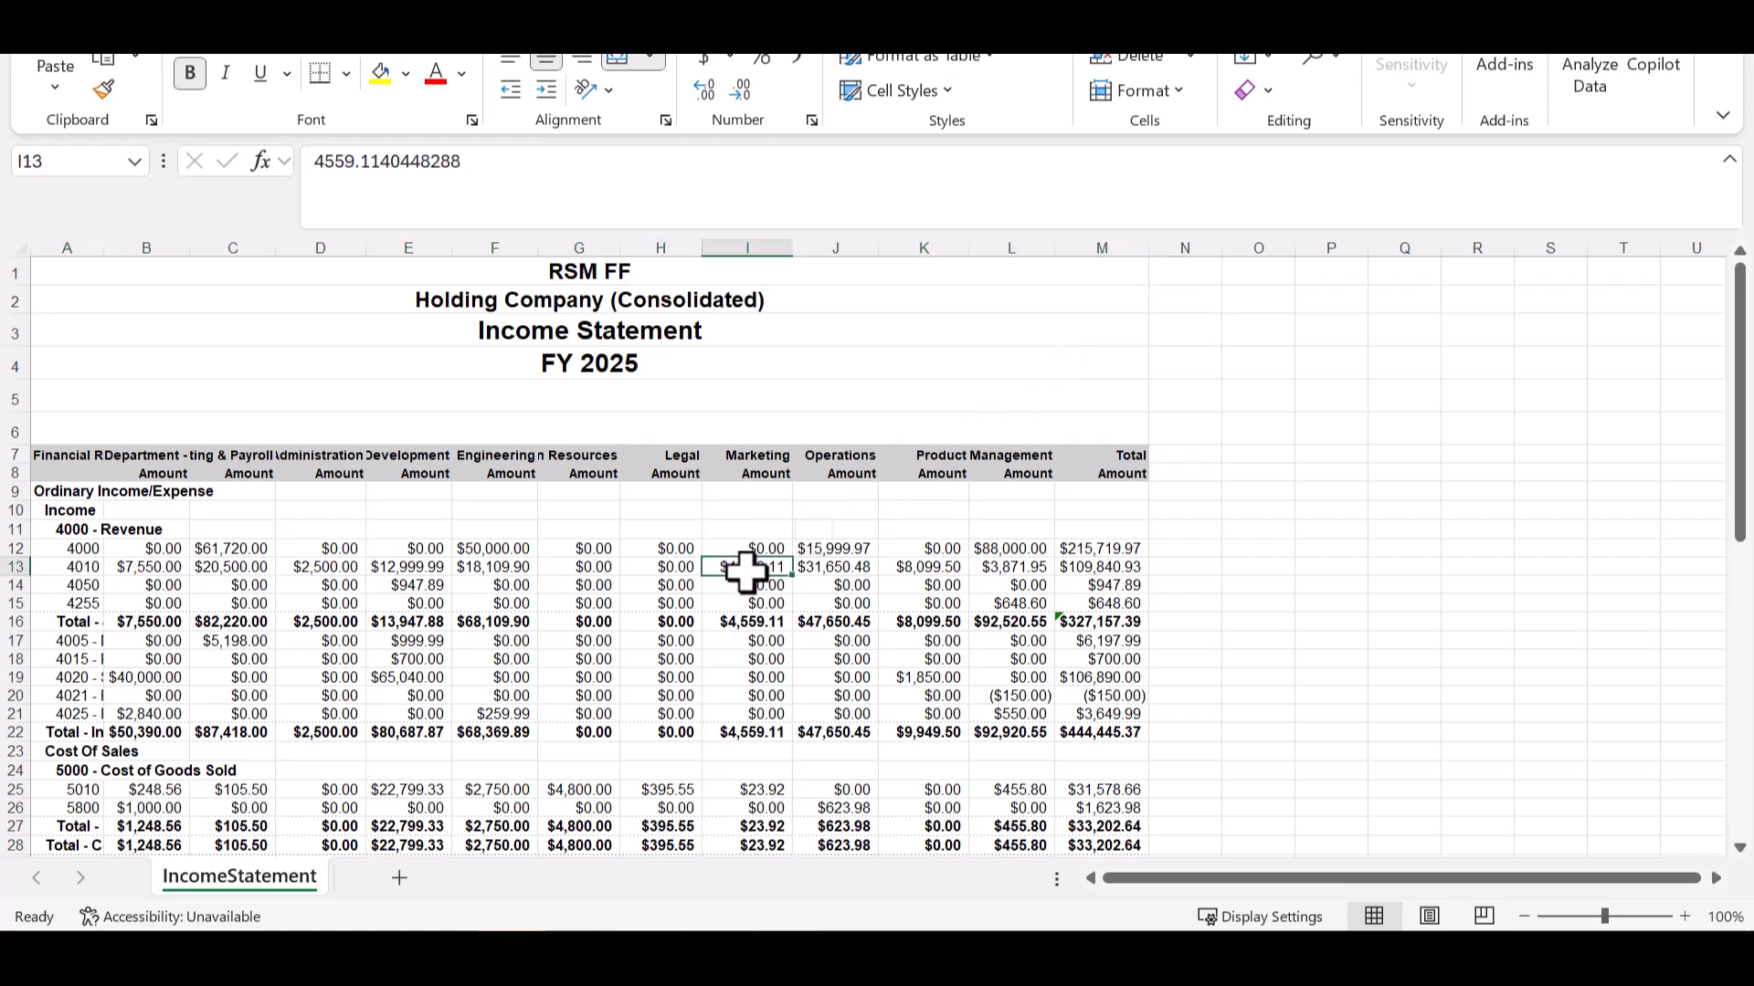
pyautogui.click(762, 619)
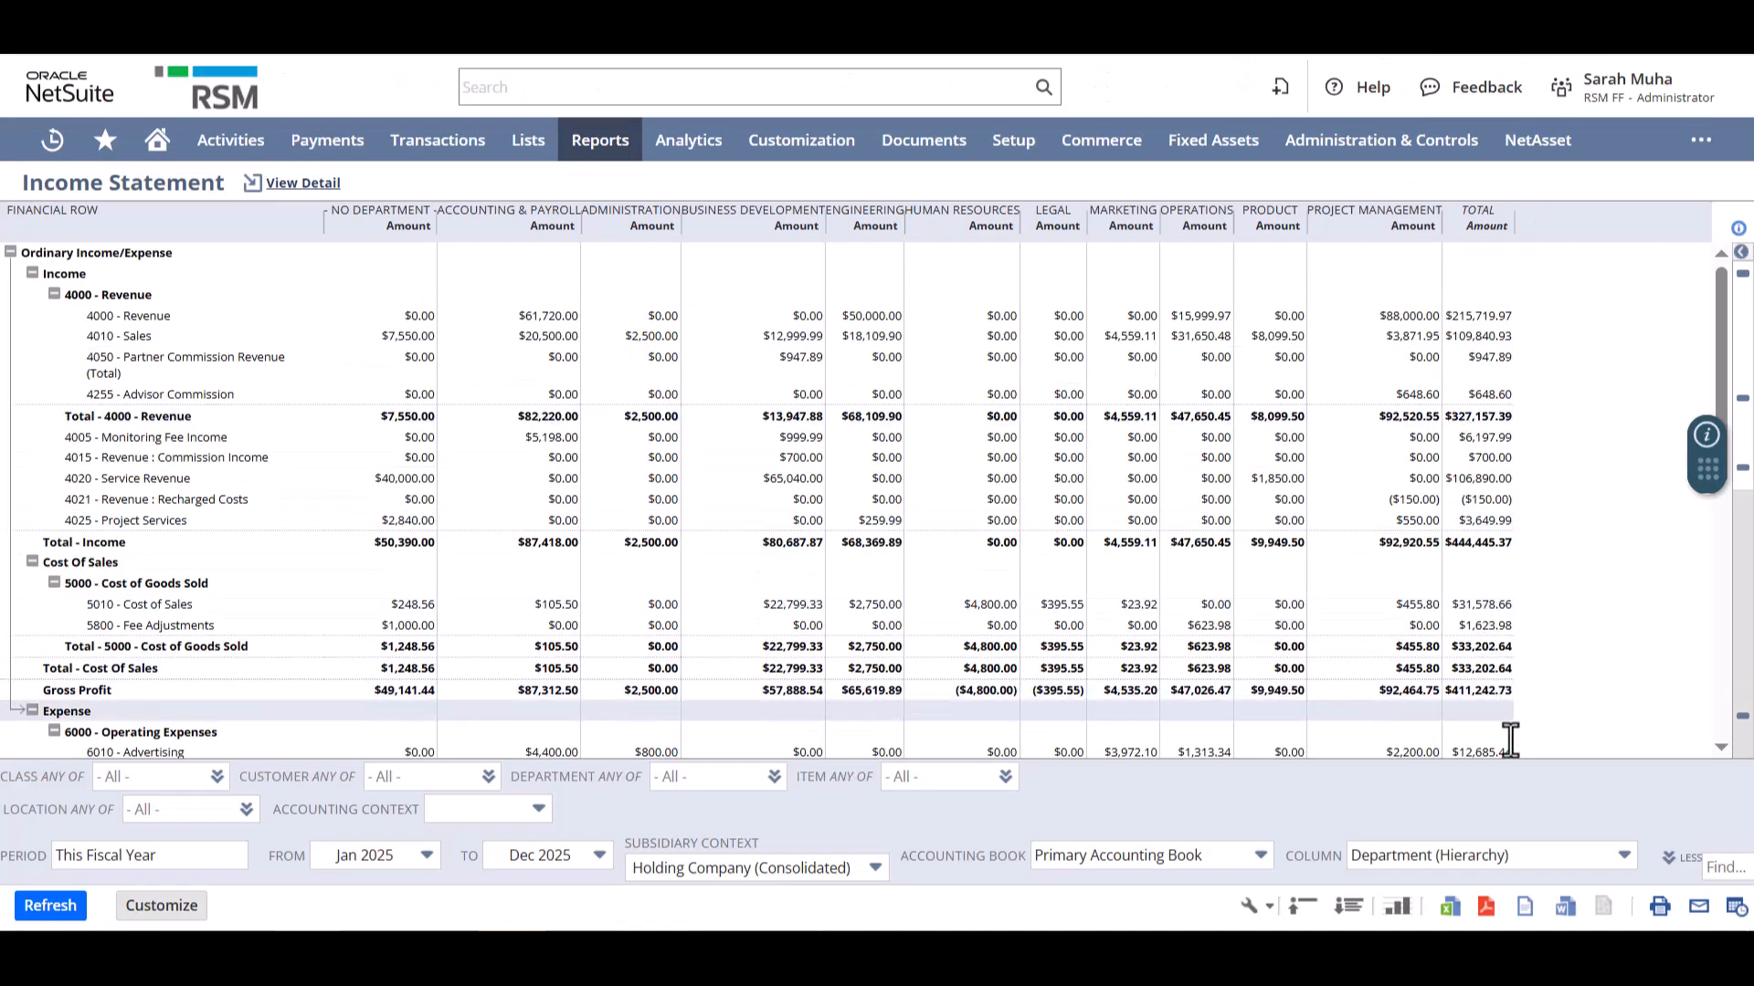
# - Review the income statement's email options for recipients, message, sending format and attachments, and close the form without sending
pyautogui.click(1697, 909)
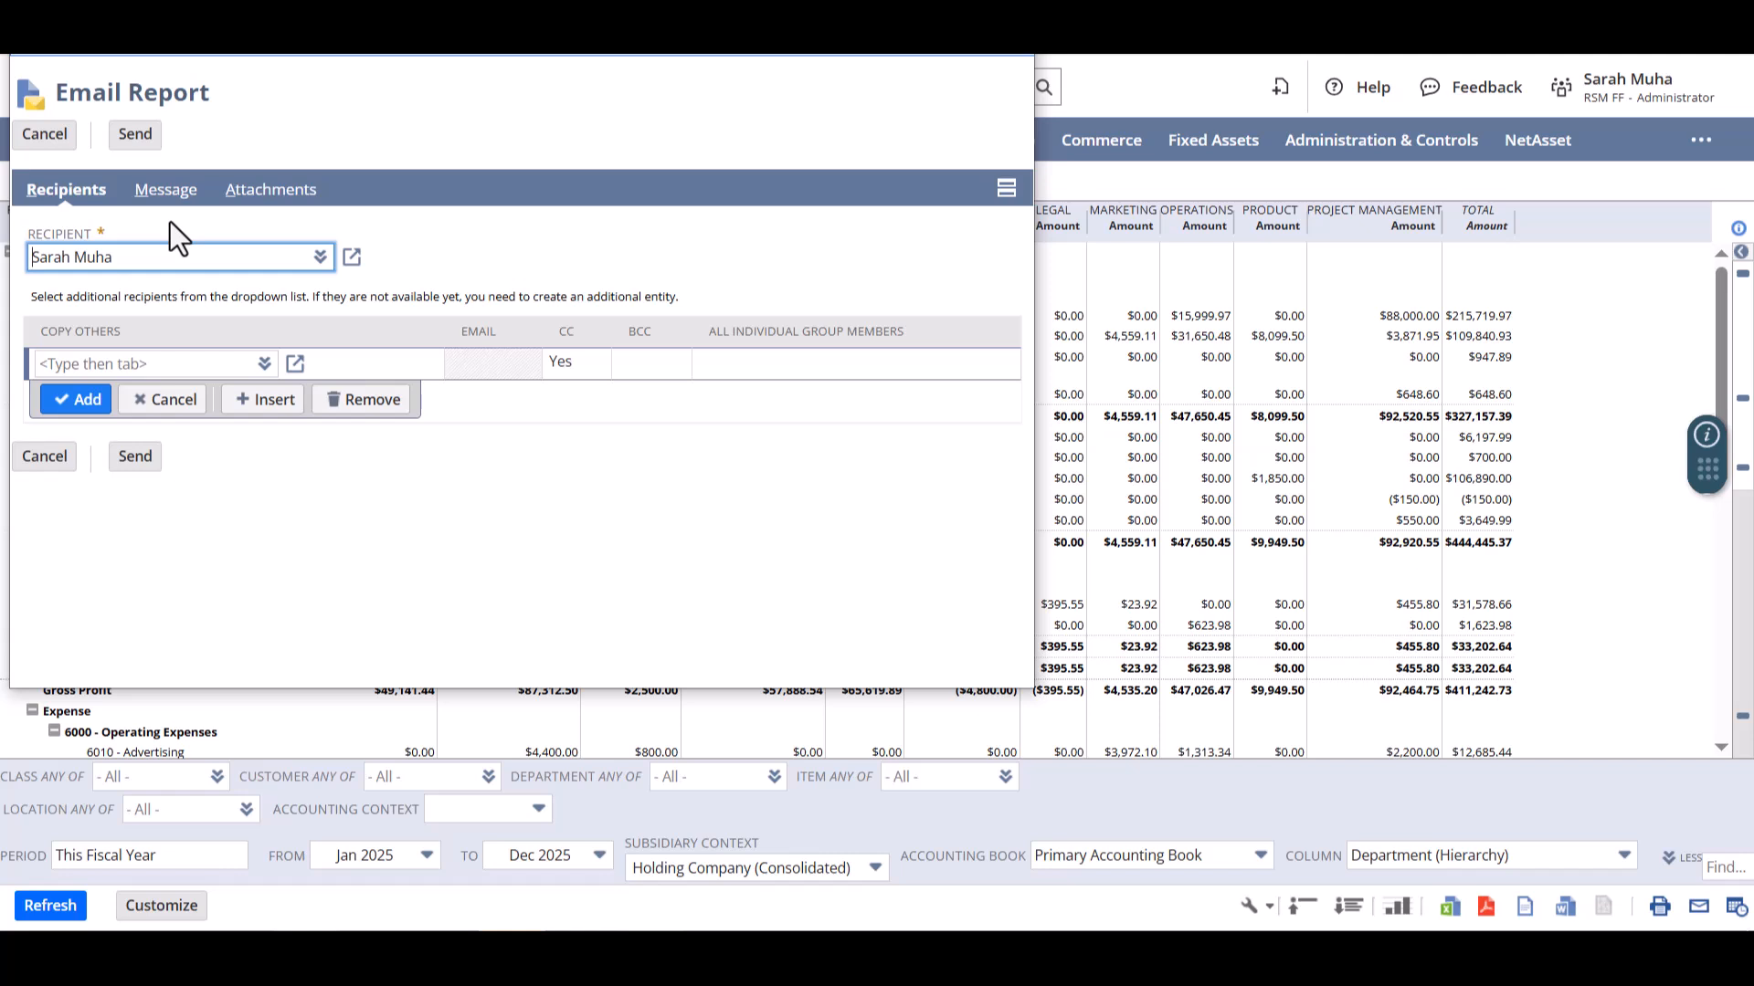
pyautogui.click(166, 192)
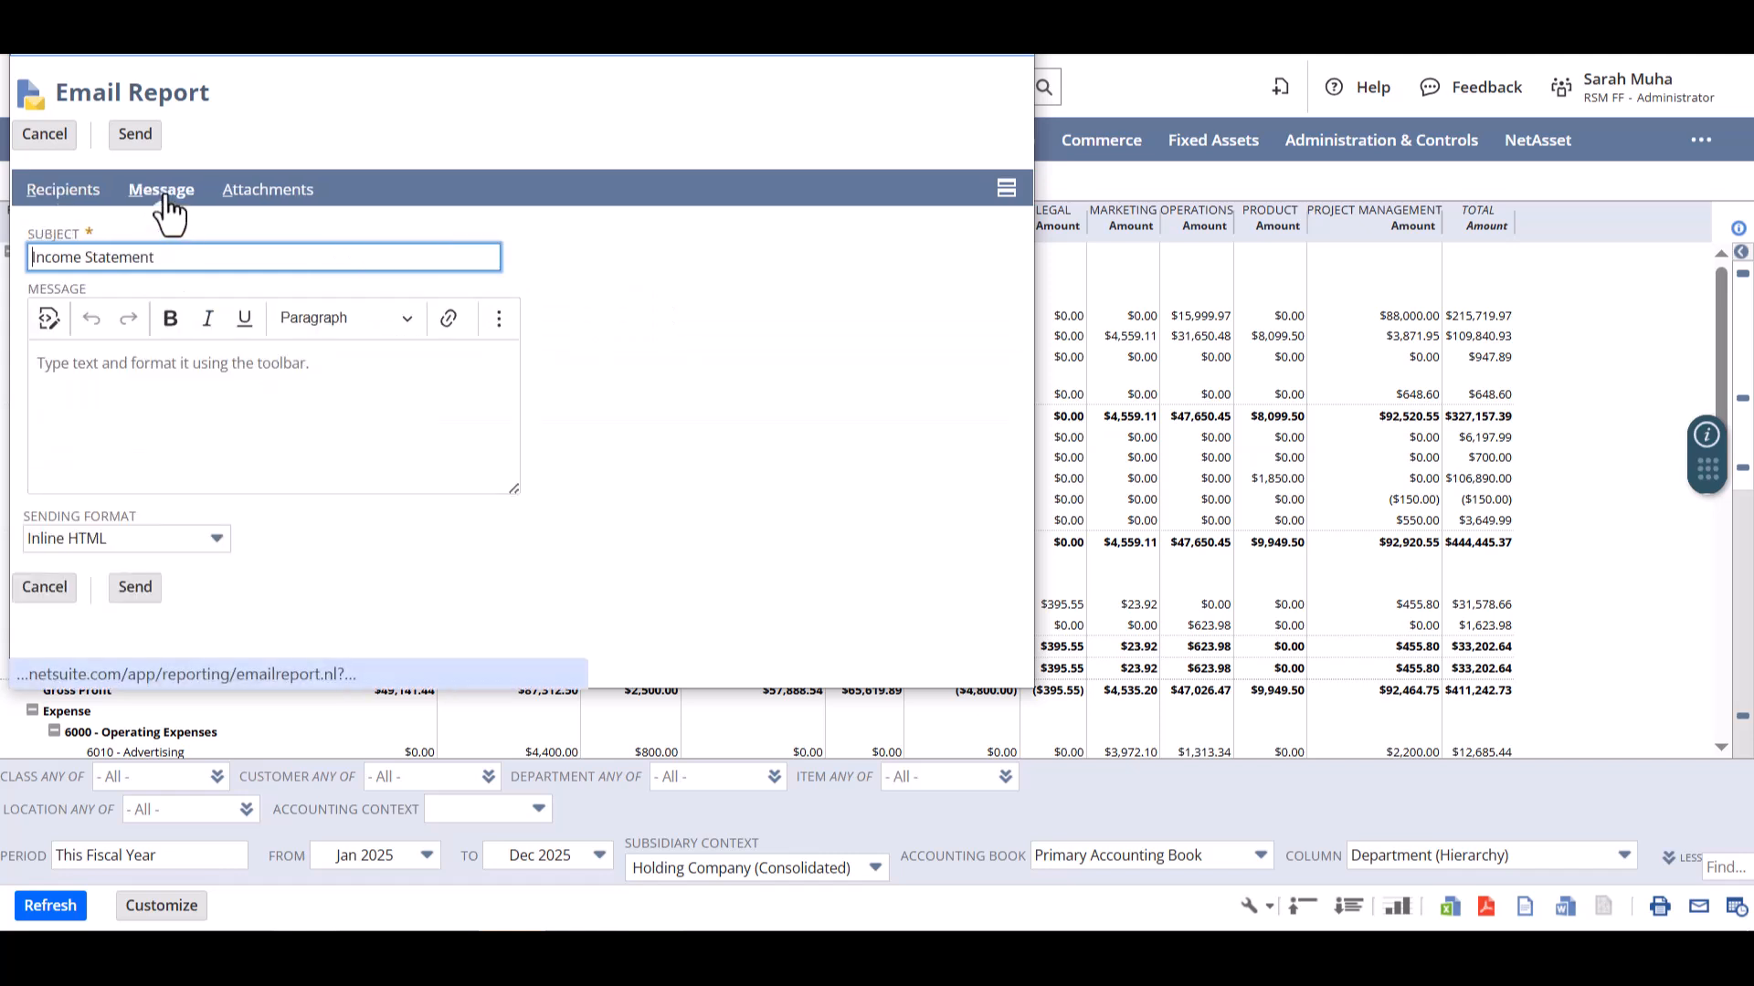
pyautogui.click(166, 538)
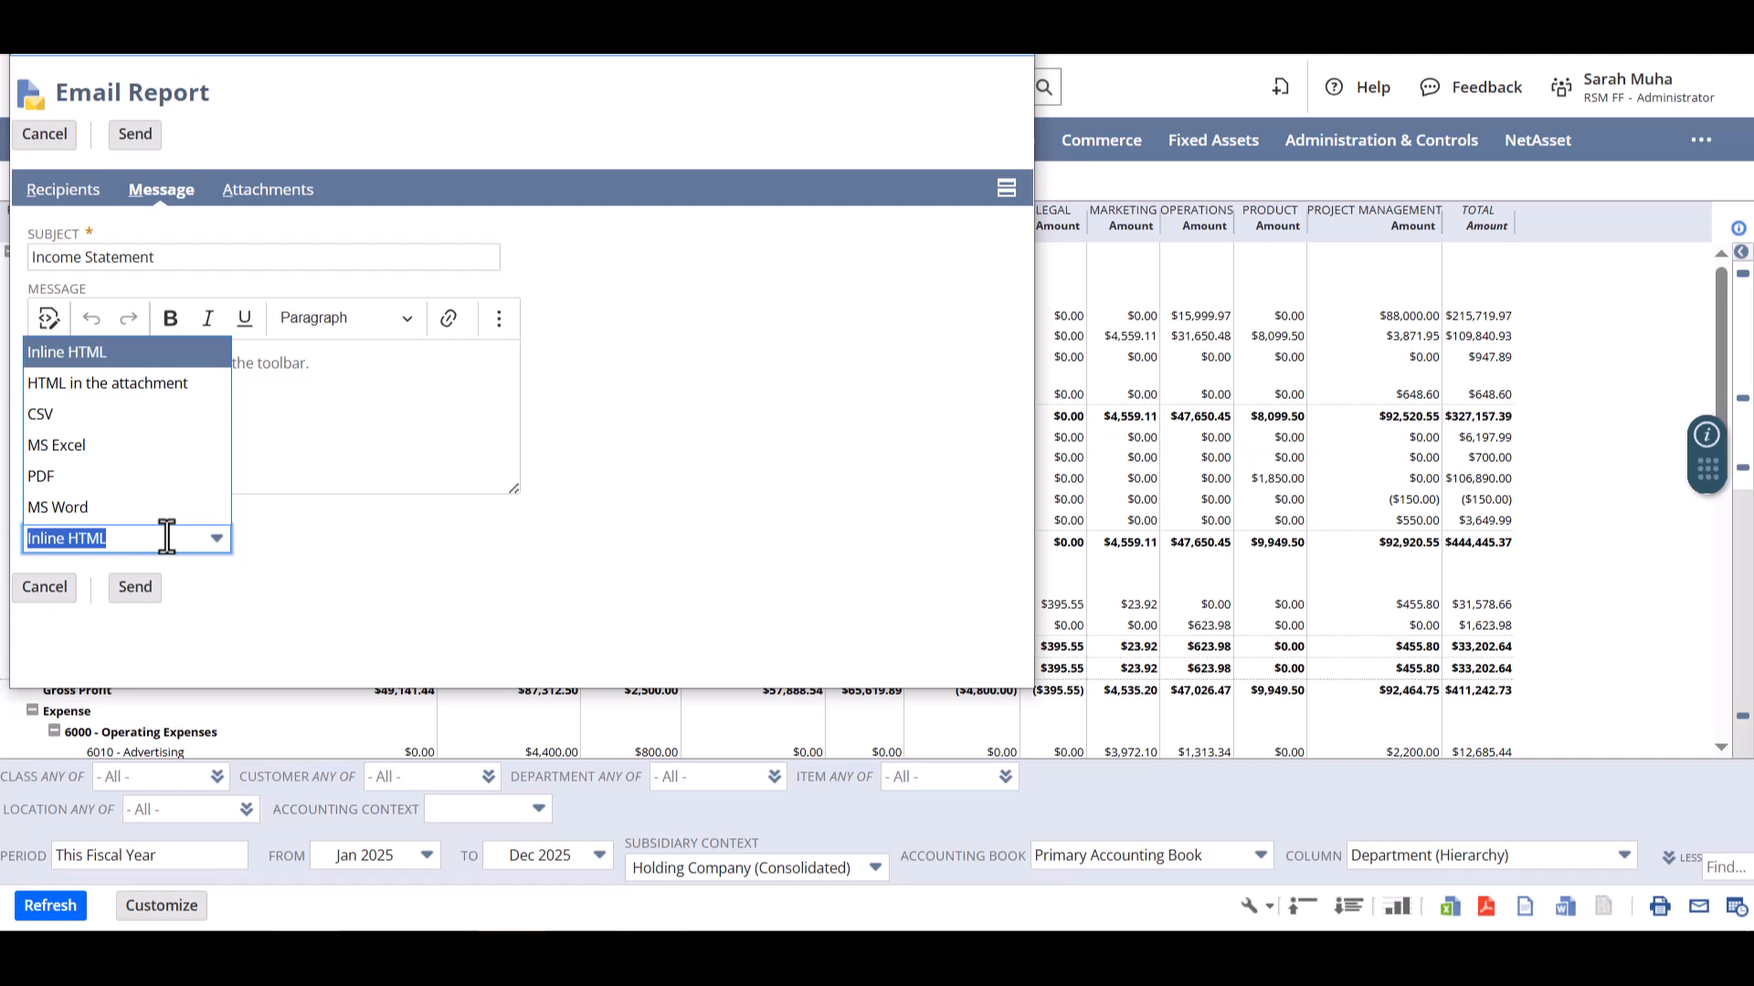
pyautogui.click(166, 537)
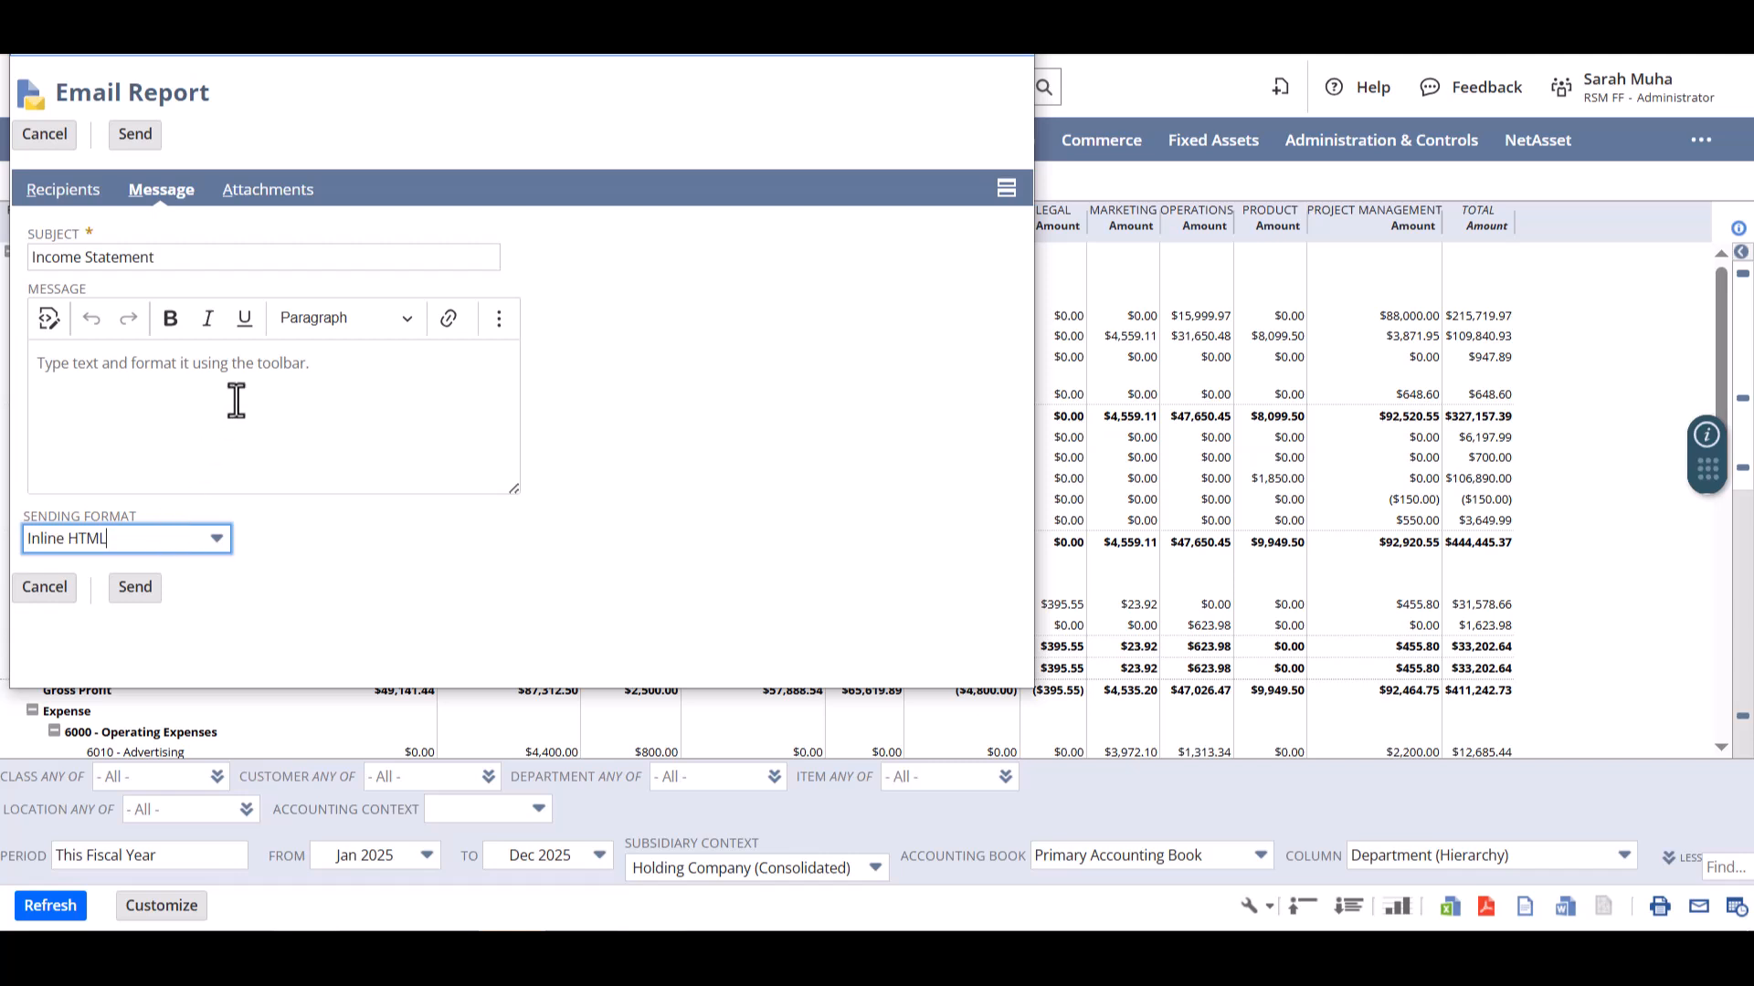
pyautogui.click(260, 196)
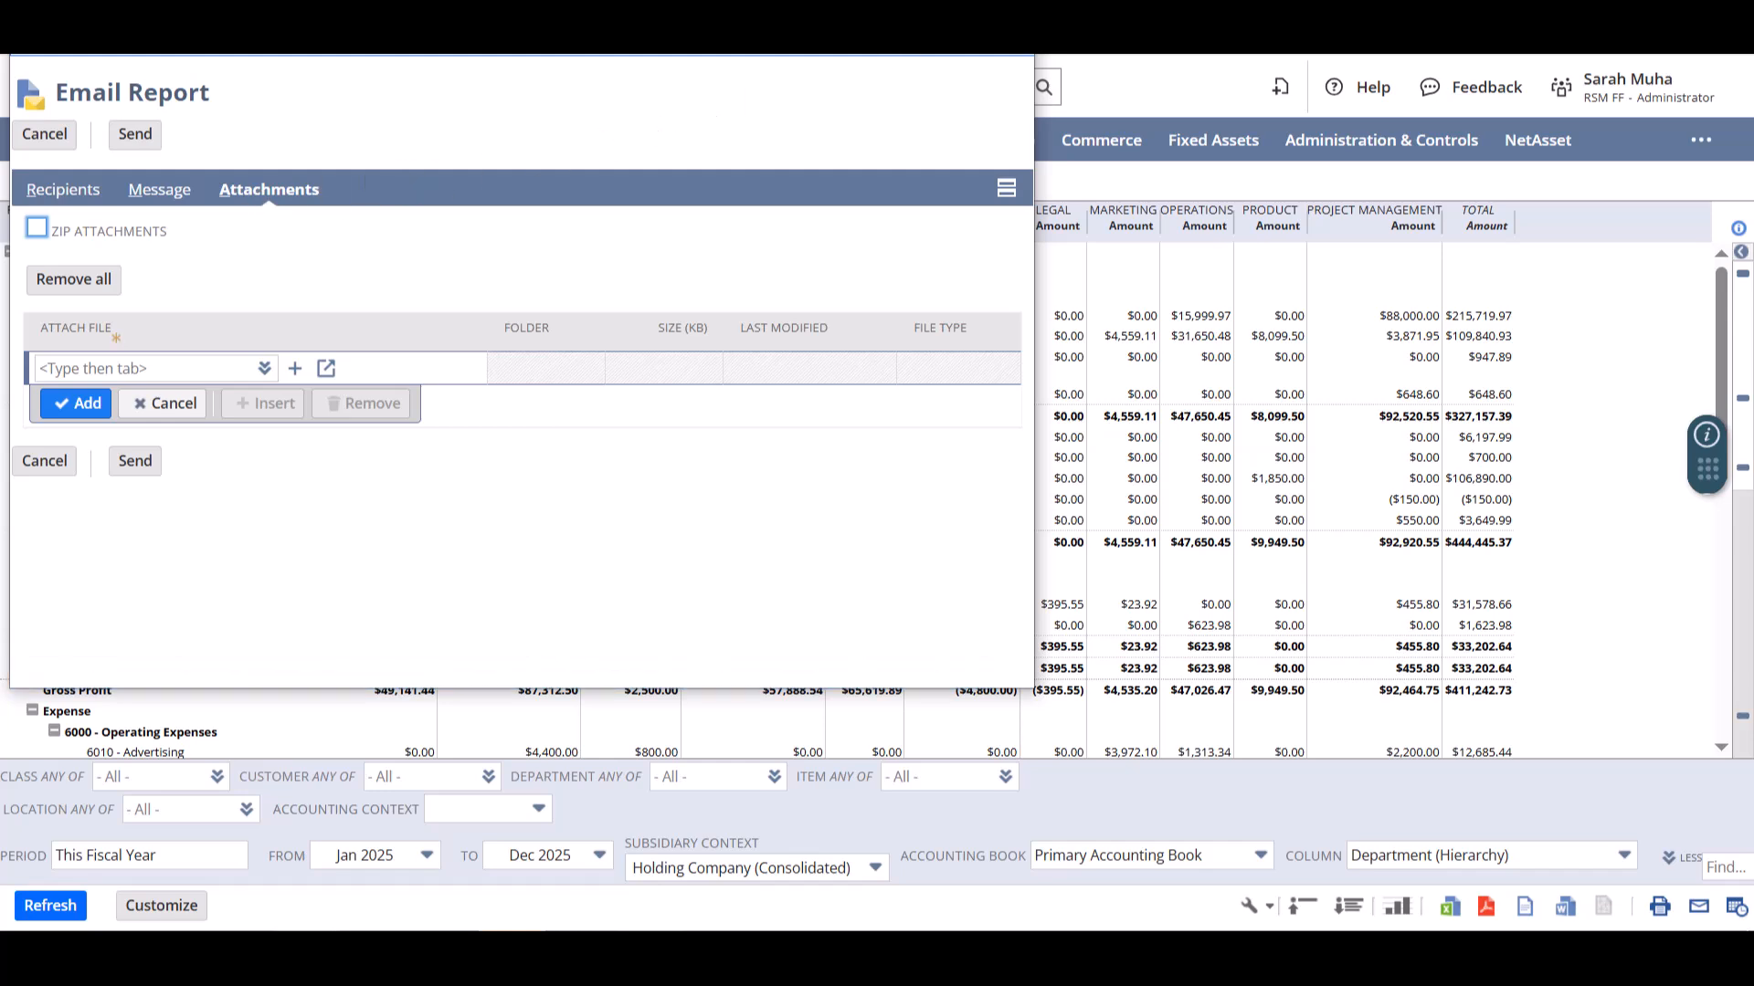
pyautogui.click(1012, 33)
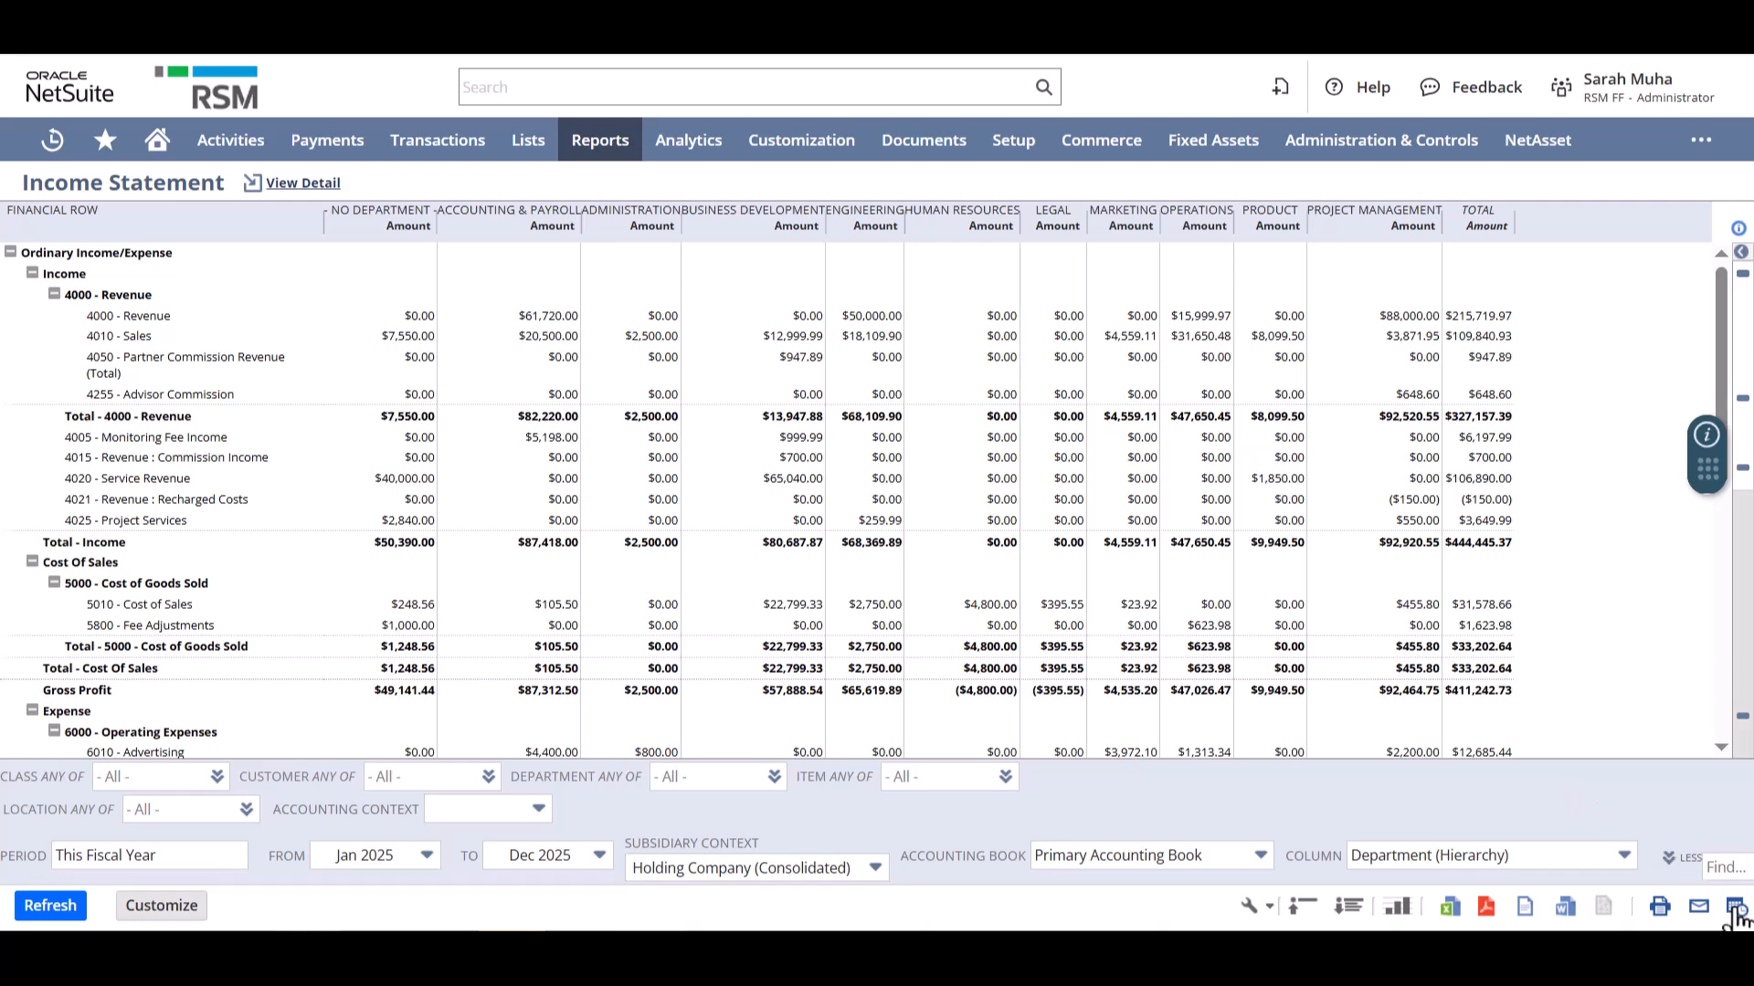
# - Start a schedule for the income statement that repeats weekly on Monday, Wednesday and Friday, reviewing its message settings
pyautogui.click(1734, 909)
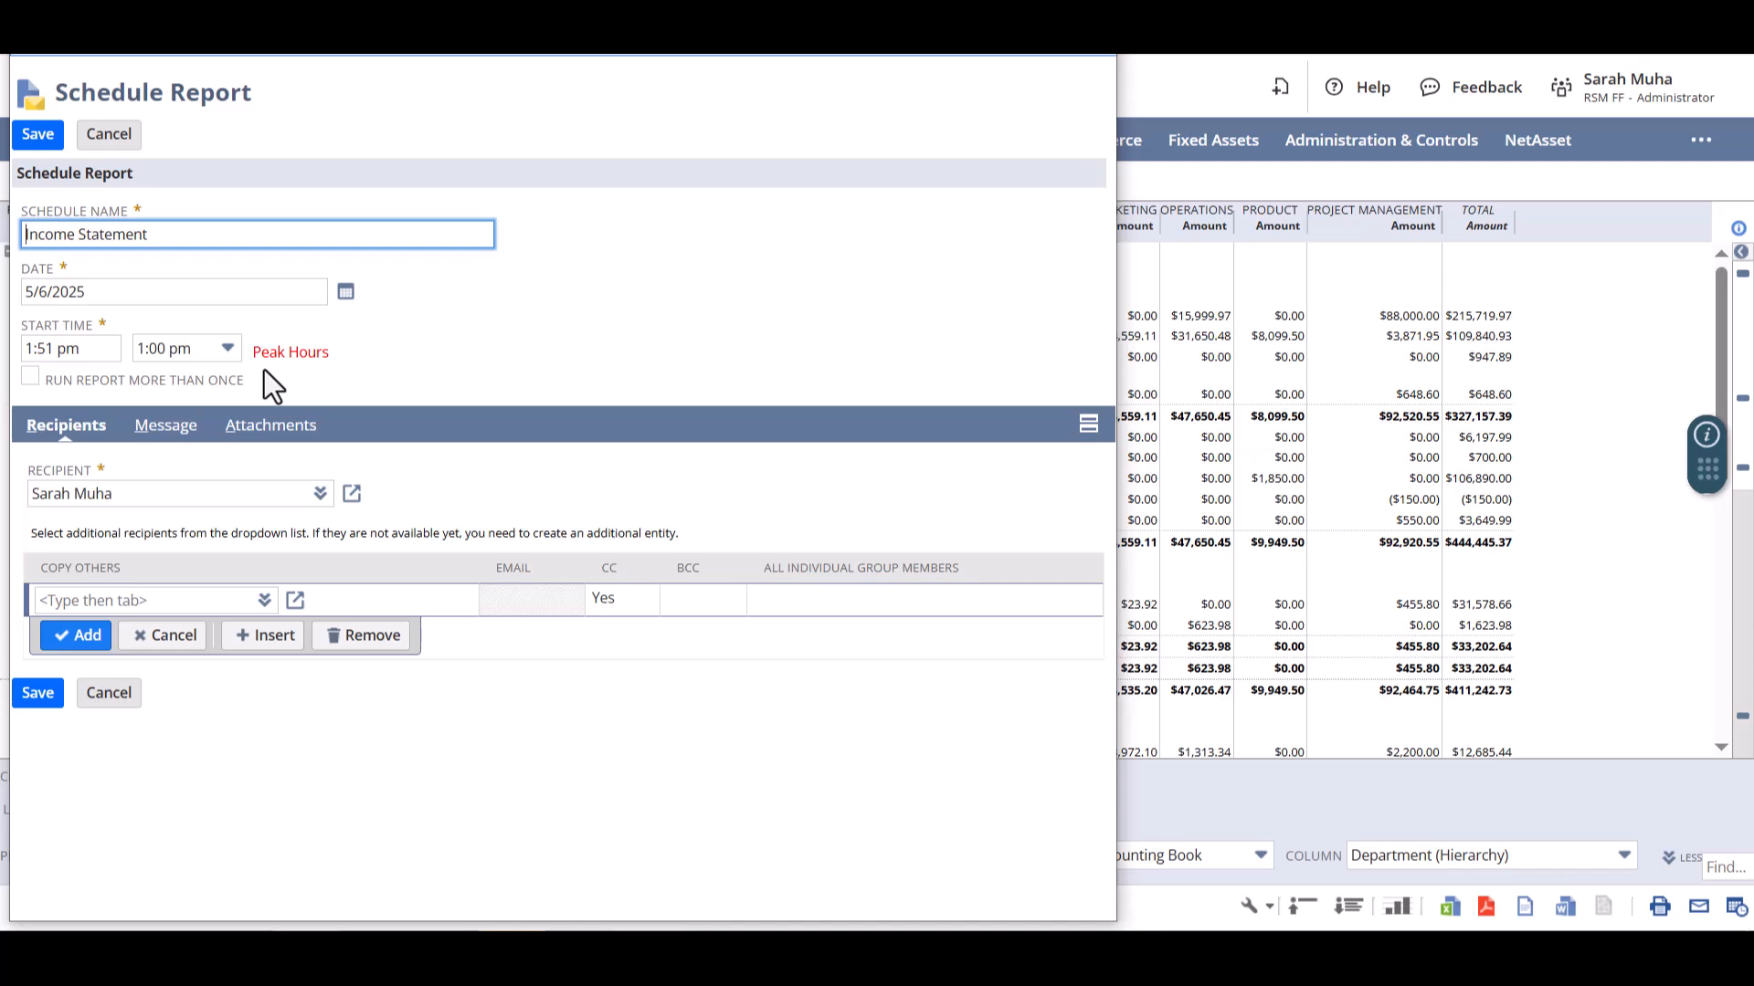
pyautogui.click(165, 429)
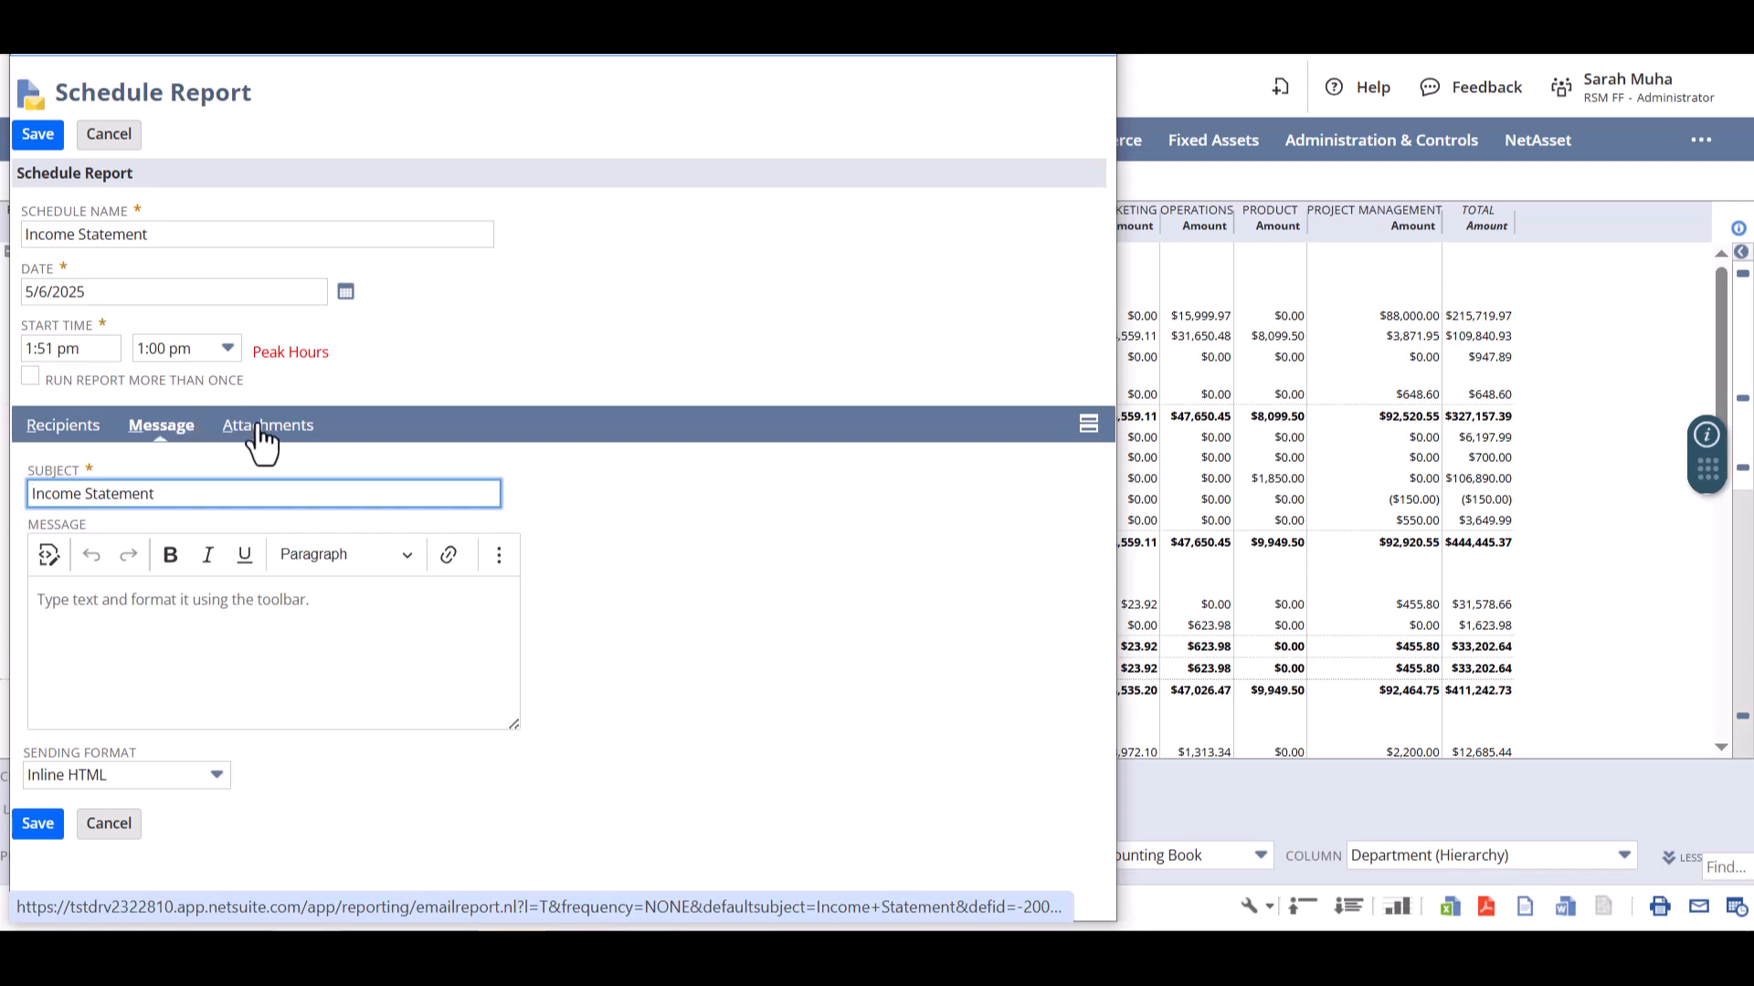
pyautogui.click(30, 377)
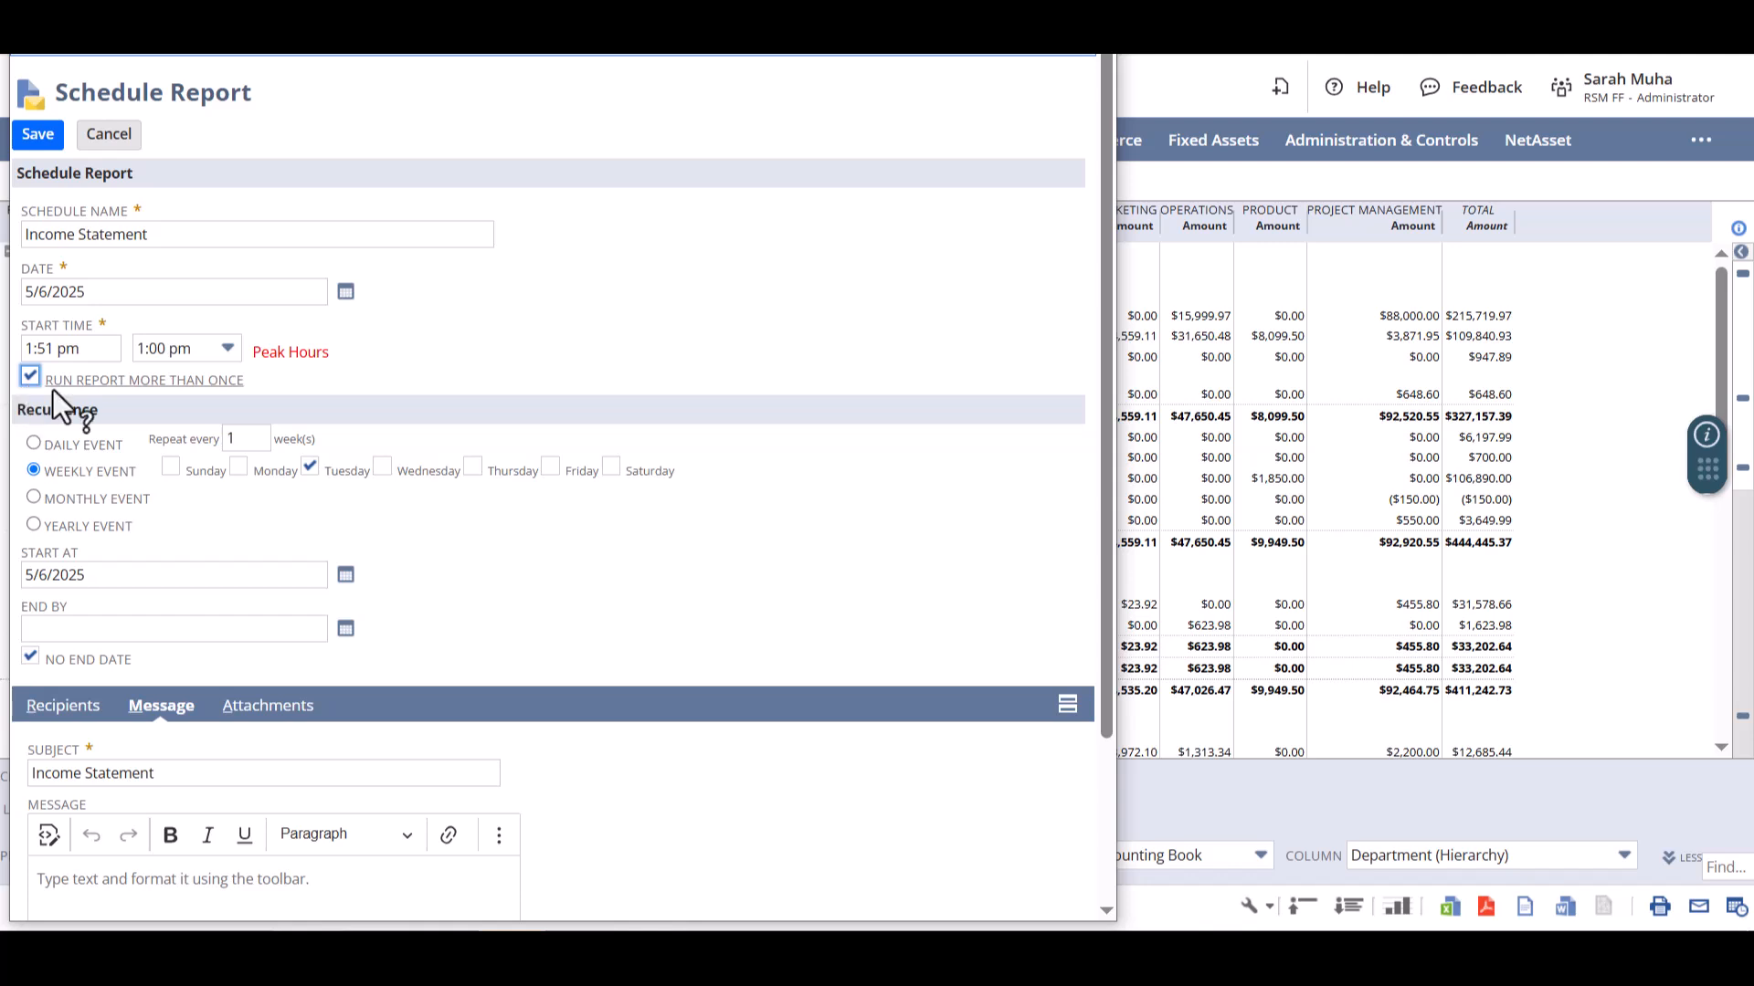
pyautogui.click(310, 470)
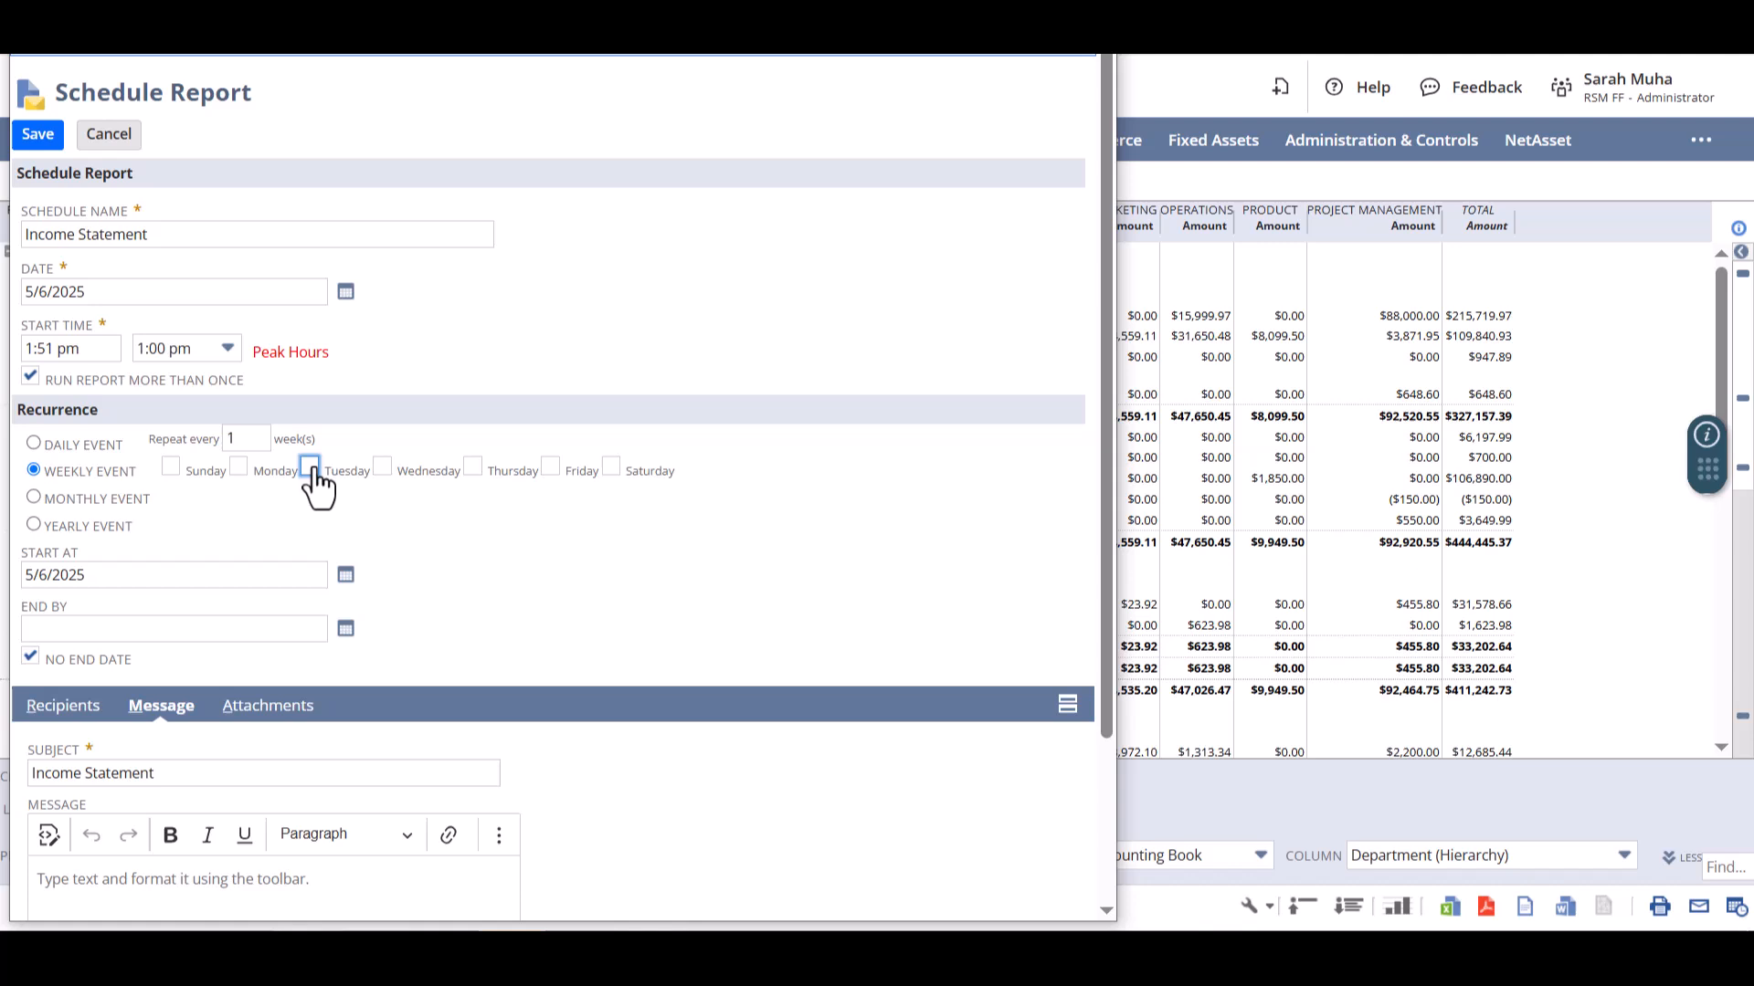
pyautogui.click(238, 468)
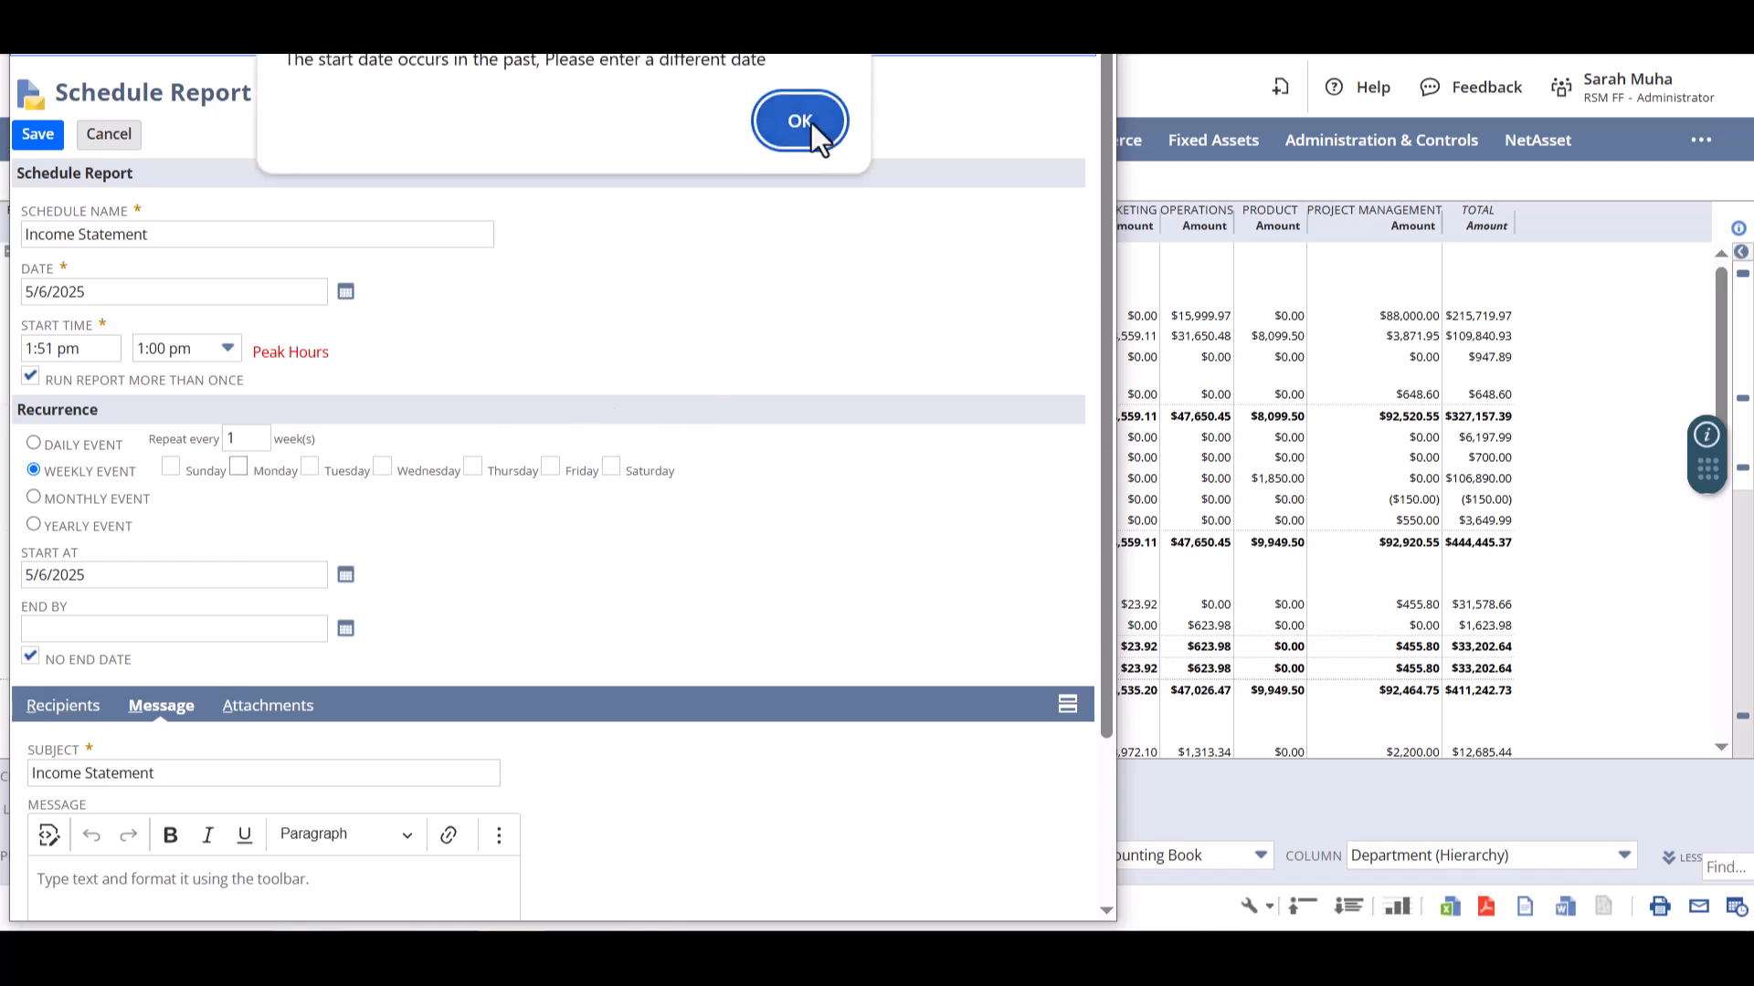
pyautogui.click(799, 120)
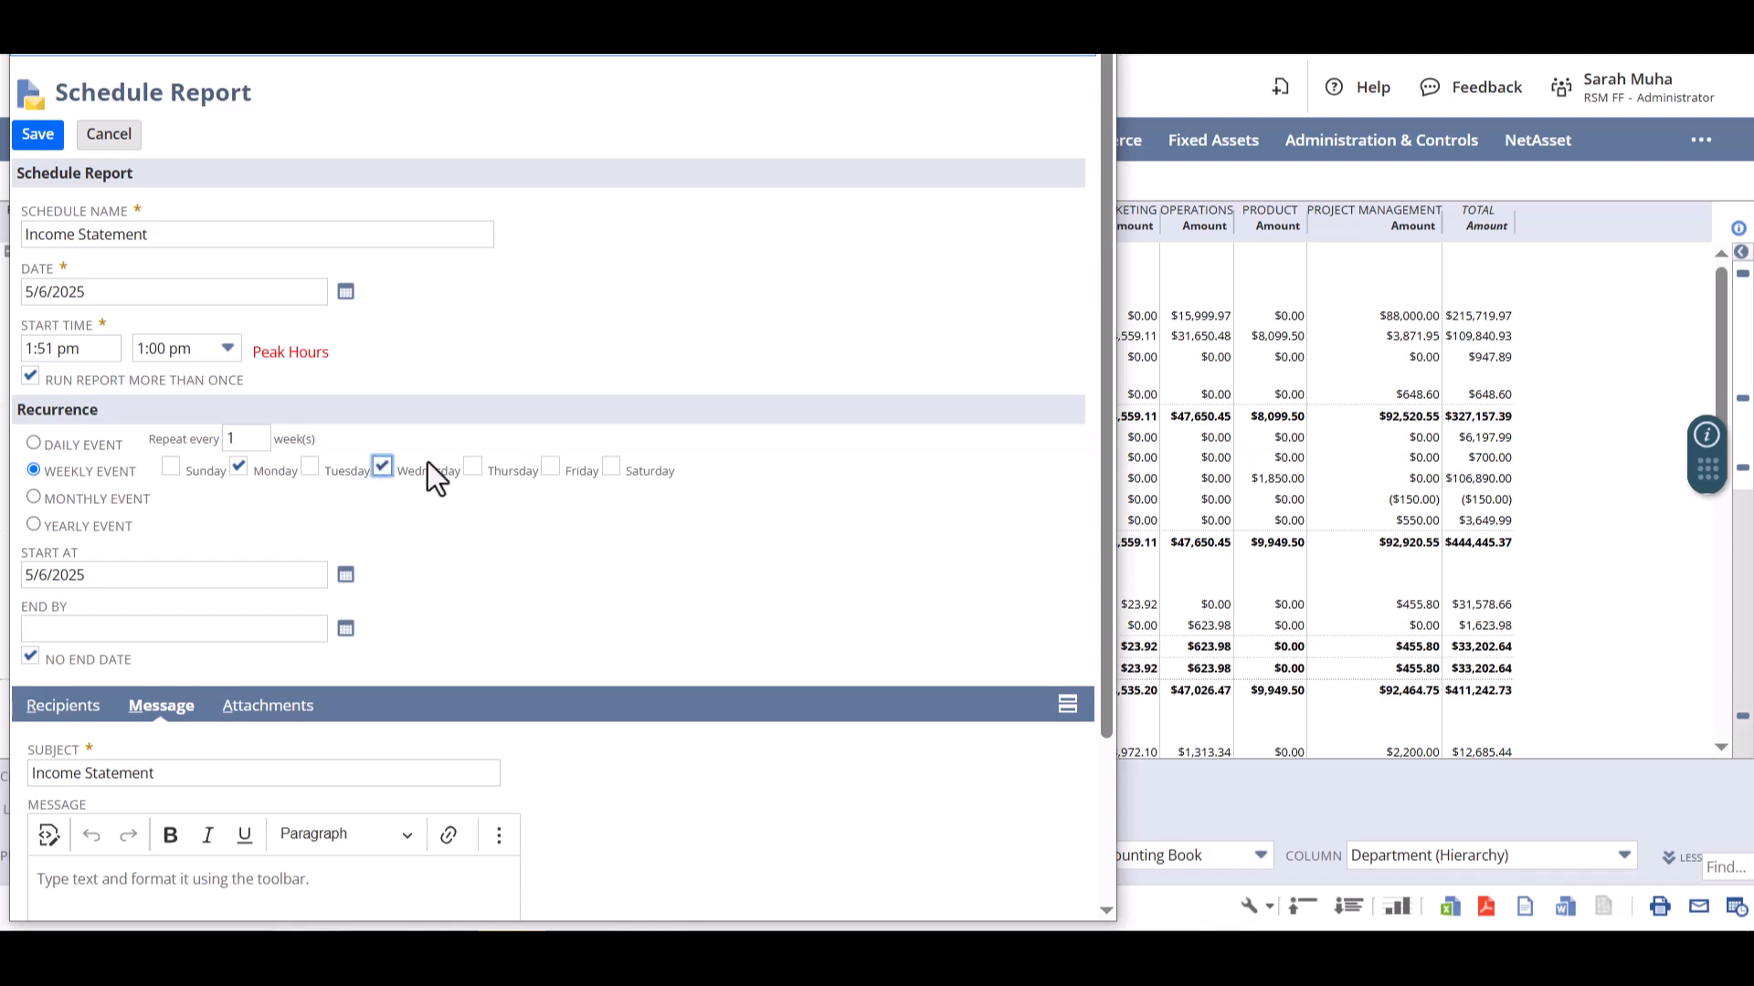
pyautogui.click(549, 468)
# - Set the report schedule's start time to 2:00 pm and close the form without saving
pyautogui.click(227, 348)
pyautogui.click(173, 408)
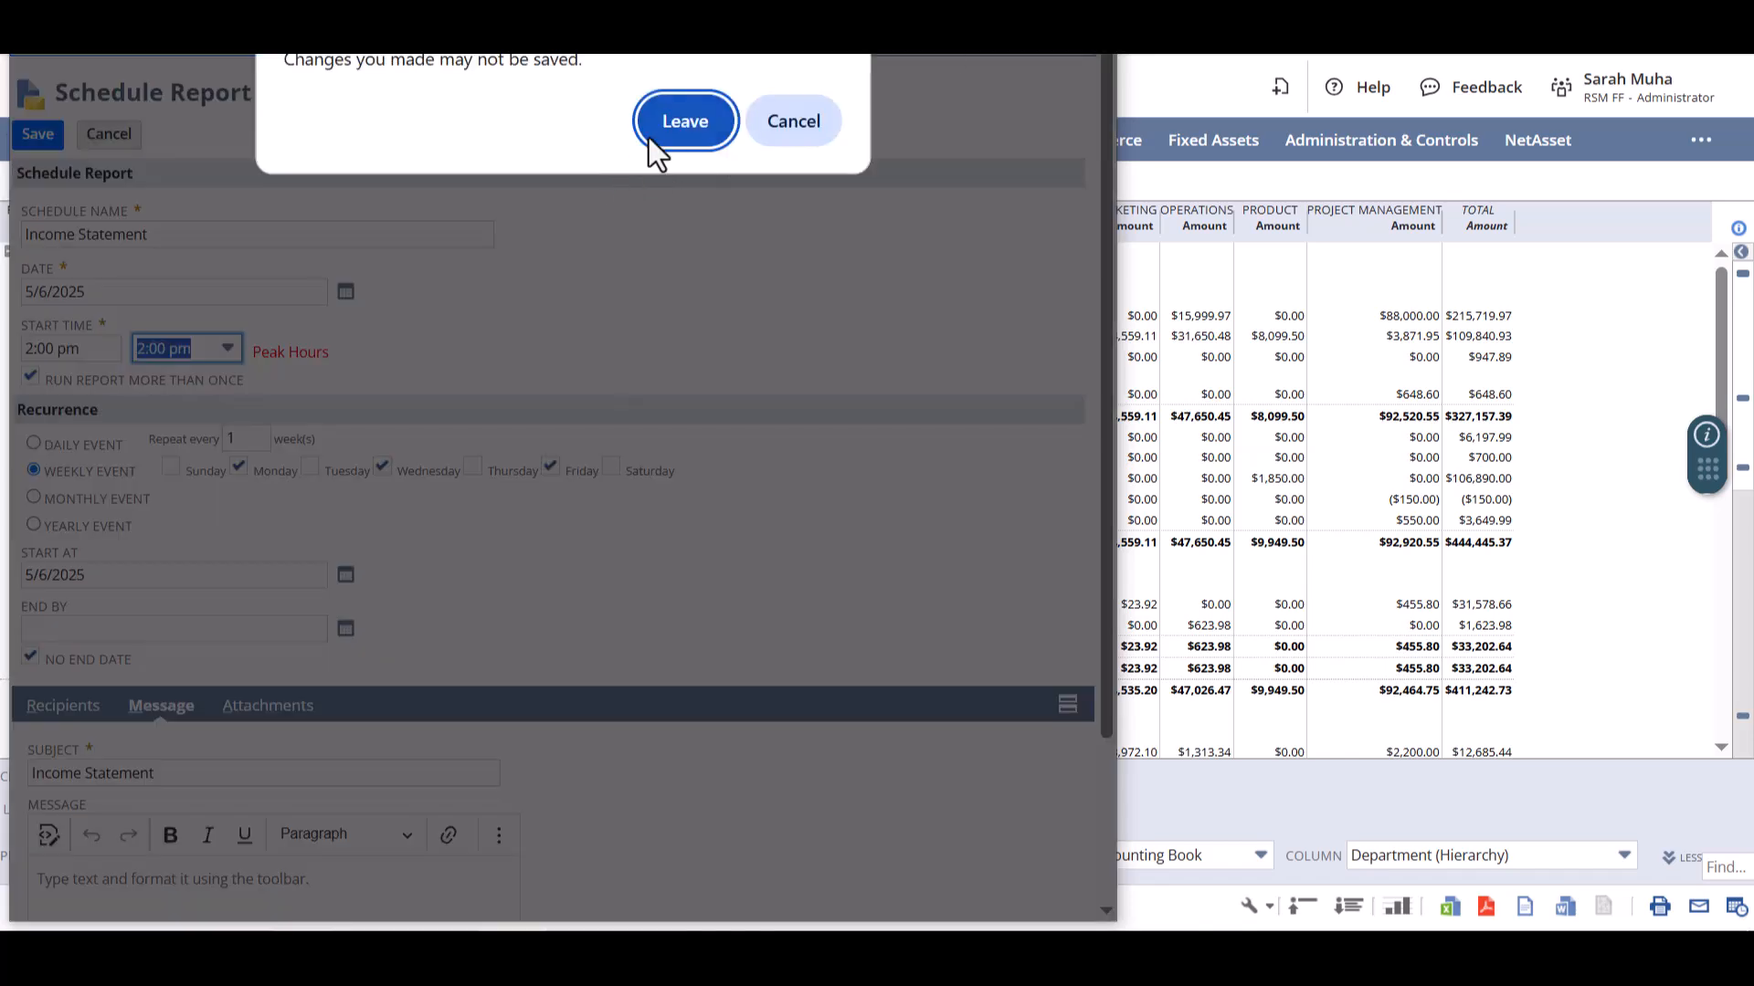
pyautogui.click(650, 132)
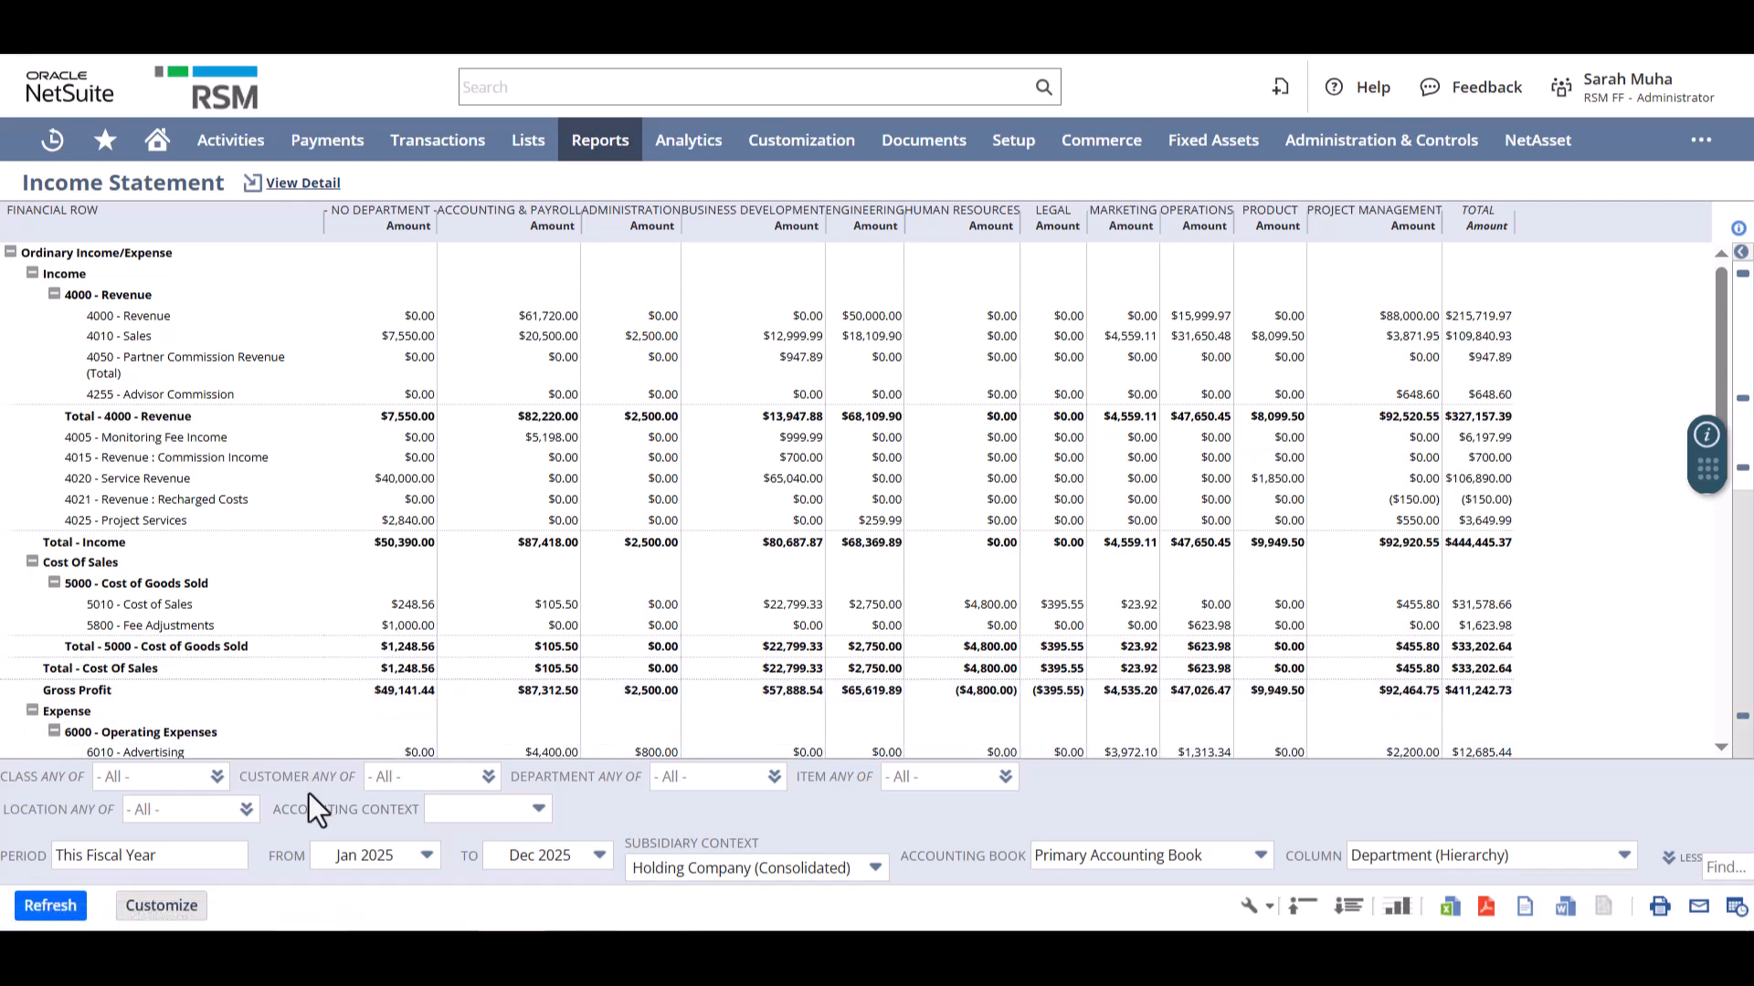
# - Customize the income statement in the Financial Report Builder and group its Income row by Class
pyautogui.click(163, 907)
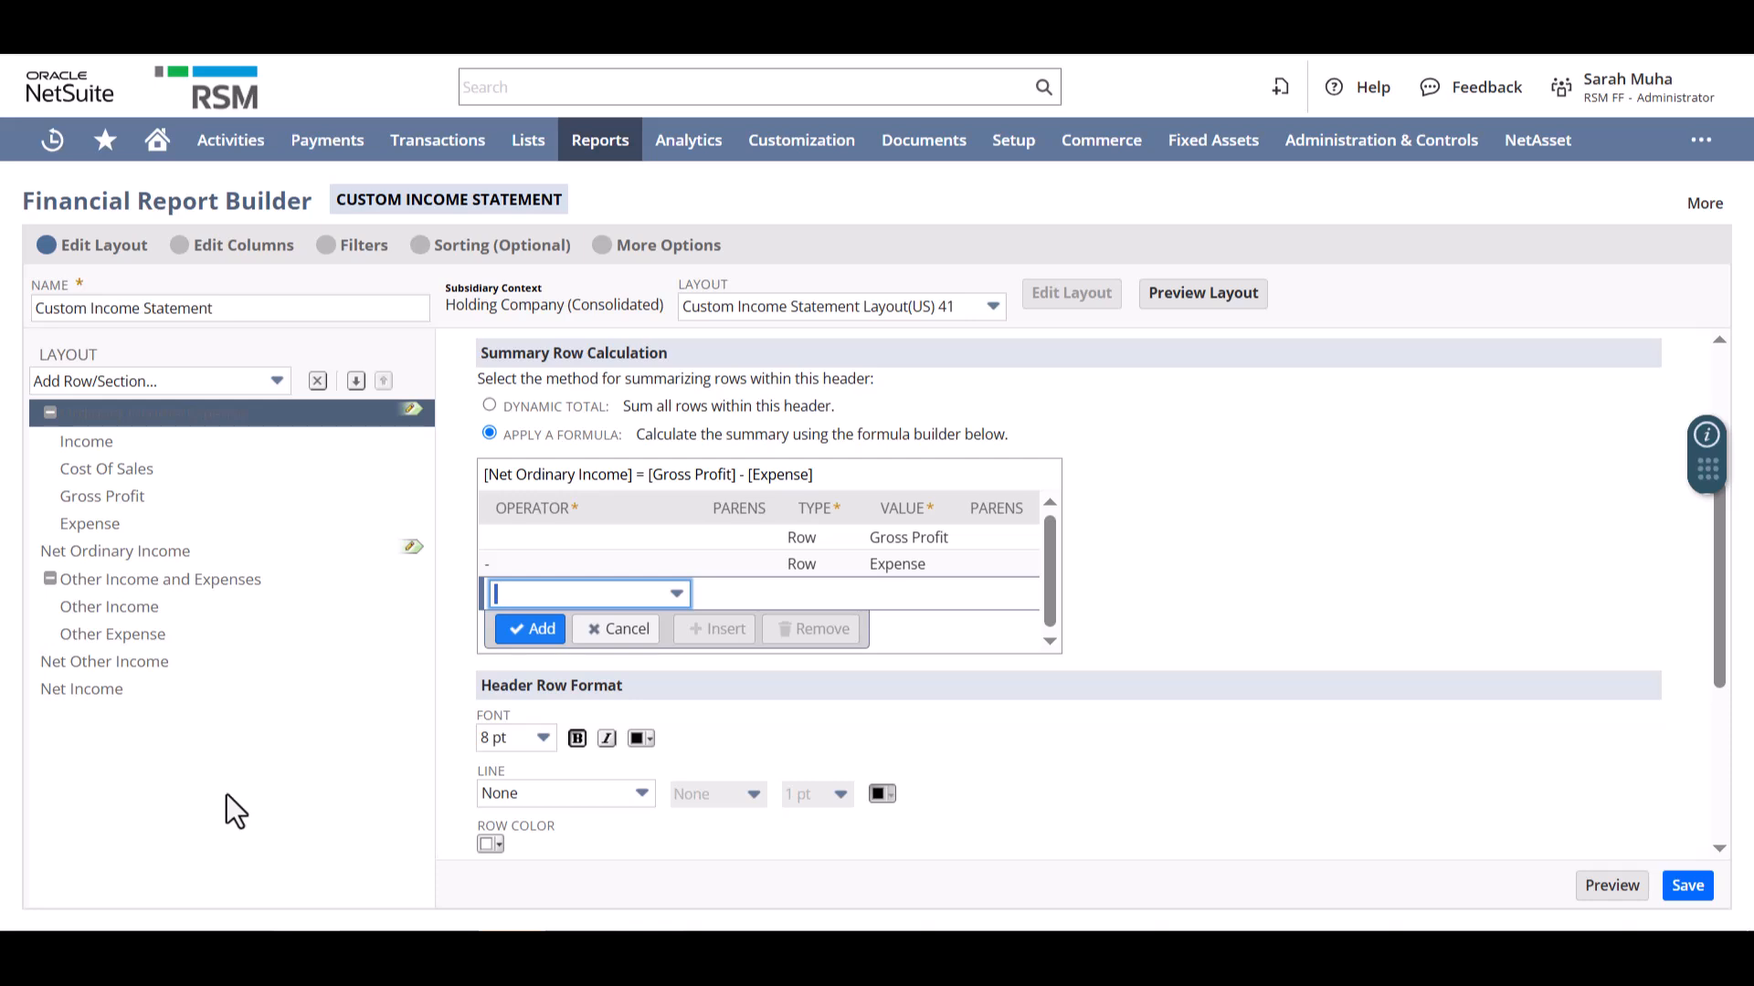
pyautogui.click(100, 443)
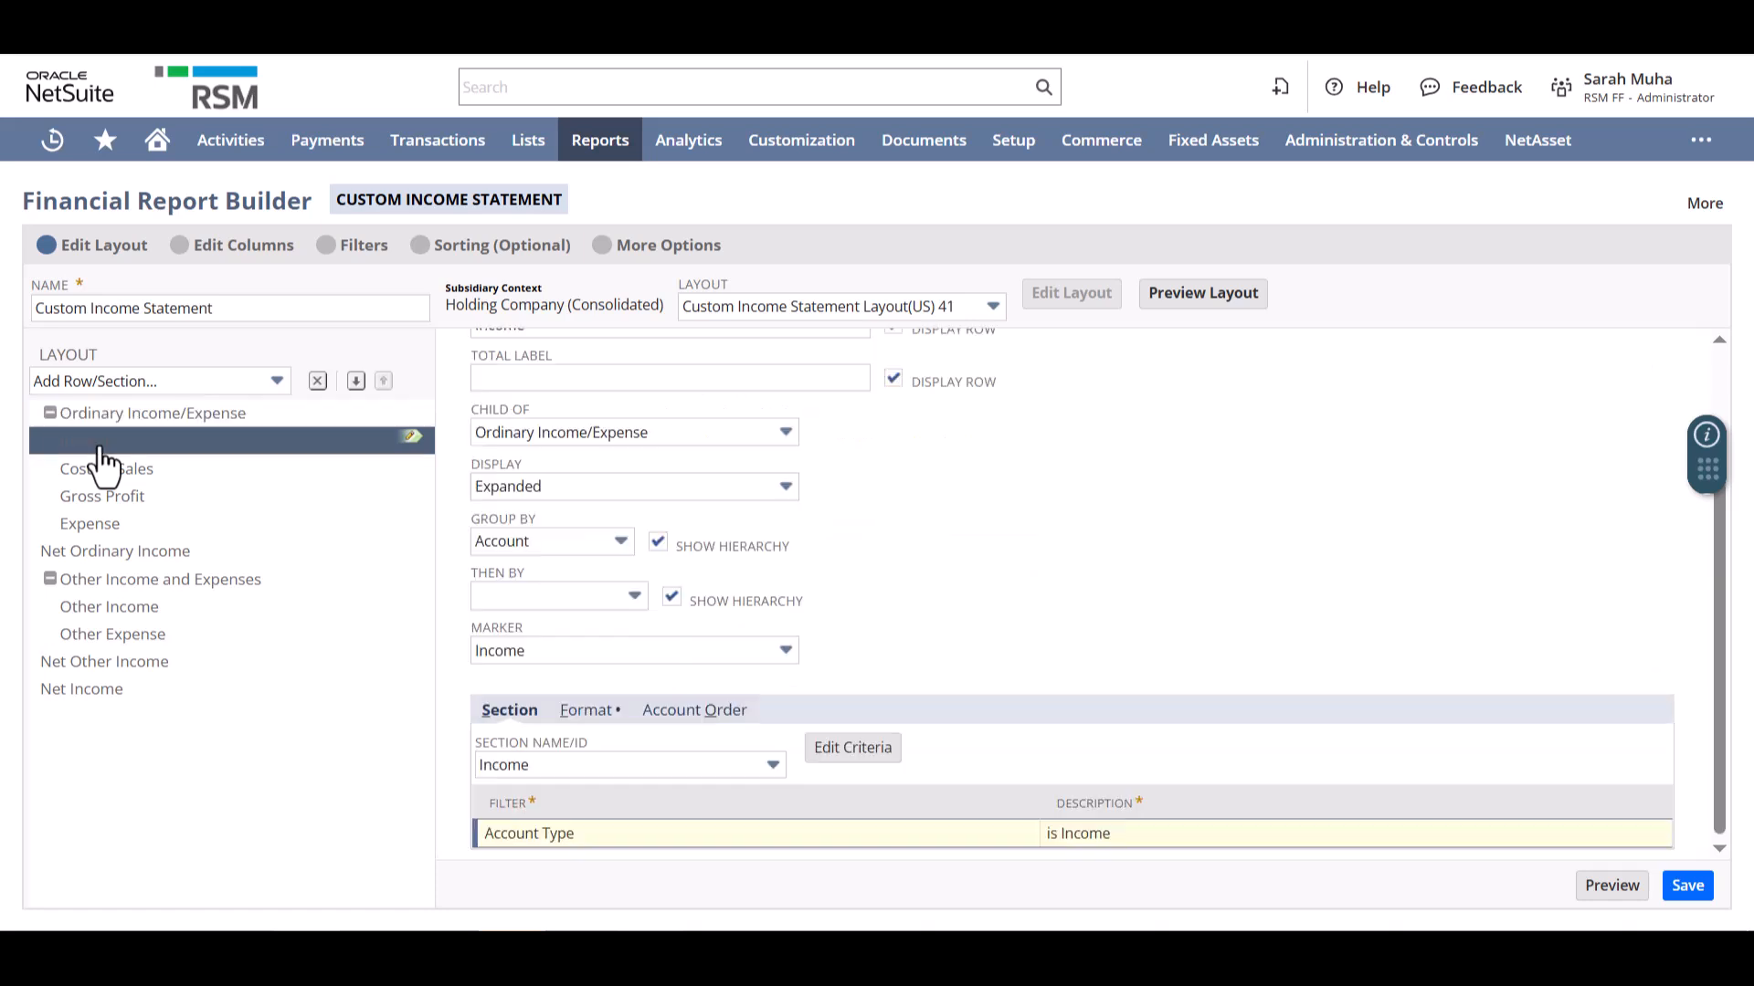
pyautogui.click(548, 540)
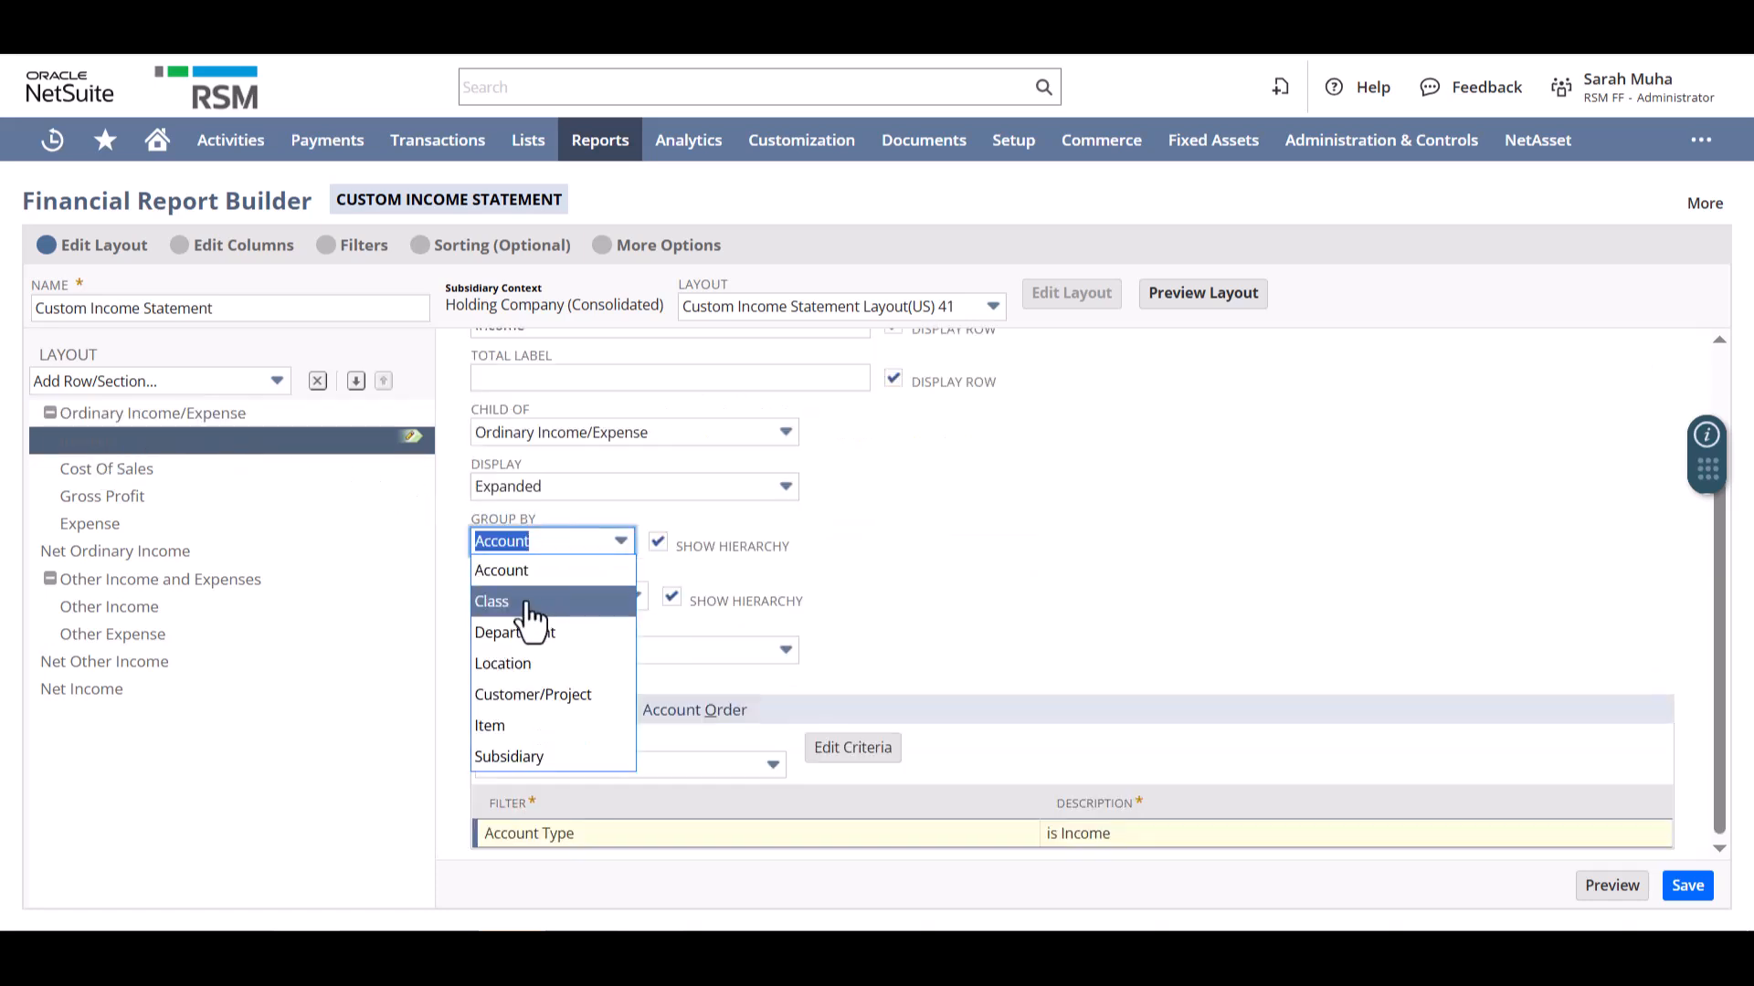
pyautogui.press('Escape')
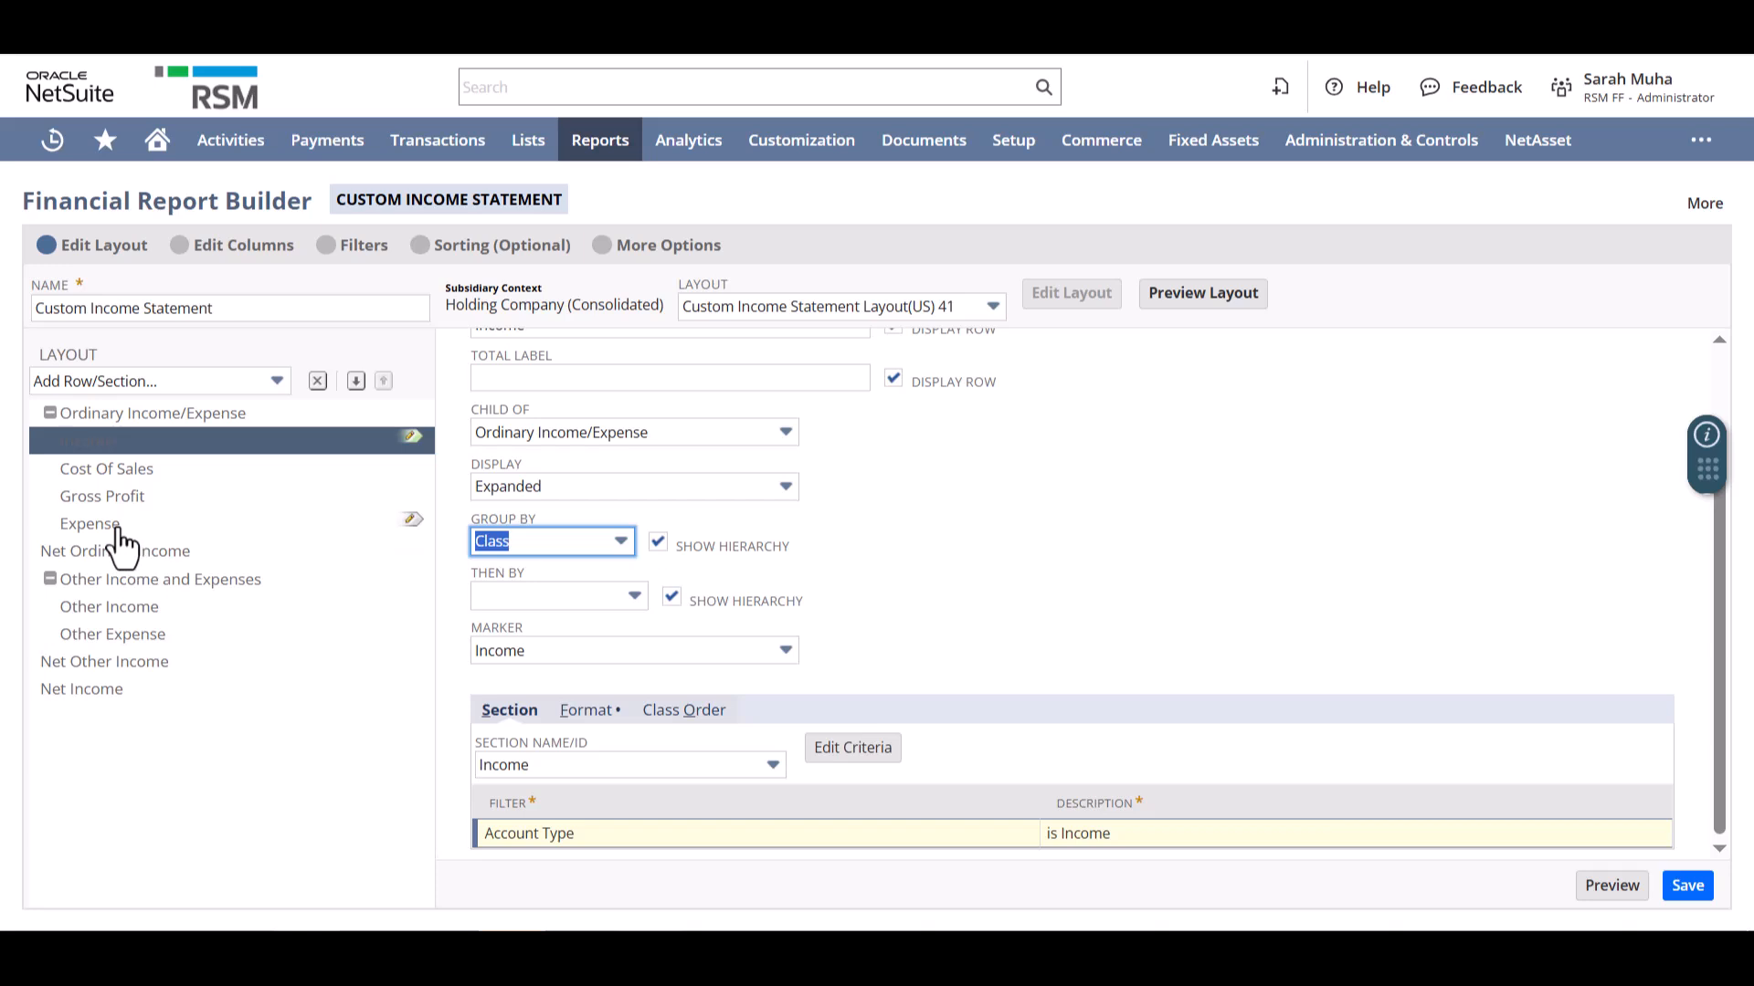
# - Group the Expense row of the custom income statement layout by Department
pyautogui.click(165, 526)
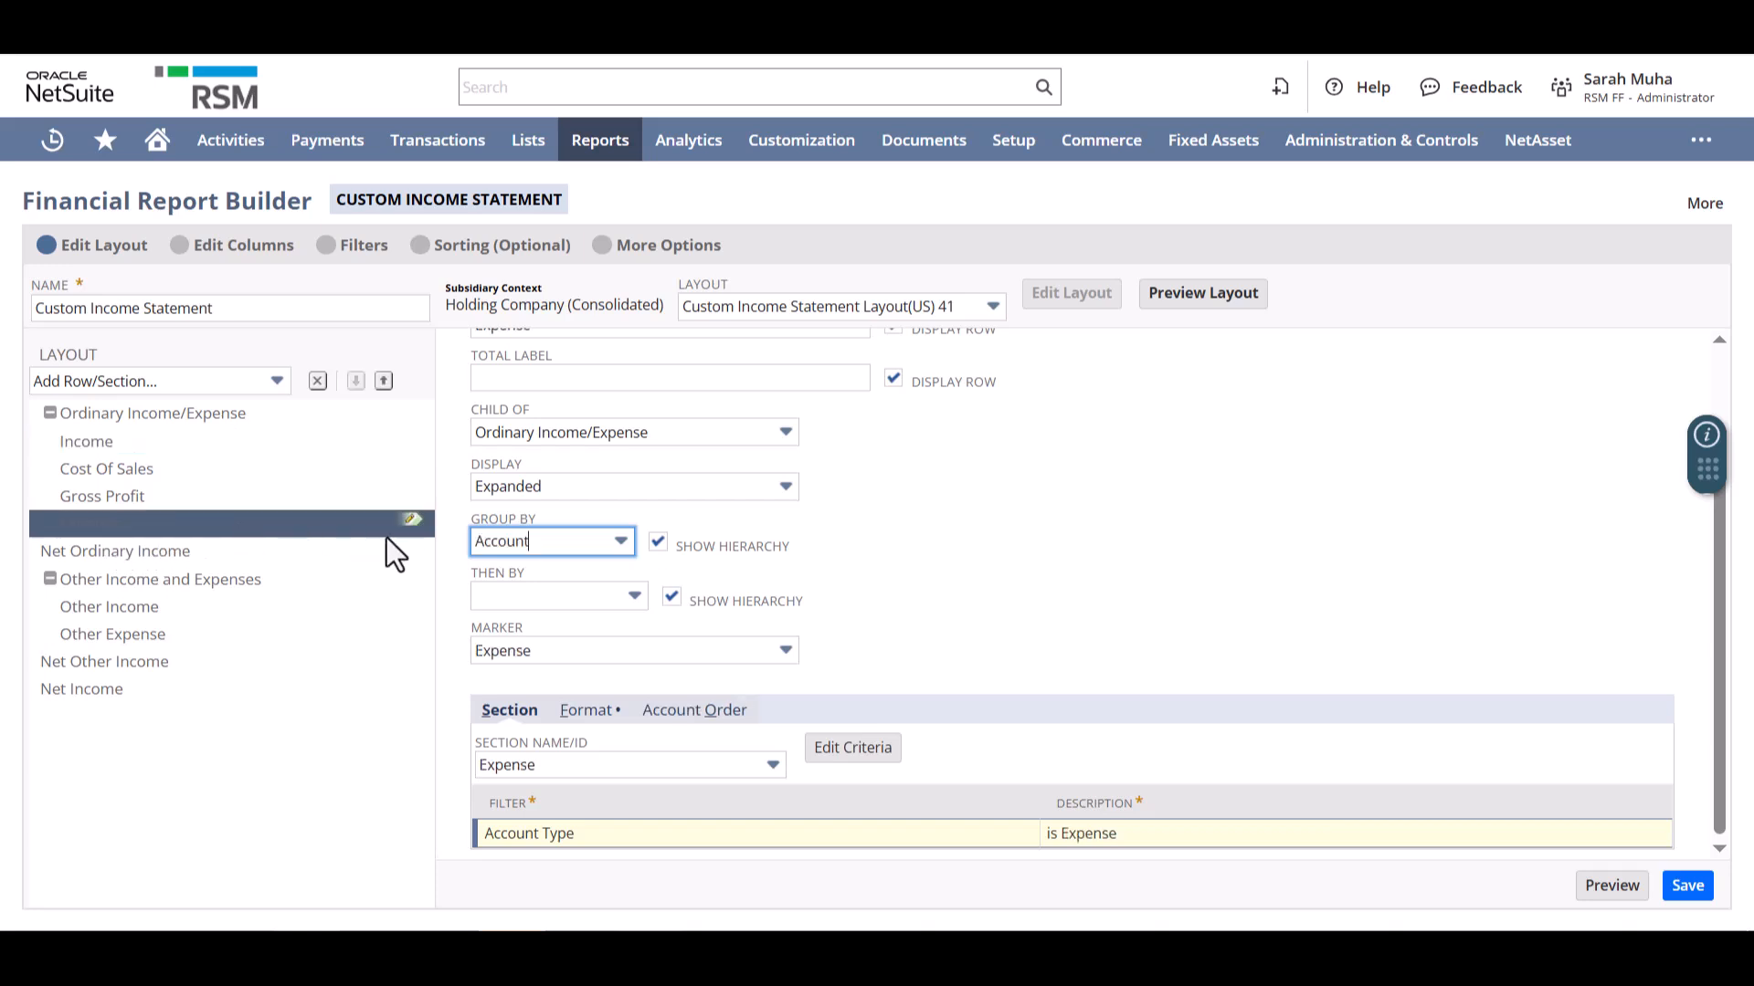
pyautogui.click(587, 542)
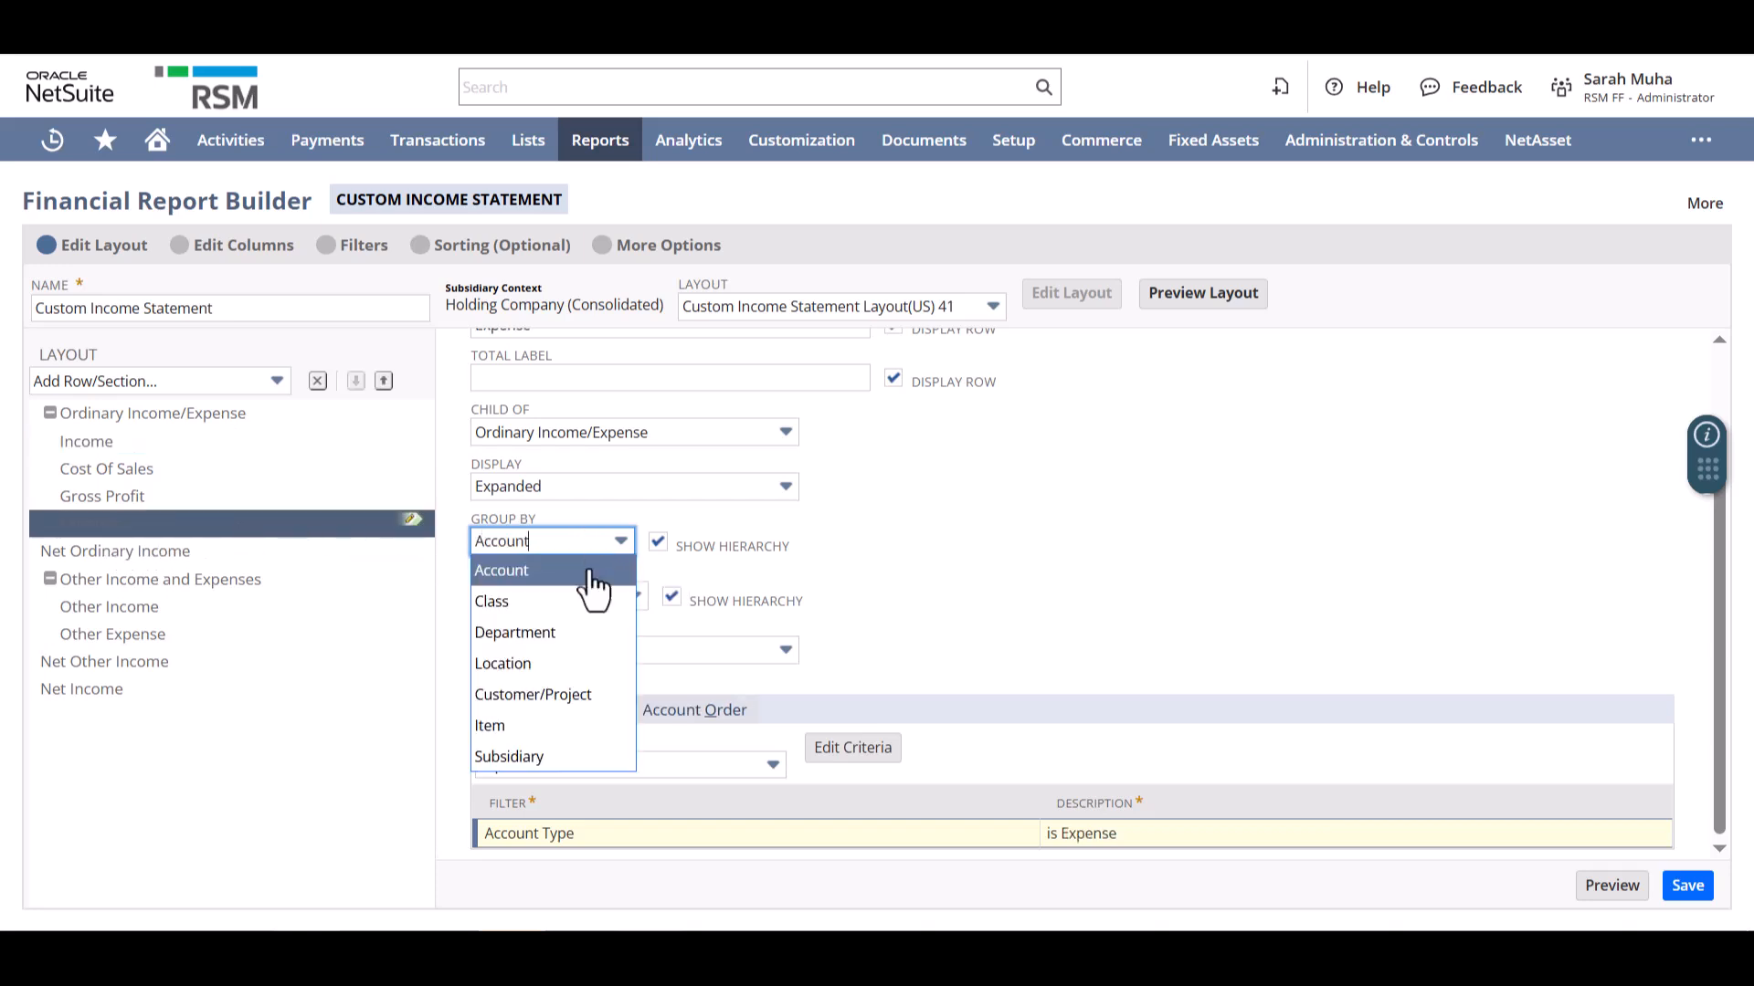
pyautogui.click(571, 634)
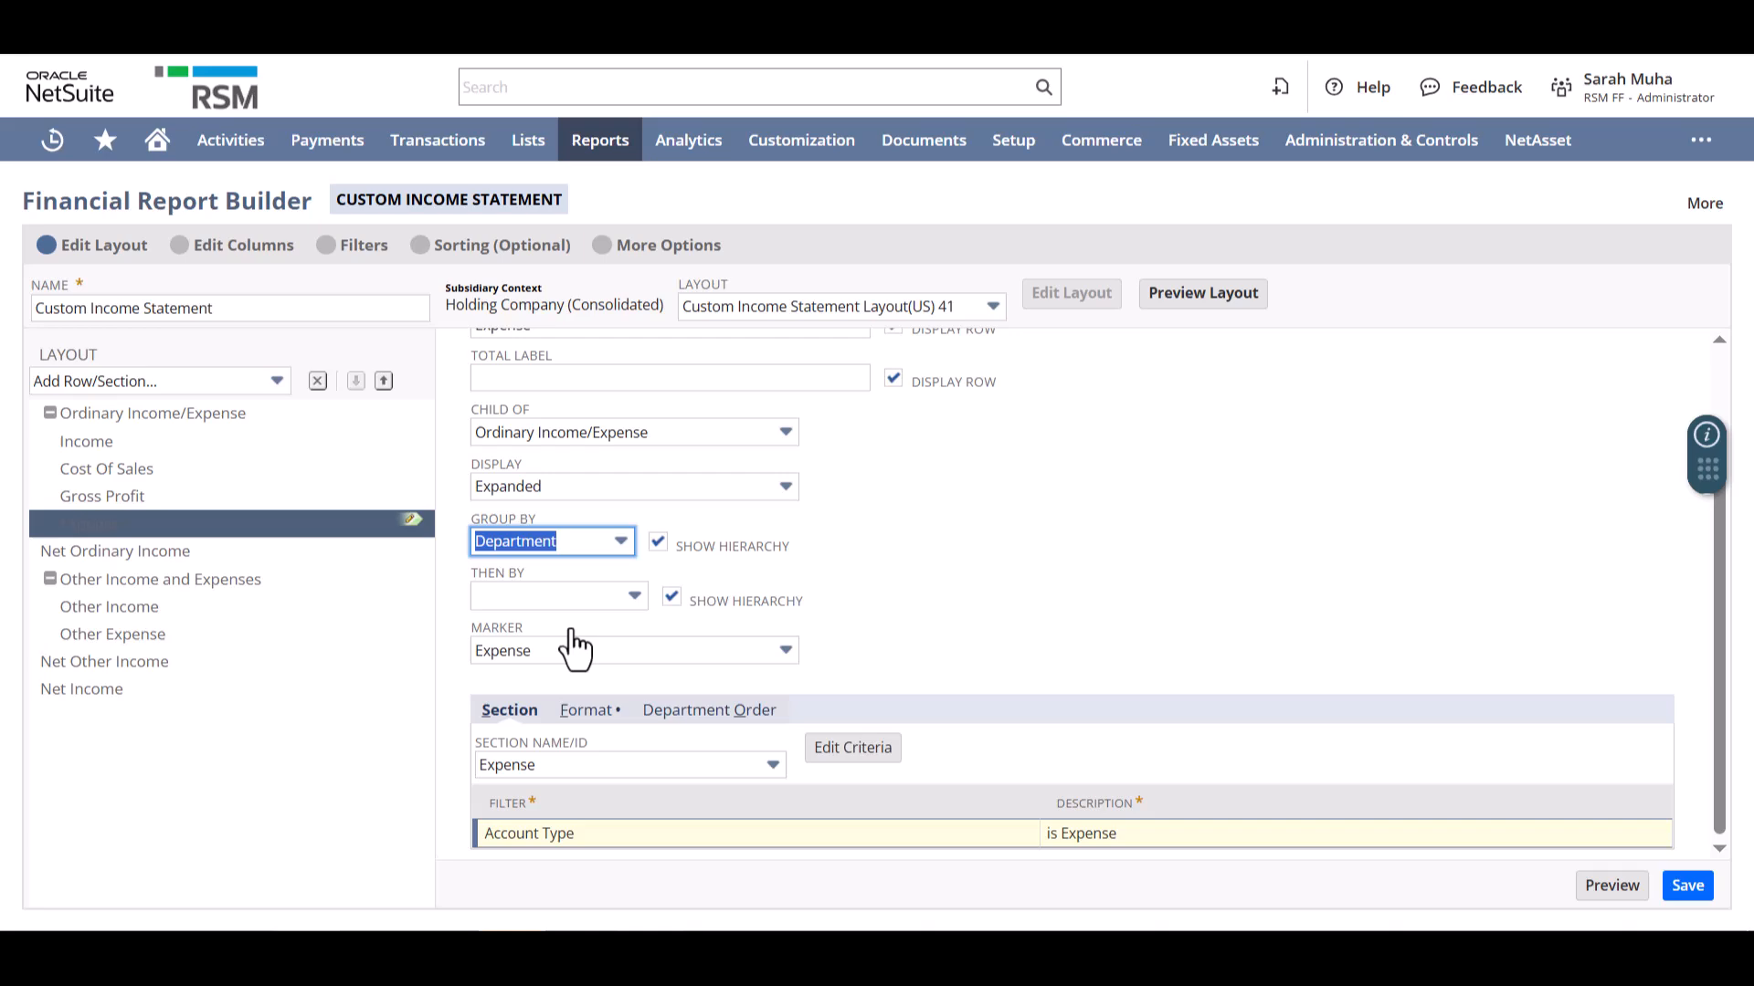
# - Preview the custom income statement, review its Income and Expense rows by class and department, and return to the customization
pyautogui.click(1609, 893)
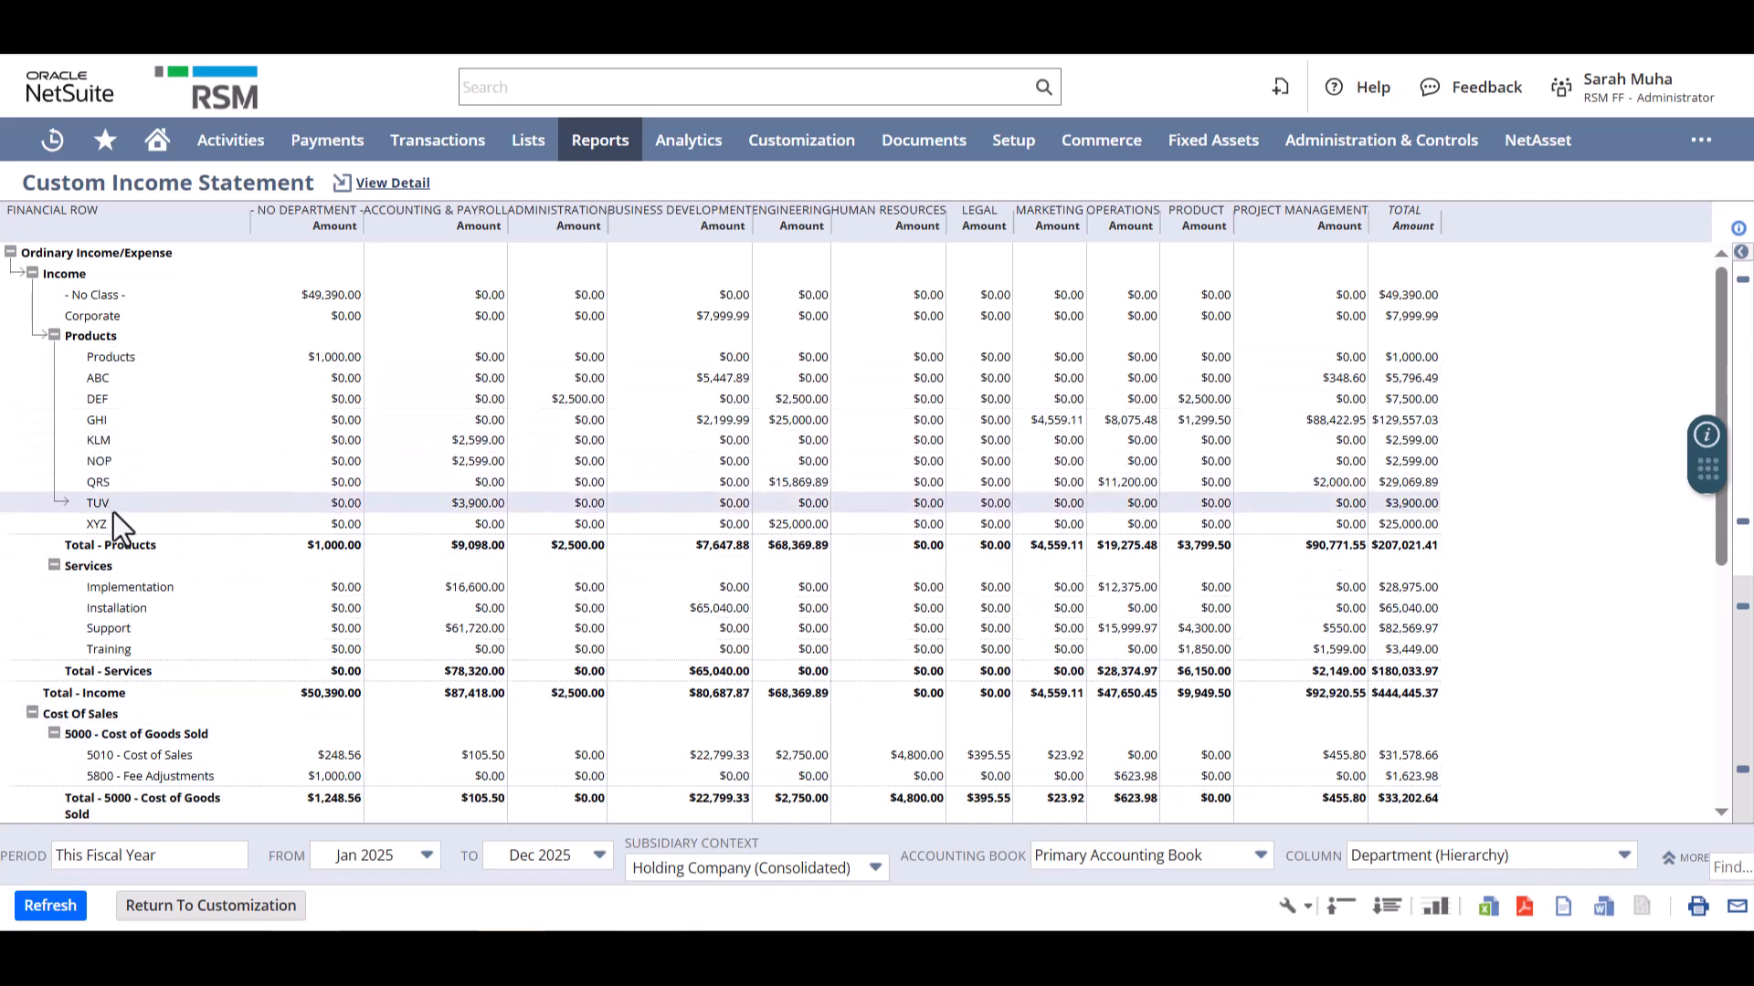
pyautogui.scroll(-1, 114, 511)
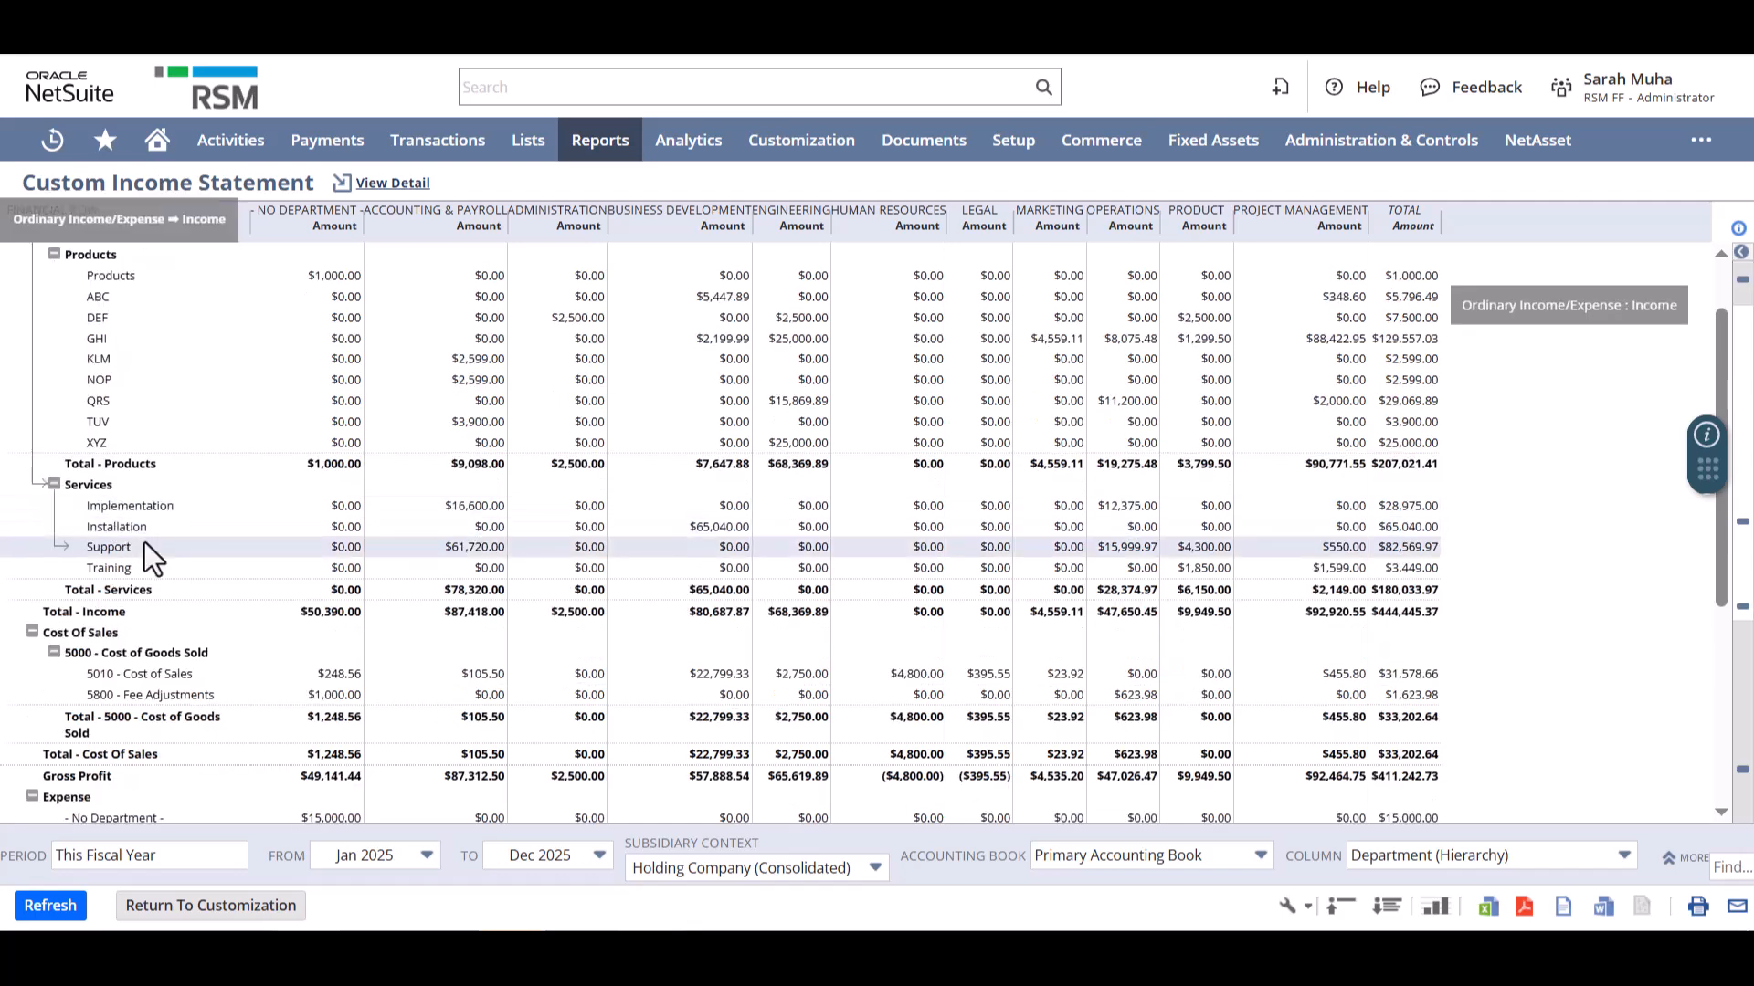
pyautogui.scroll(-3, 149, 548)
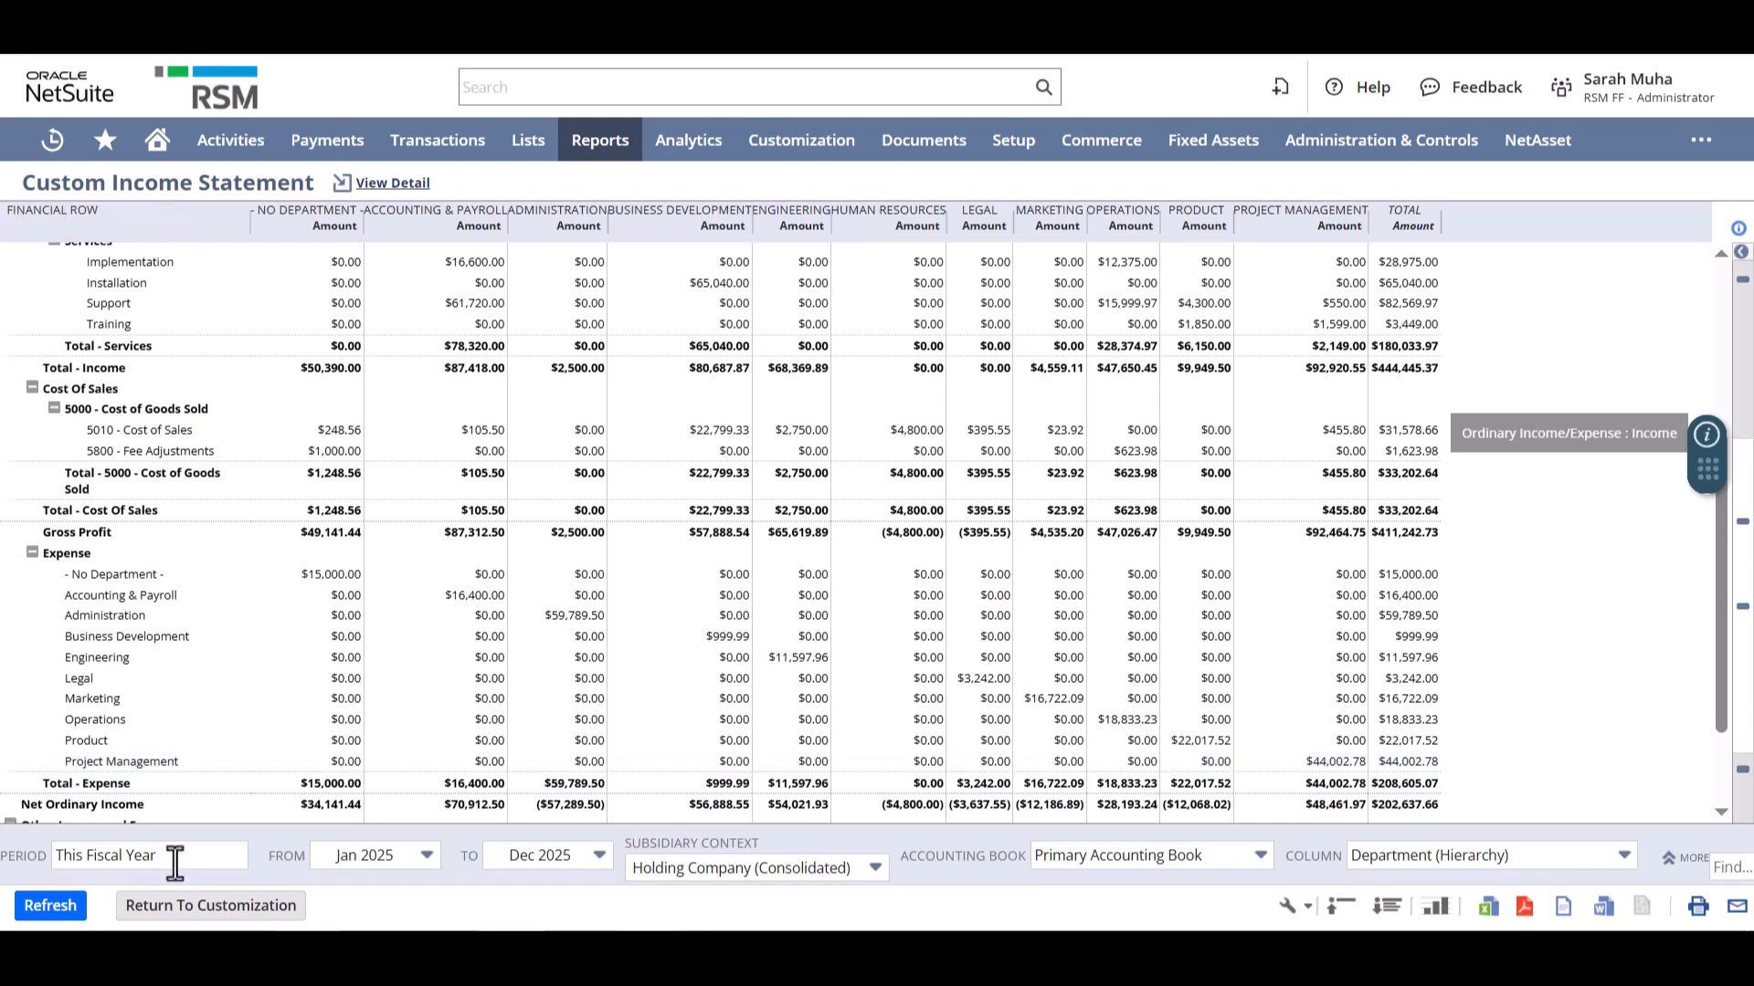
pyautogui.click(196, 907)
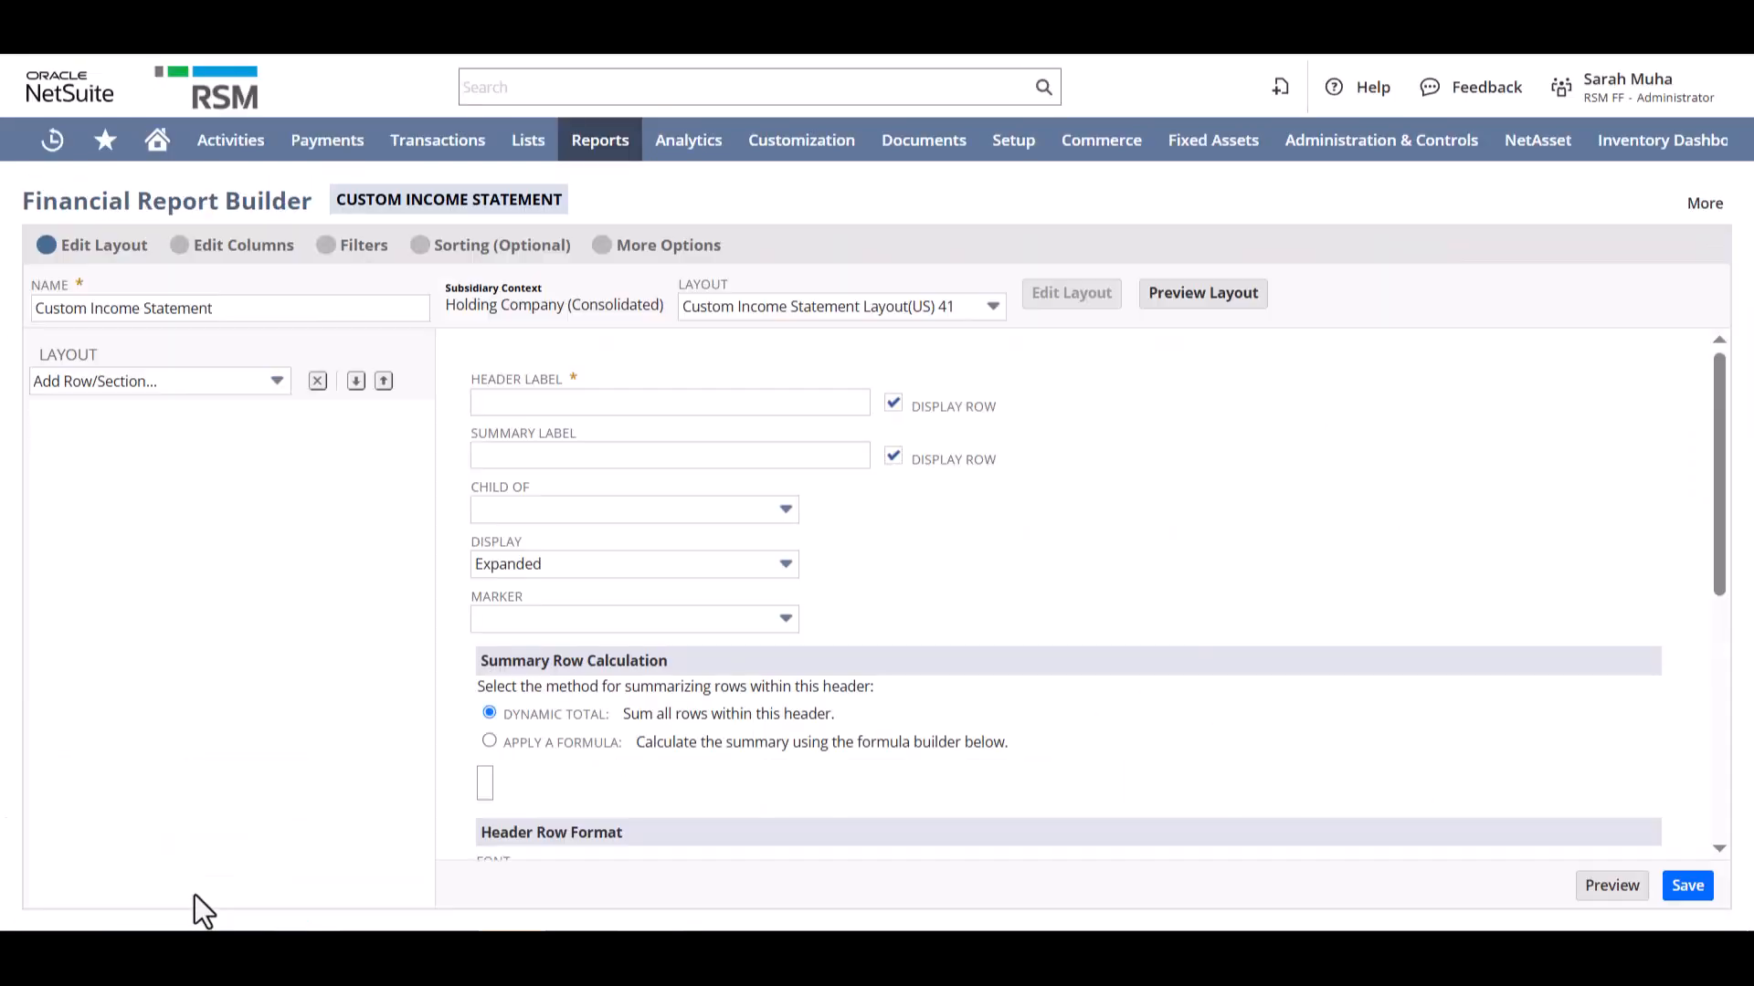
# - Review the custom report's columns, filters and additional options down to the audience settings, and preview the report again
pyautogui.click(266, 244)
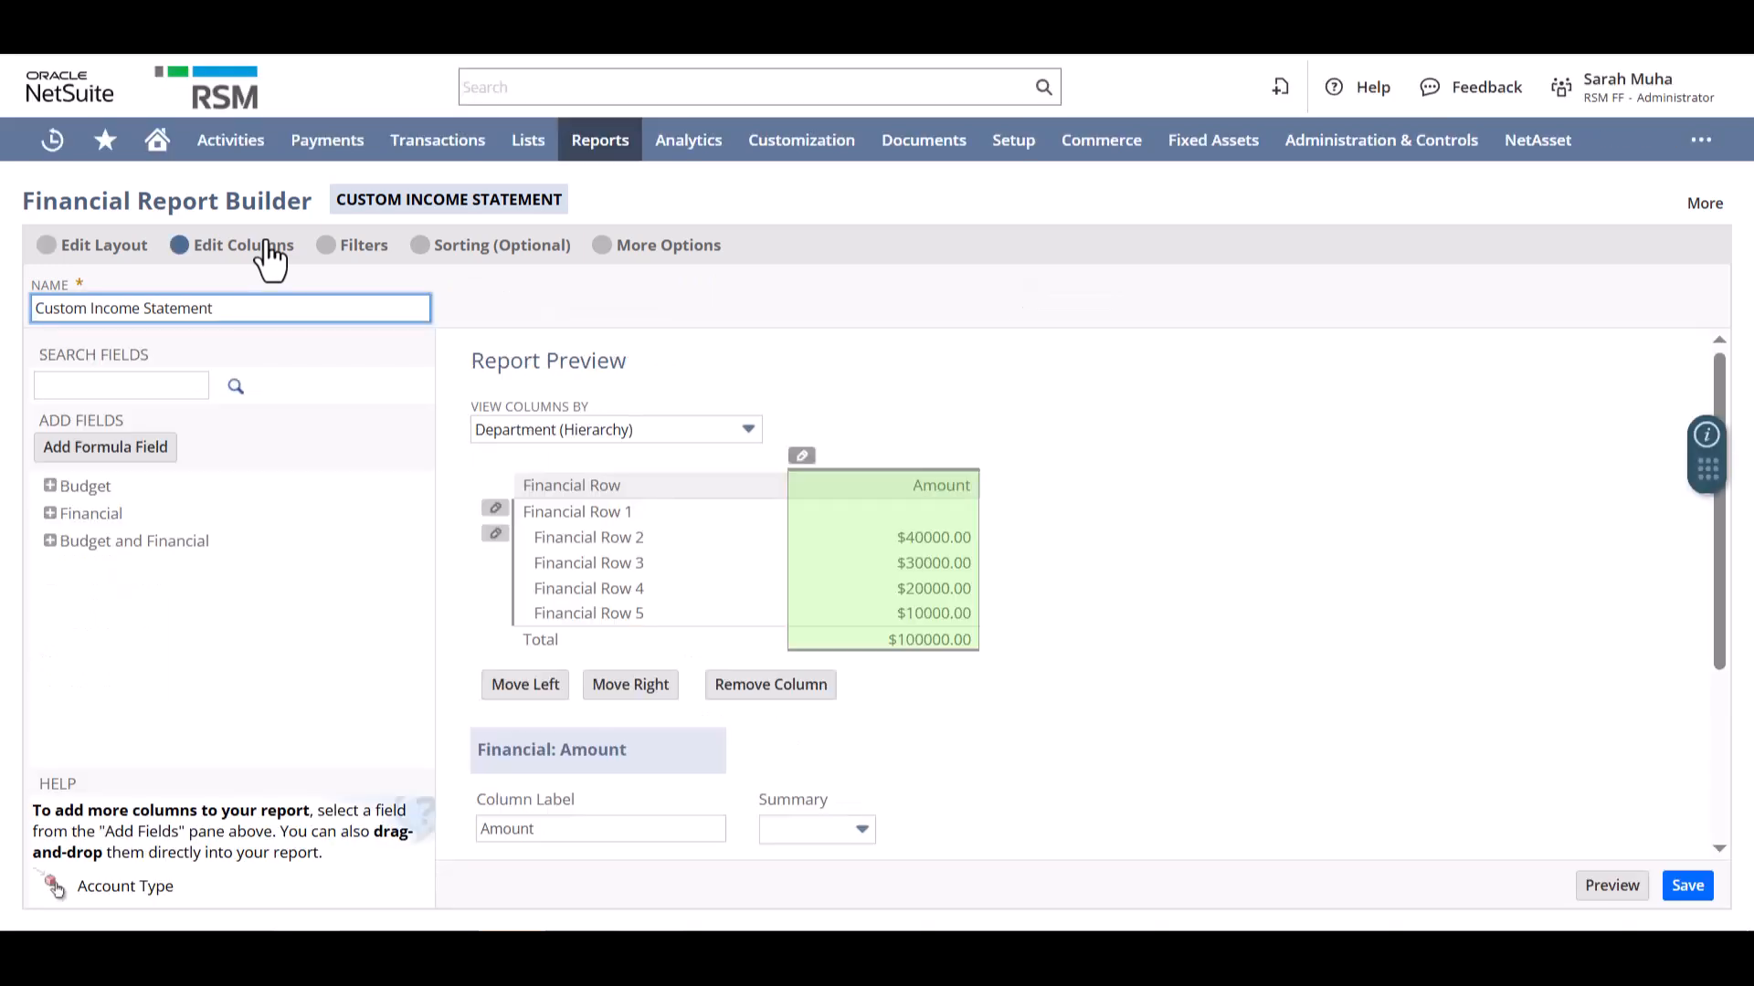
pyautogui.click(369, 252)
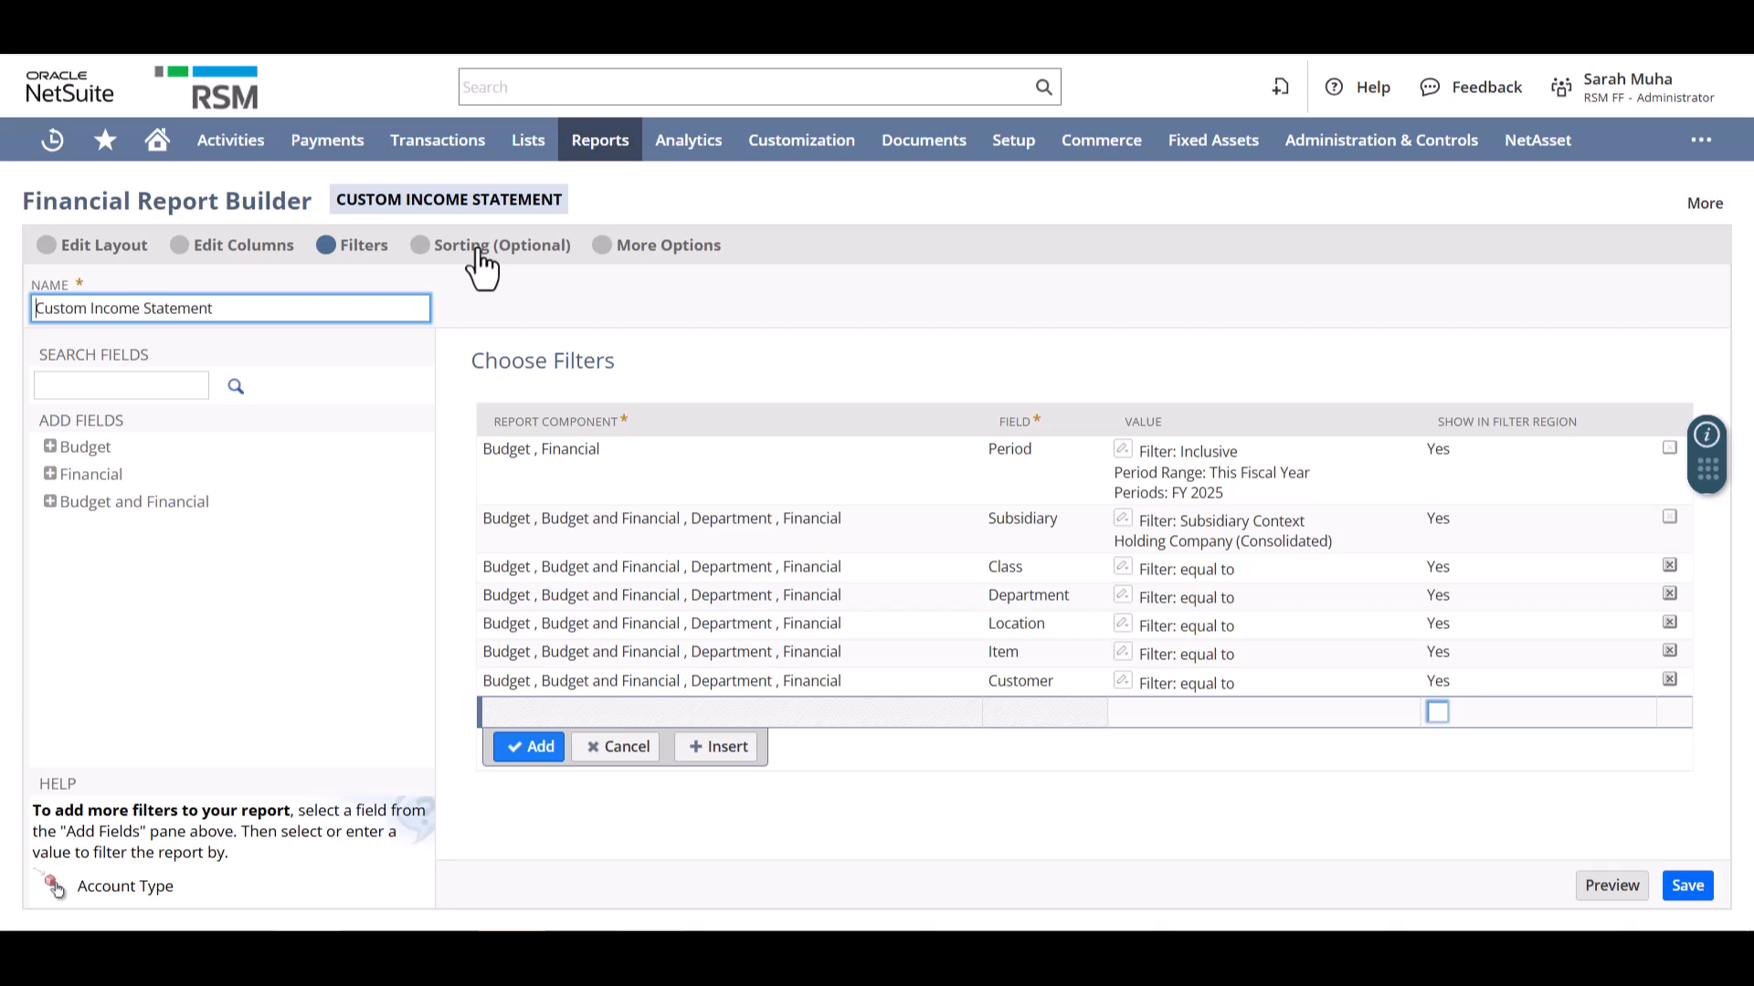
pyautogui.click(655, 253)
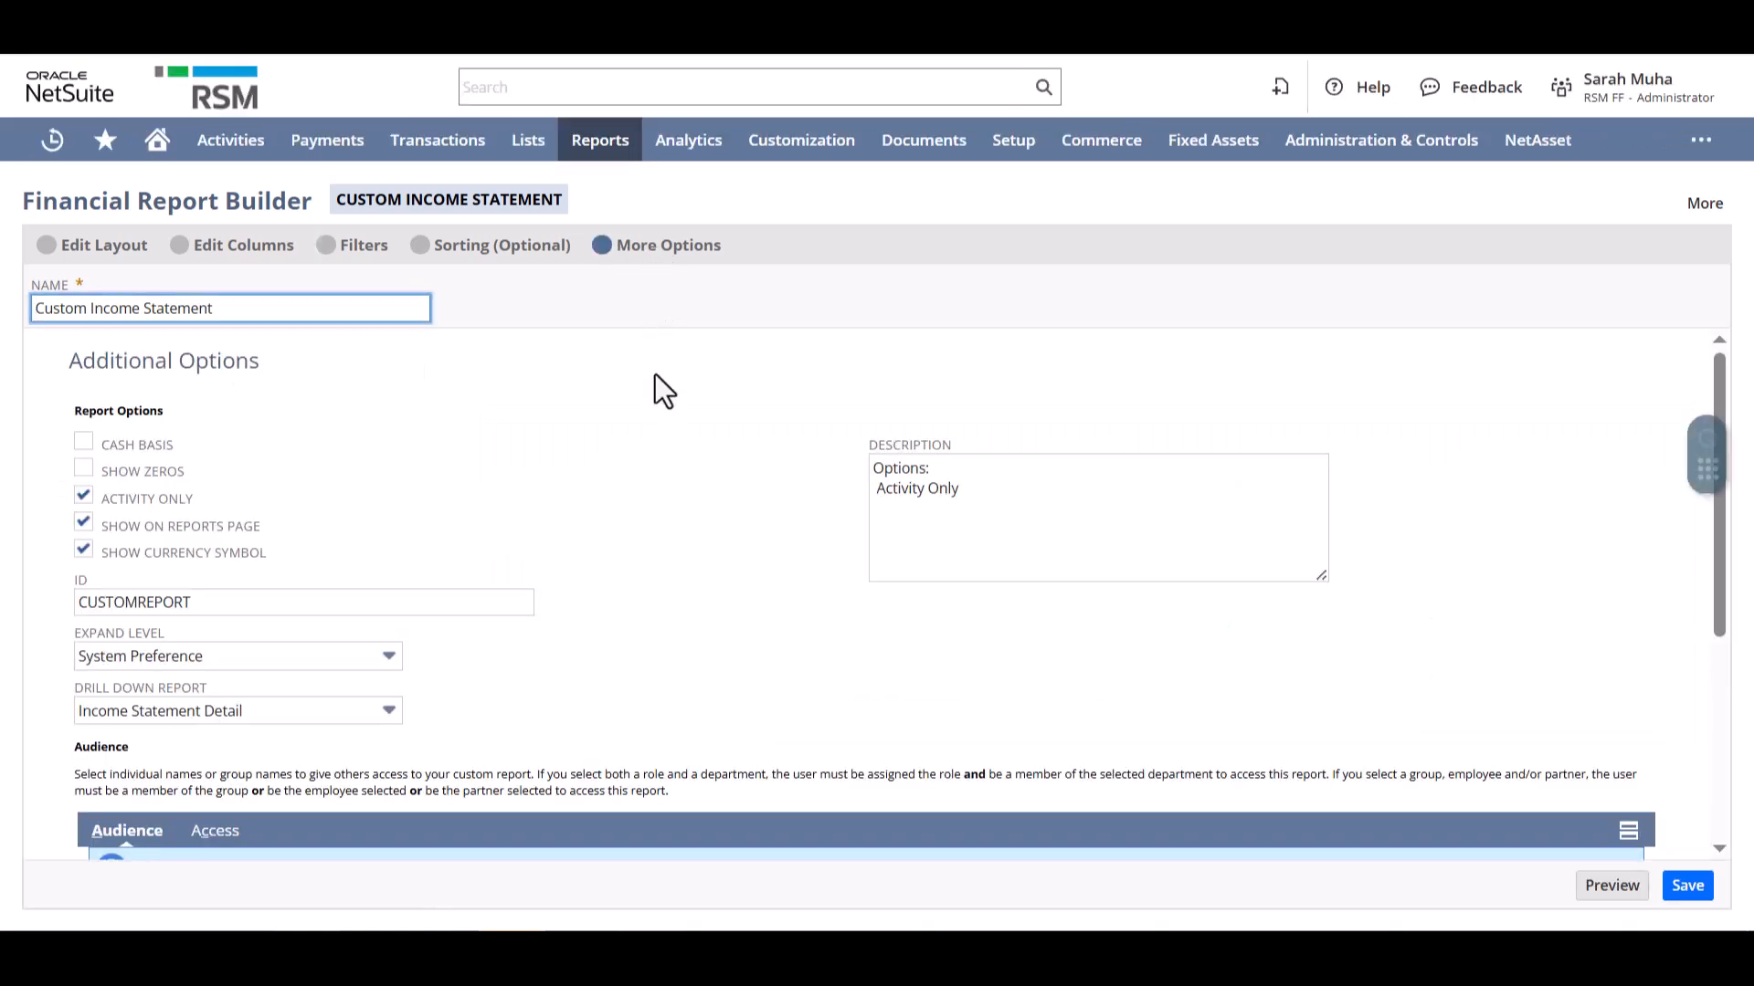
pyautogui.scroll(-2, 655, 439)
pyautogui.scroll(-3, 664, 521)
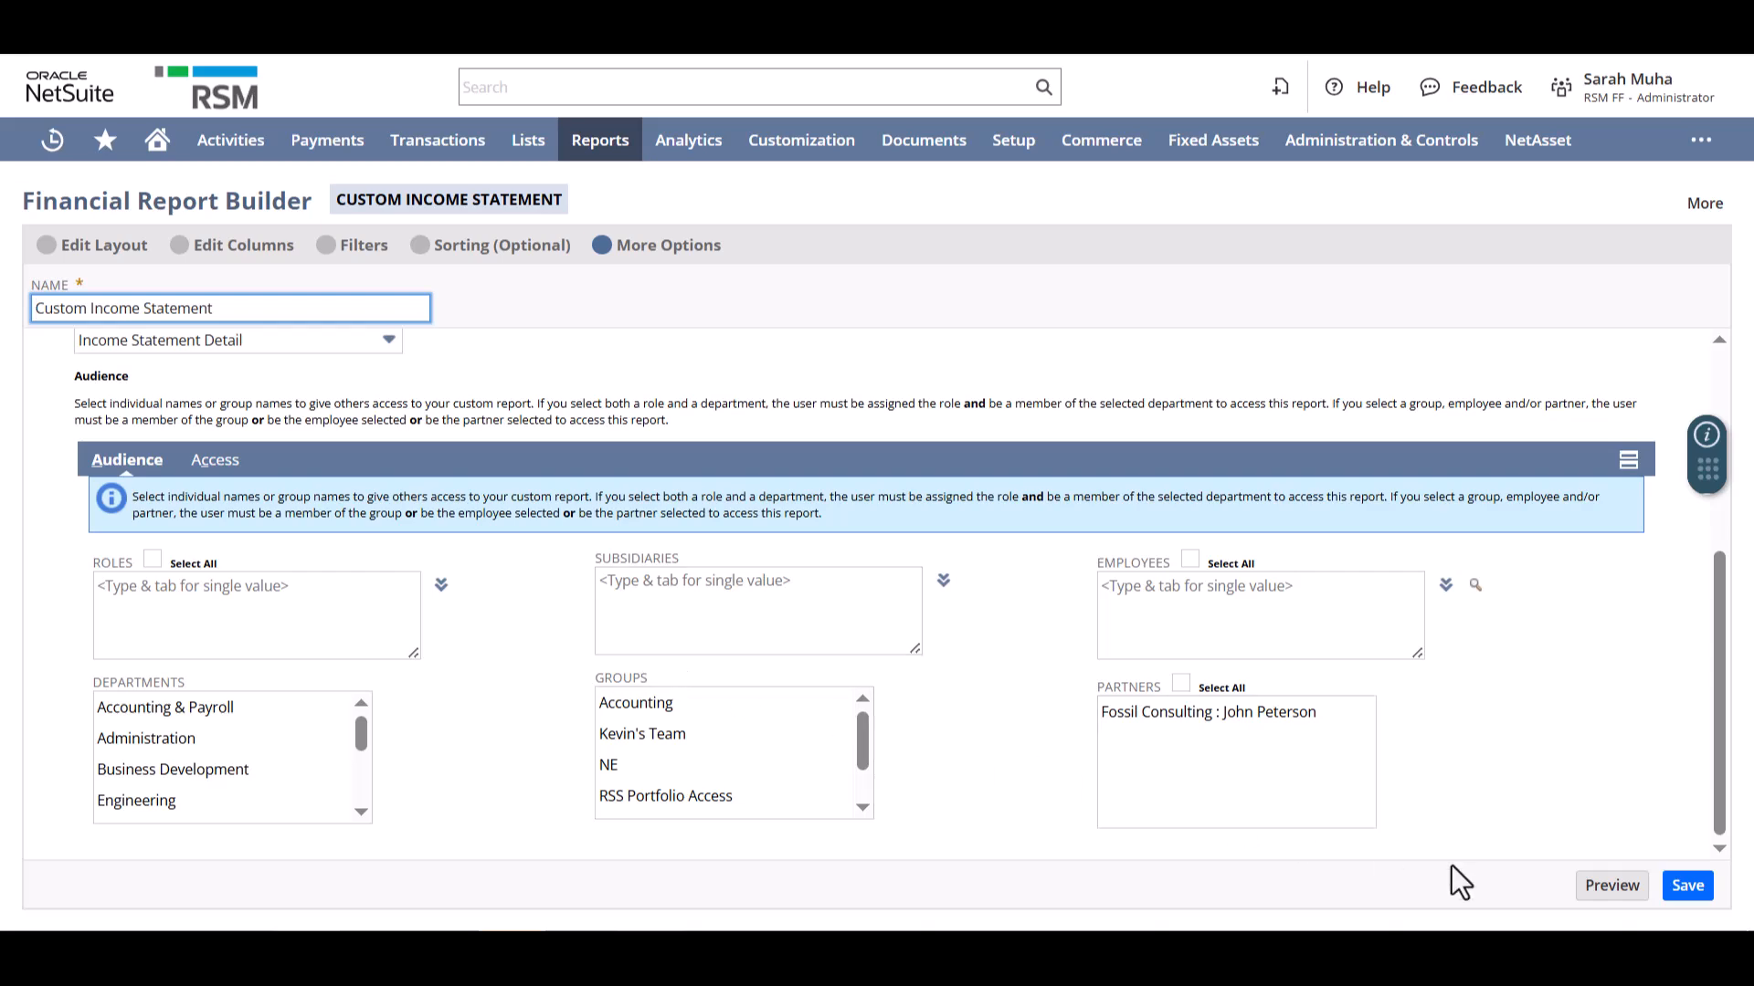
pyautogui.click(1609, 891)
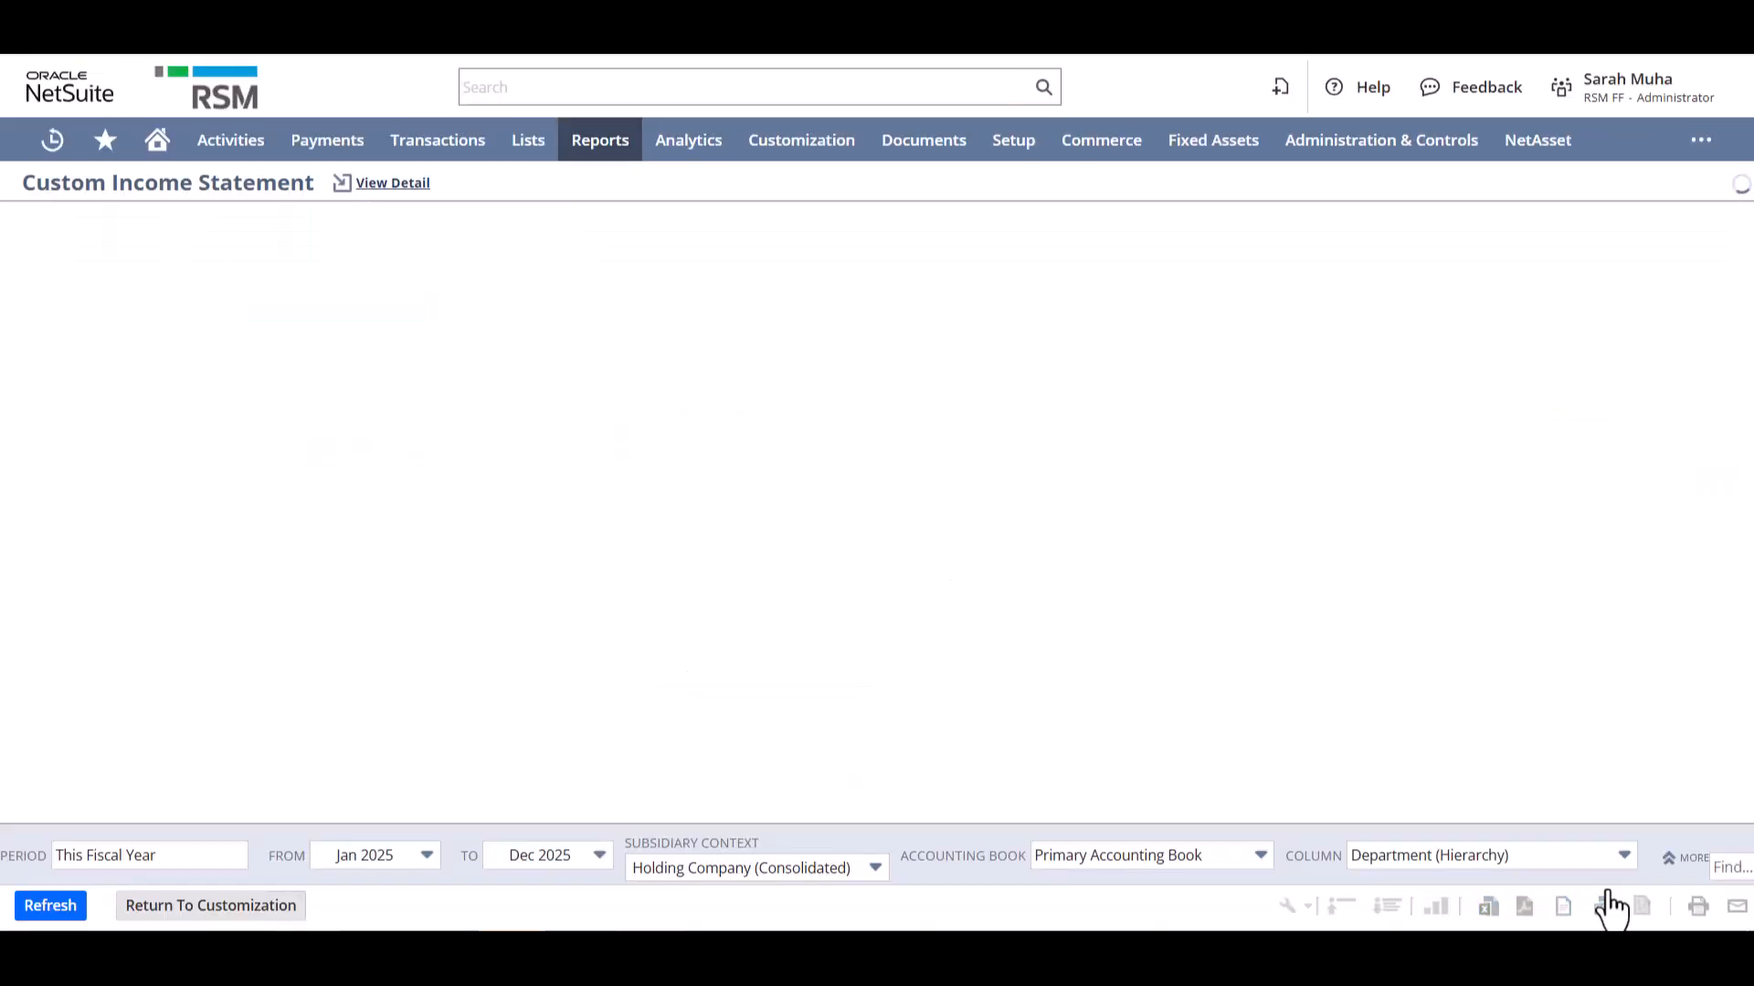